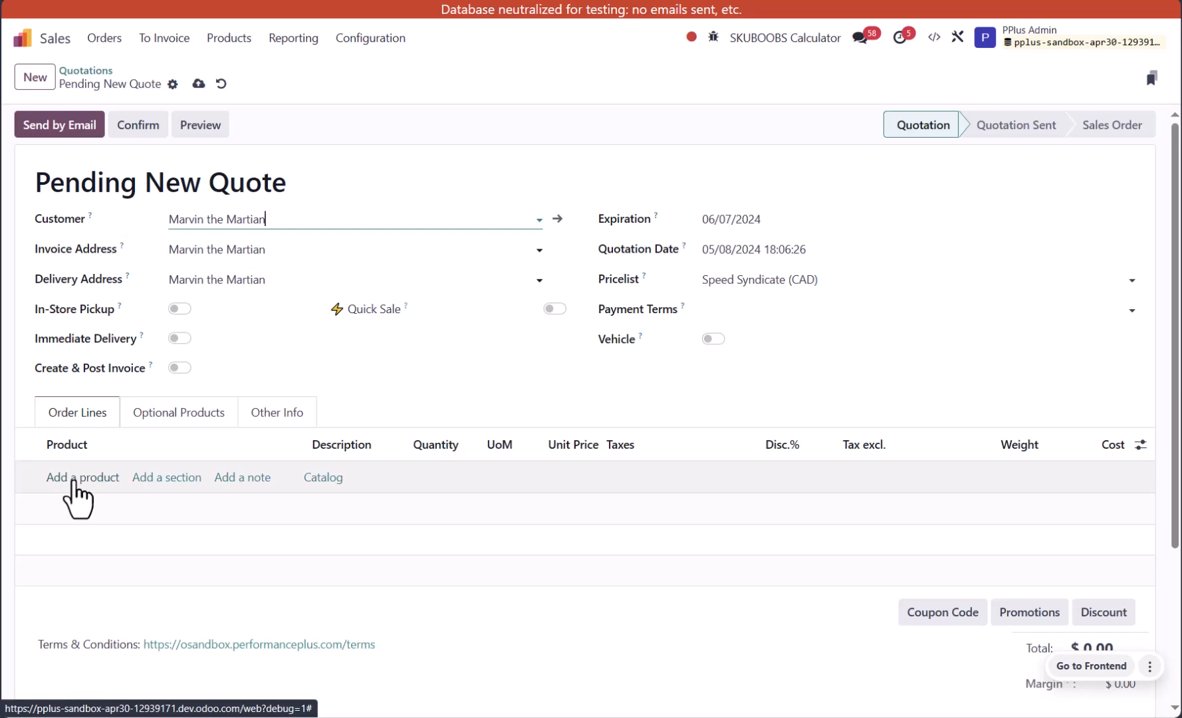
# - Add product HOLL68-S3 to the order lines and check the routes in its product record's inventory settings
pyautogui.click(75, 480)
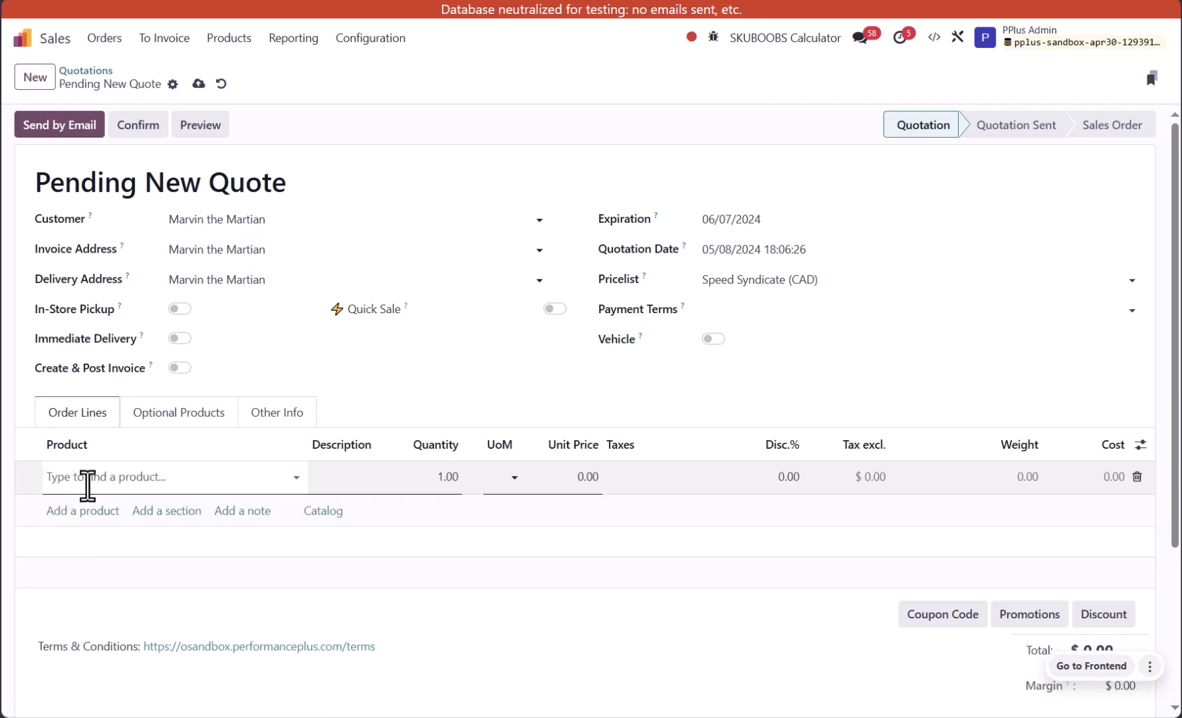
pyautogui.write('HOLL68-S3')
pyautogui.press('Return')
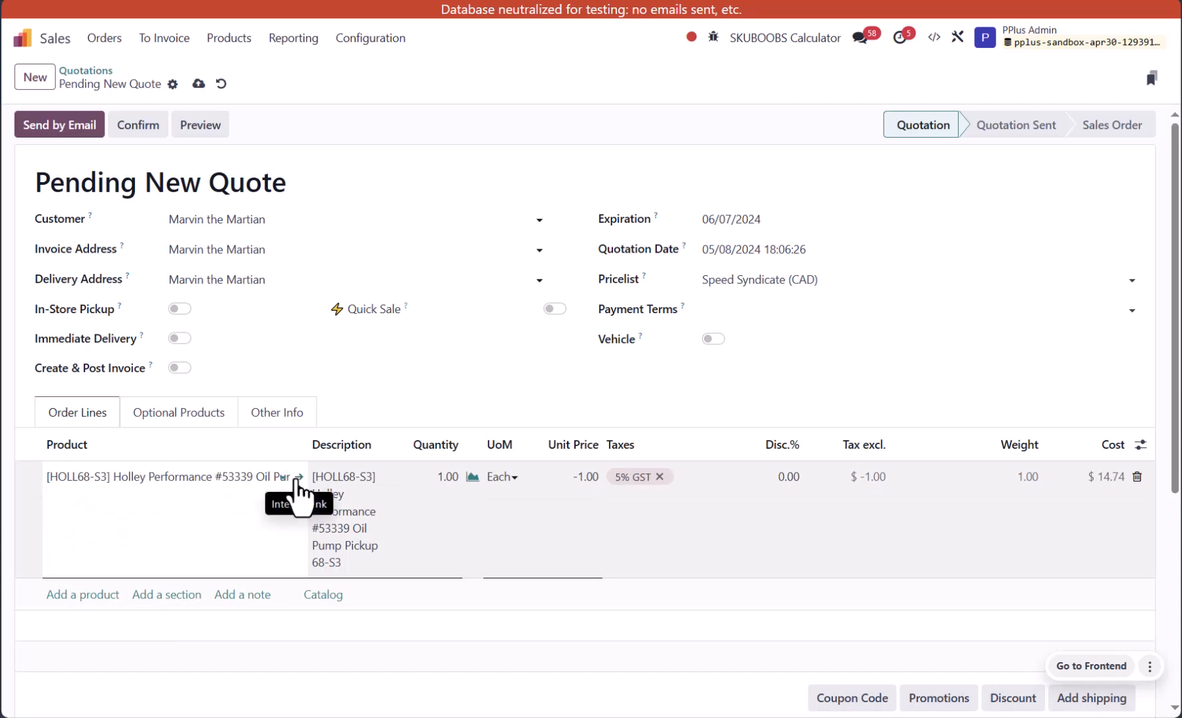
pyautogui.click(298, 477)
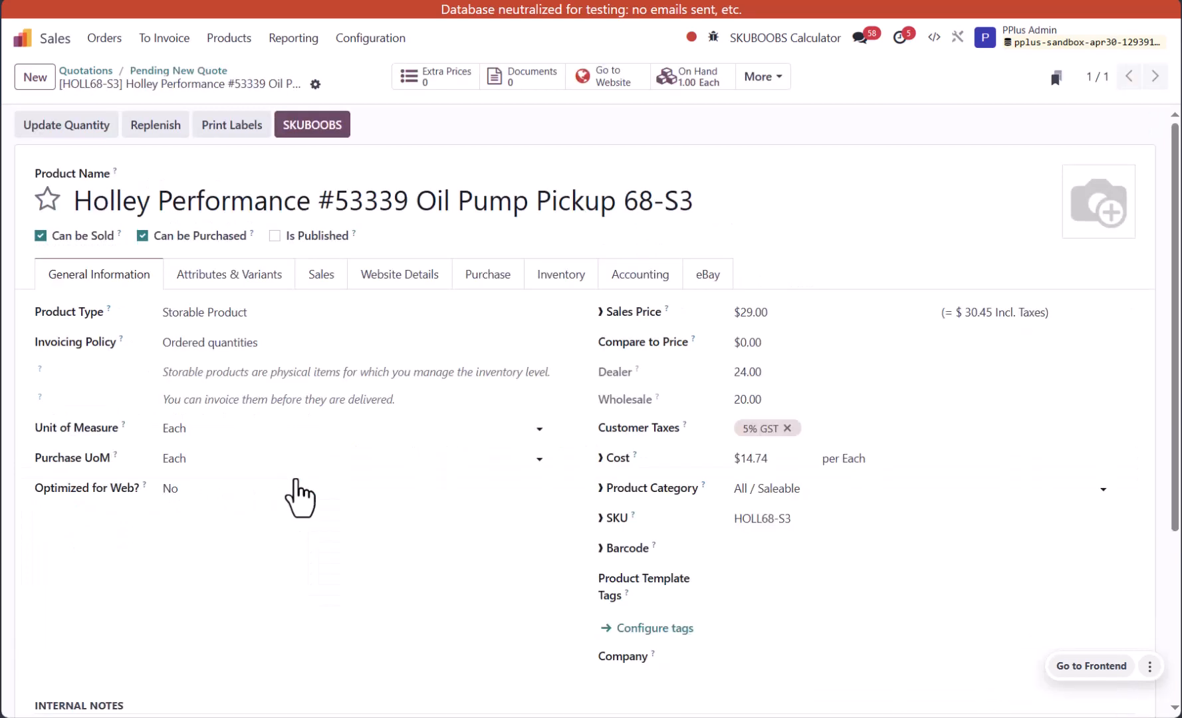
pyautogui.click(550, 279)
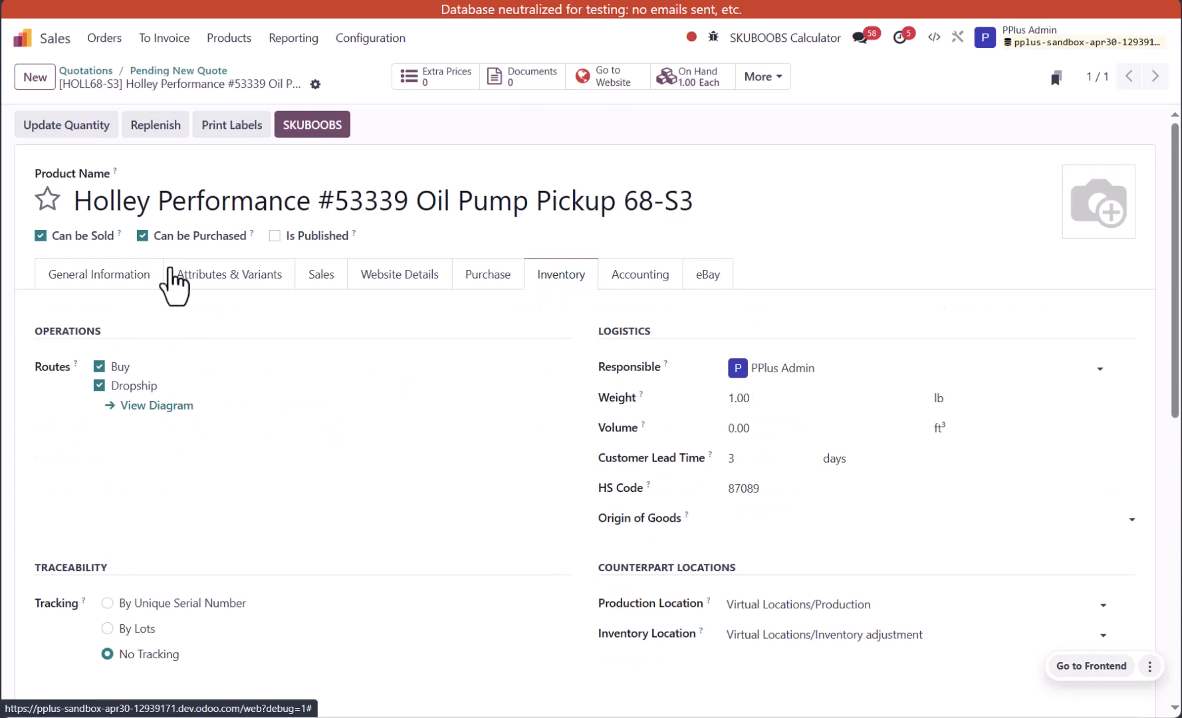
pyautogui.click(219, 72)
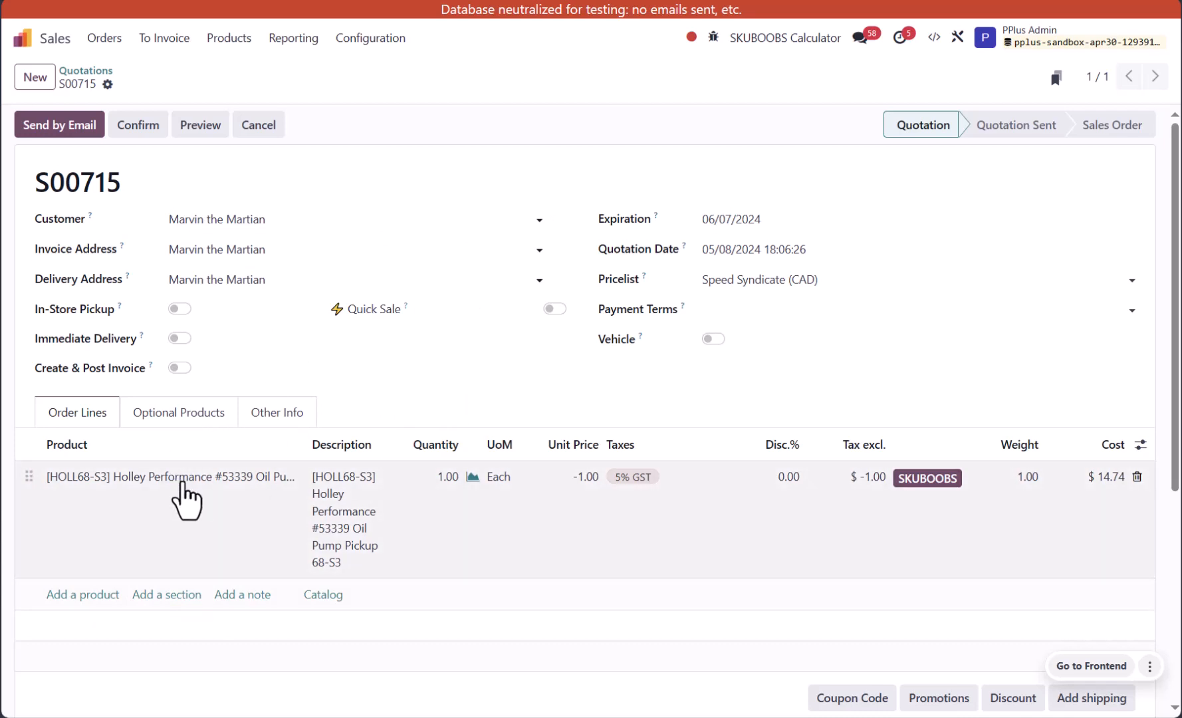
# - Add the K&N air filter K&NFRU-4410 as a second order line and check its inventory routes in the product record
pyautogui.scroll(-2, 184, 495)
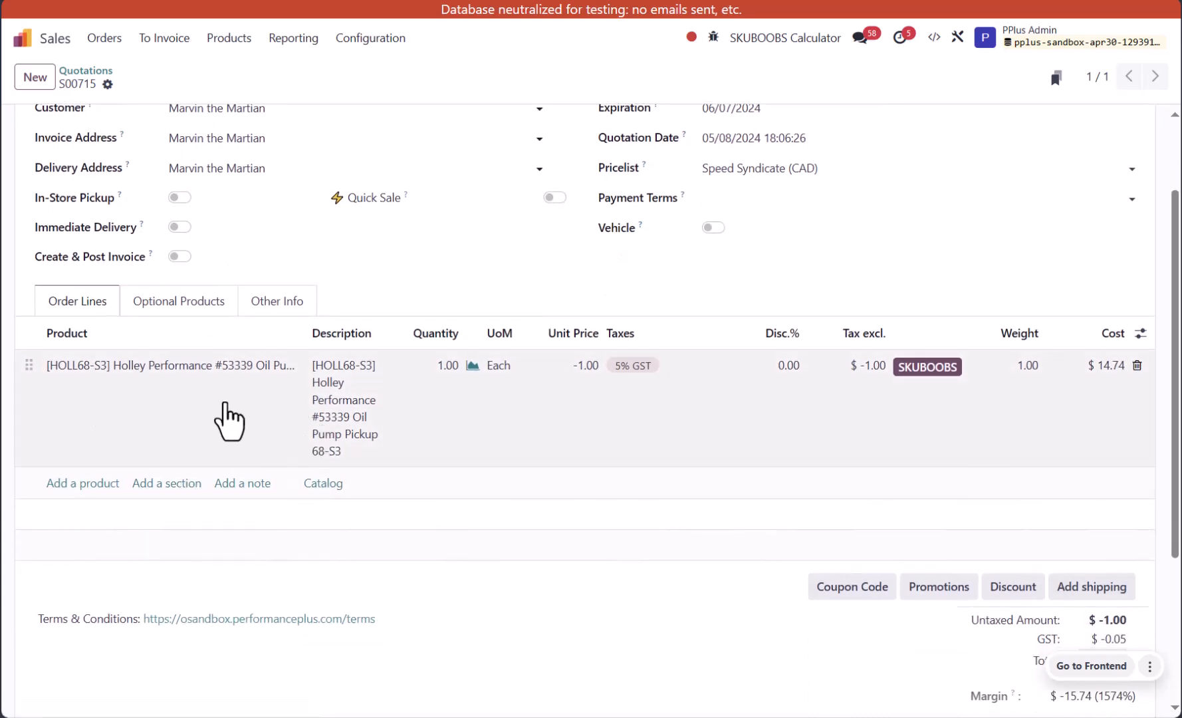
pyautogui.click(91, 484)
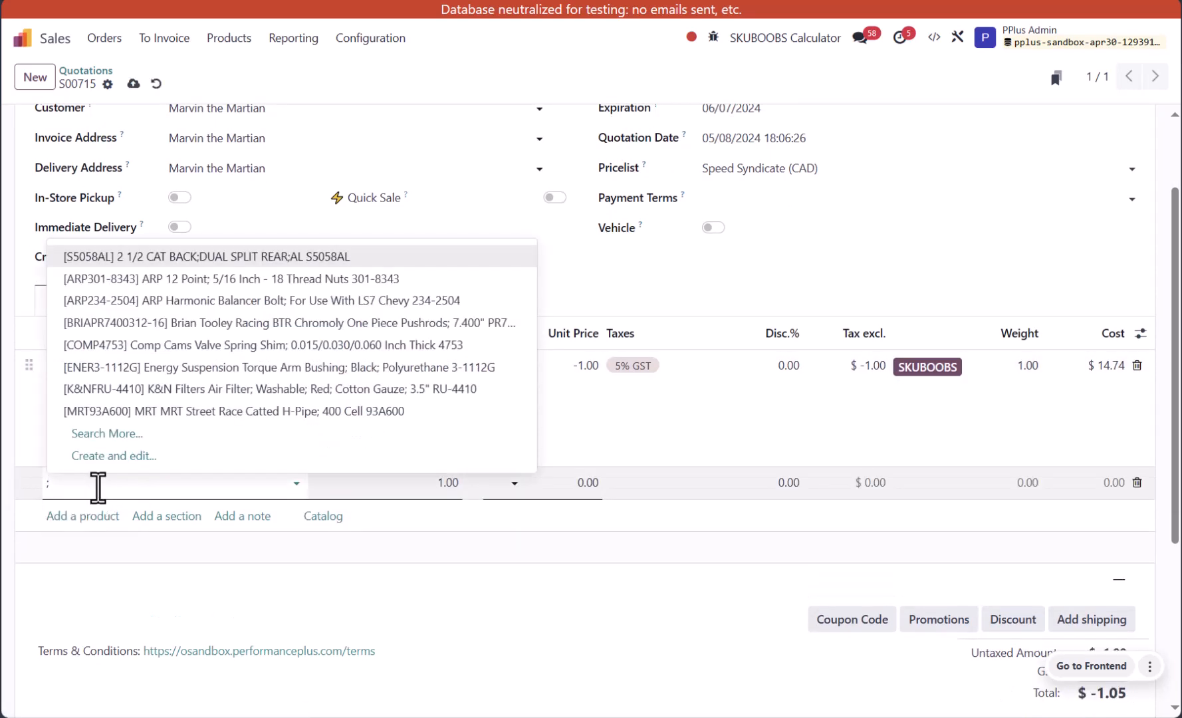
pyautogui.click(148, 392)
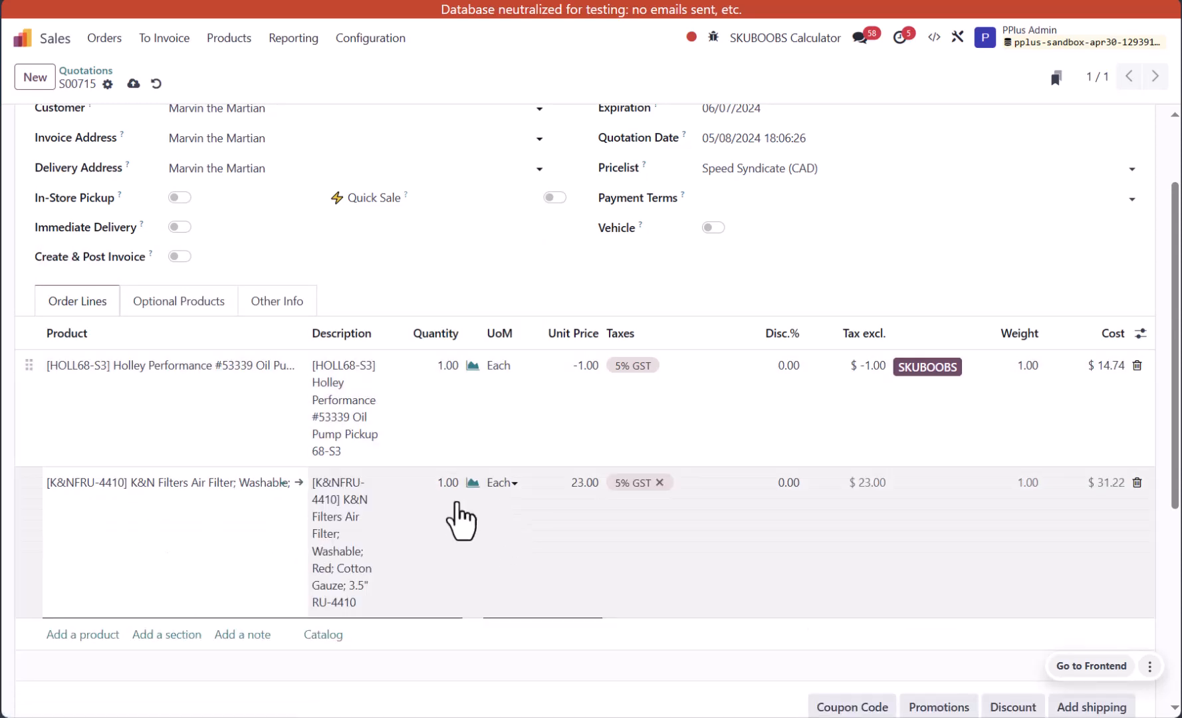
pyautogui.click(299, 483)
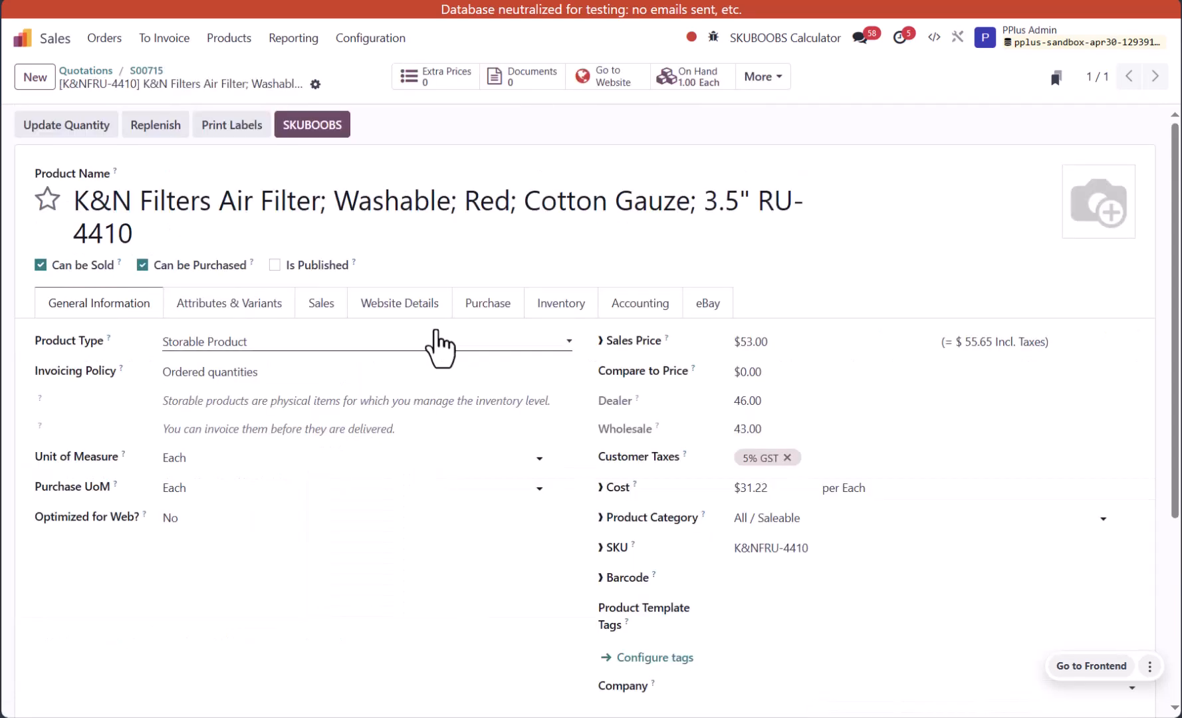
pyautogui.click(546, 306)
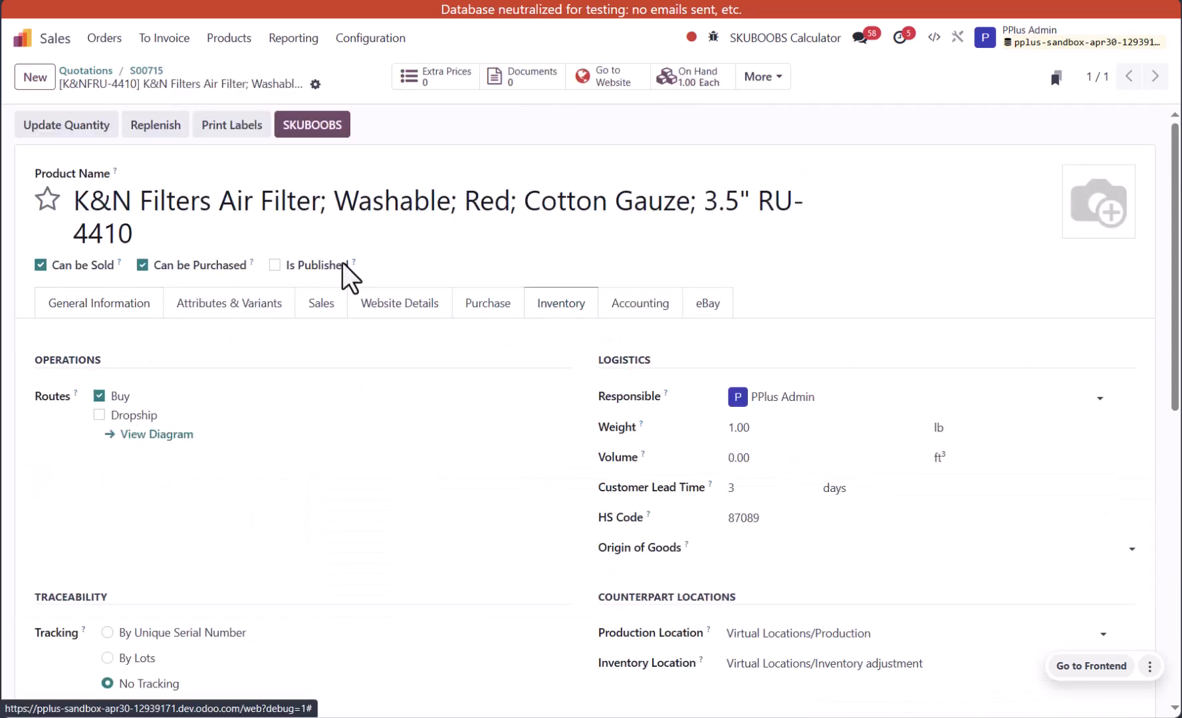
pyautogui.click(153, 71)
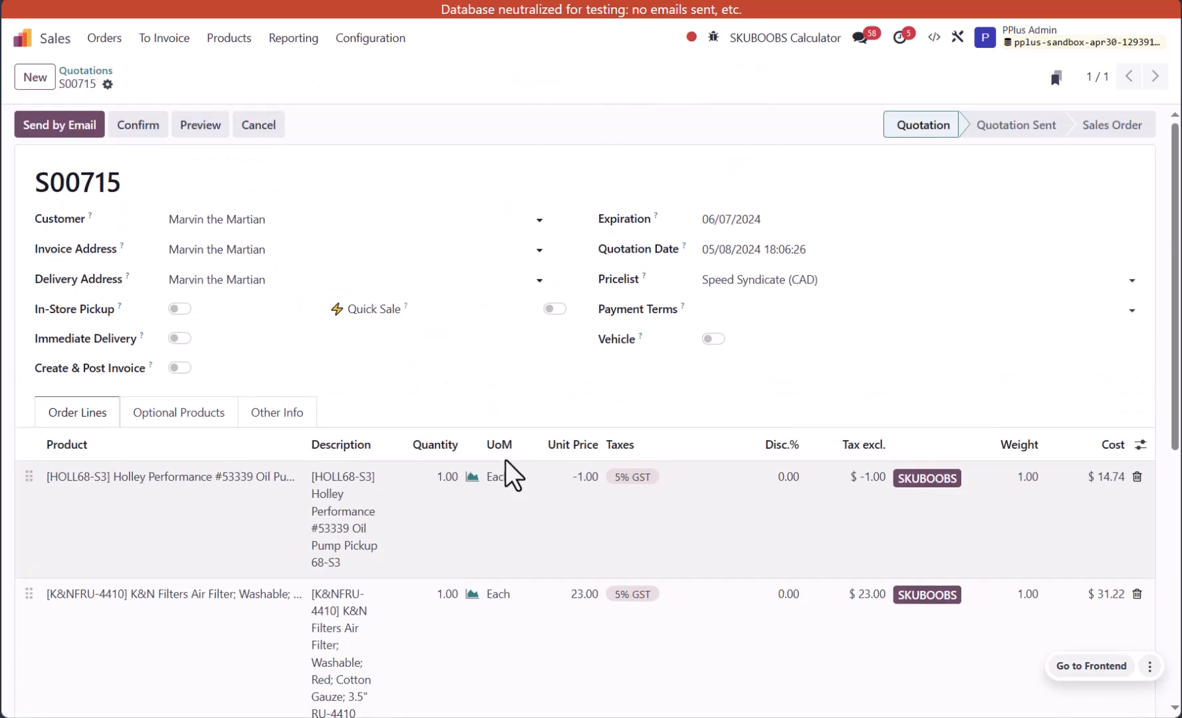
# - Confirm the quotation as a sales order and review its delivery and order lines
pyautogui.click(158, 129)
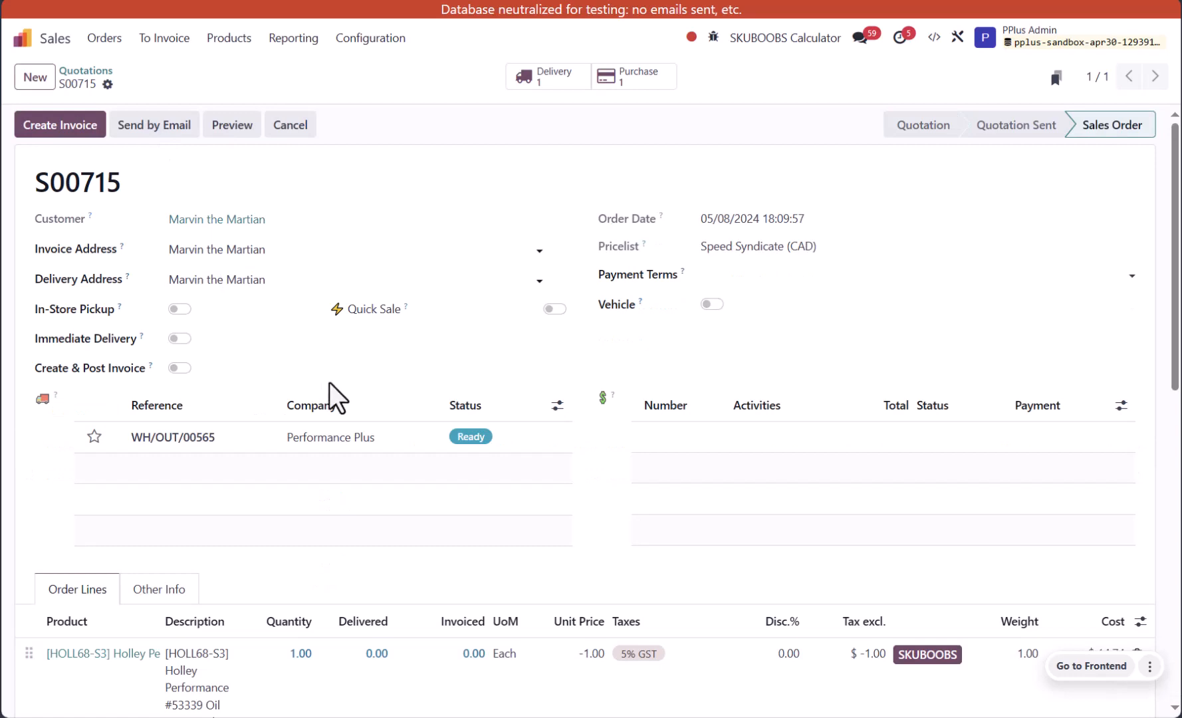
pyautogui.scroll(-4, 349, 441)
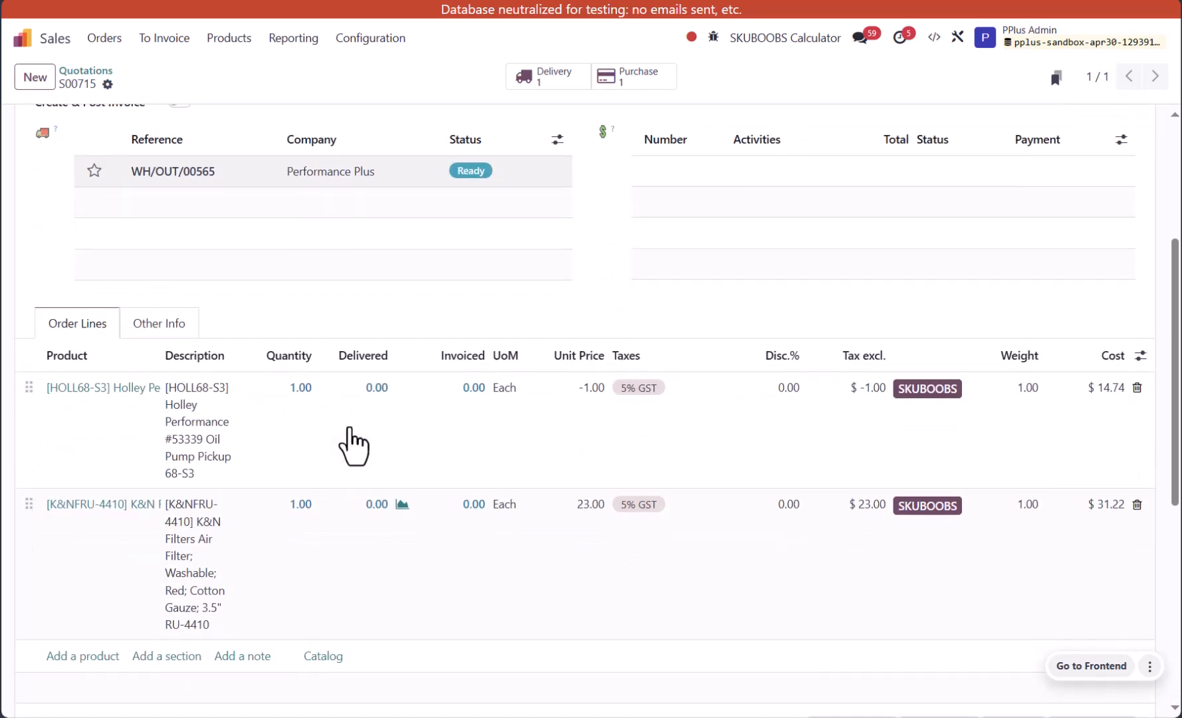
pyautogui.scroll(4, 401, 475)
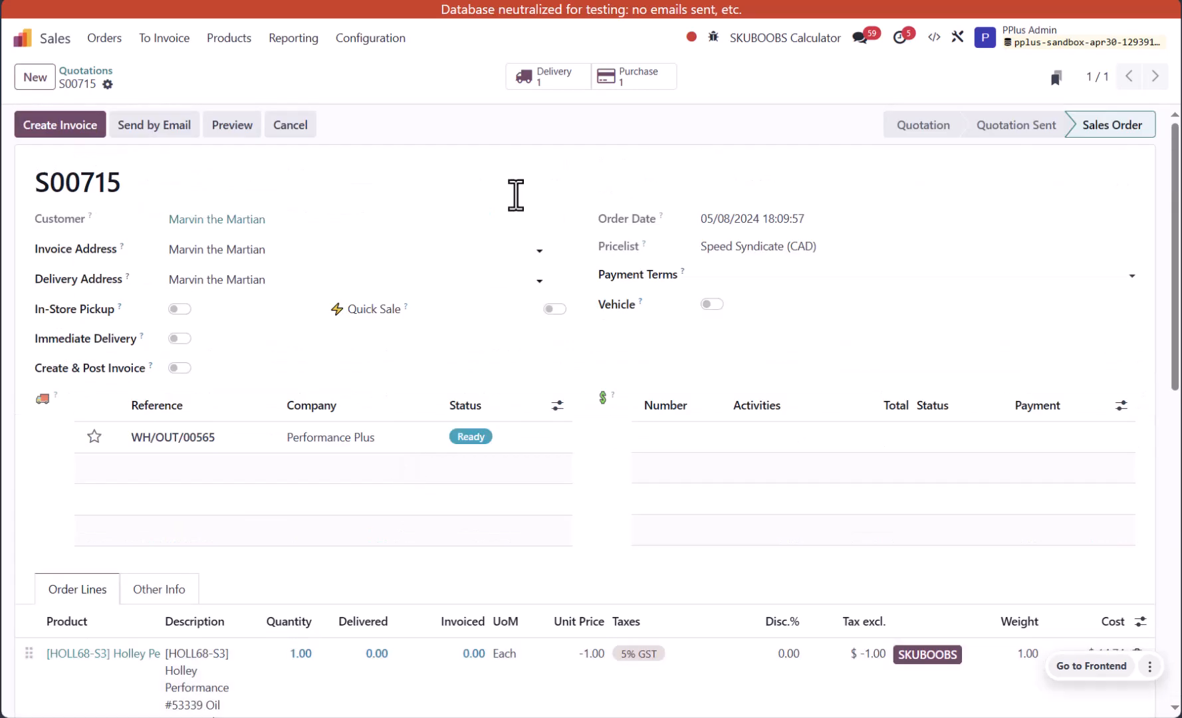
# - Examine the delivery destination and dropship address on the linked purchase request, and the inventory routes of product HOLL68-S3
pyautogui.click(636, 81)
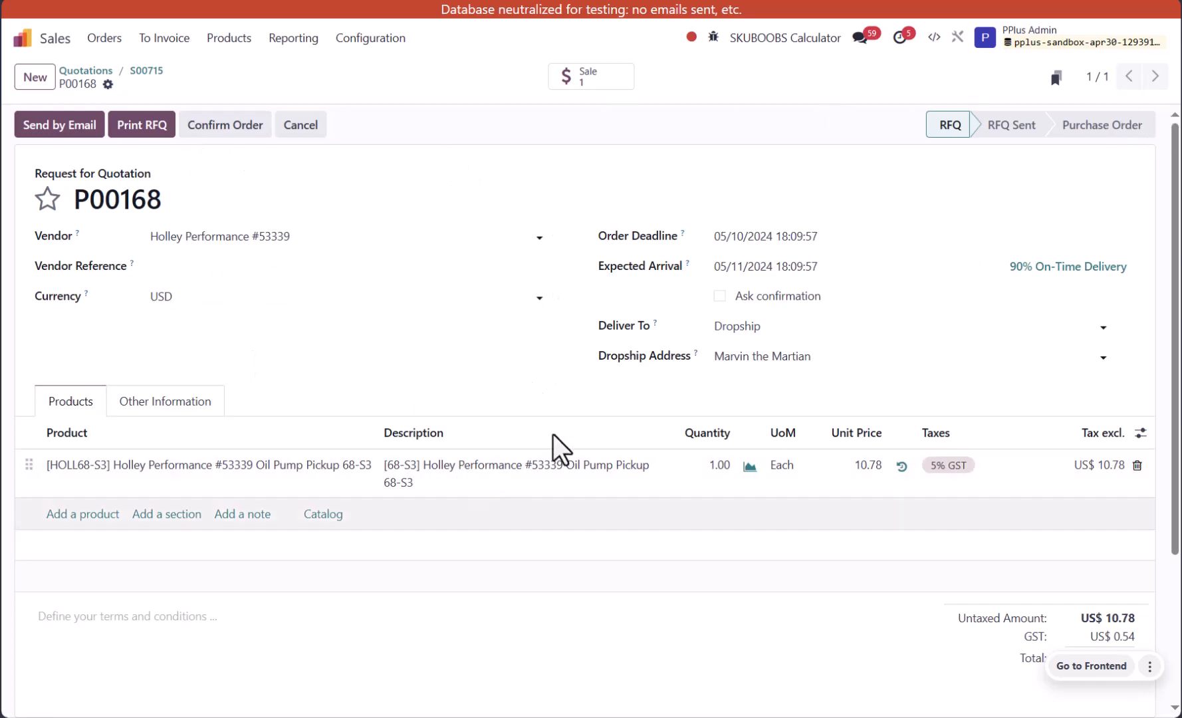
pyautogui.moveTo(759, 331); pyautogui.dragTo(713, 363)
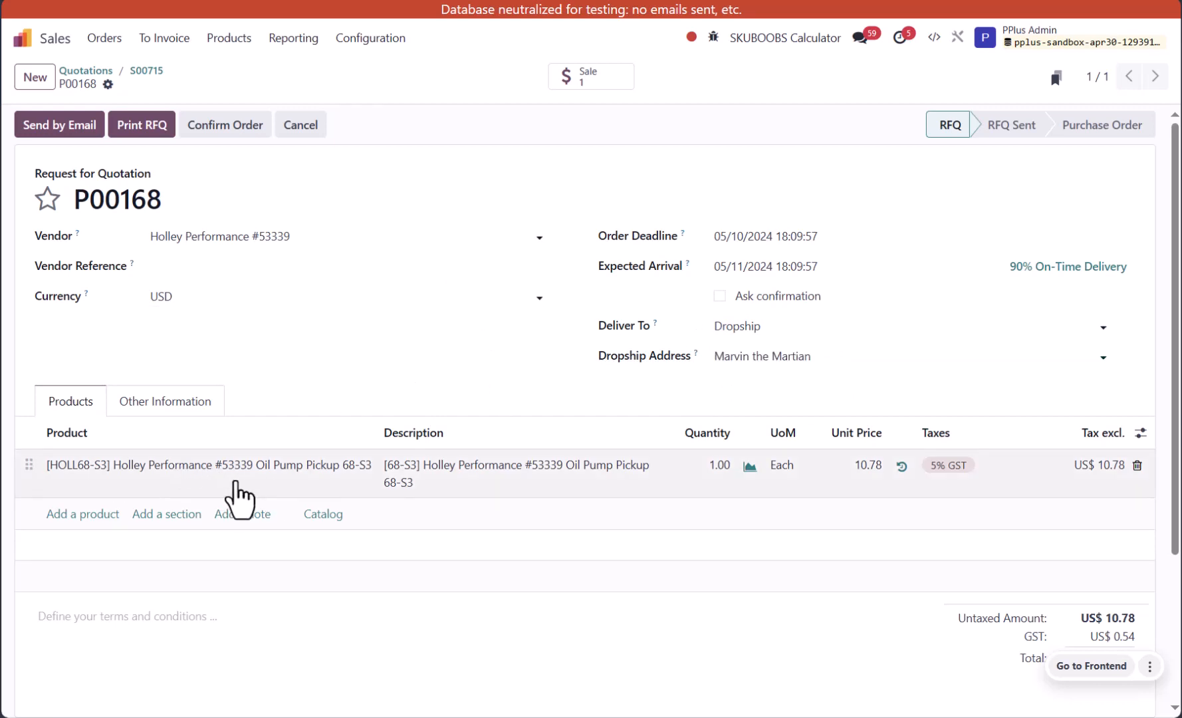
pyautogui.click(145, 73)
pyautogui.scroll(-3, 373, 428)
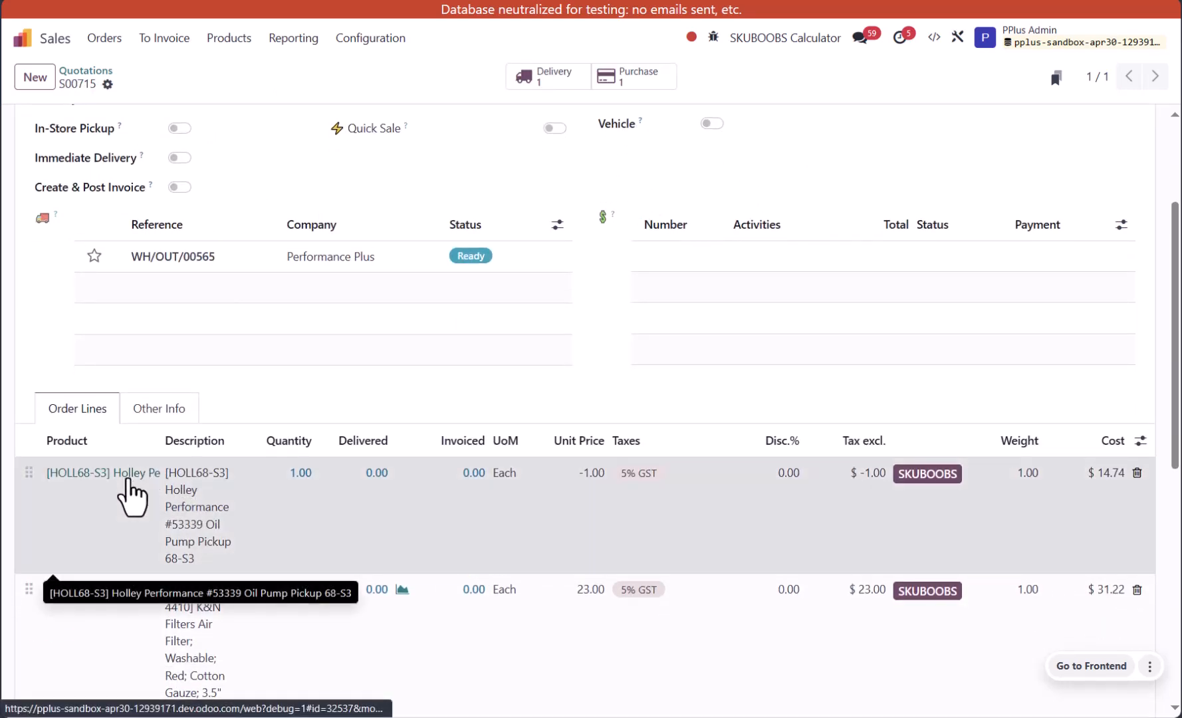
pyautogui.click(127, 489)
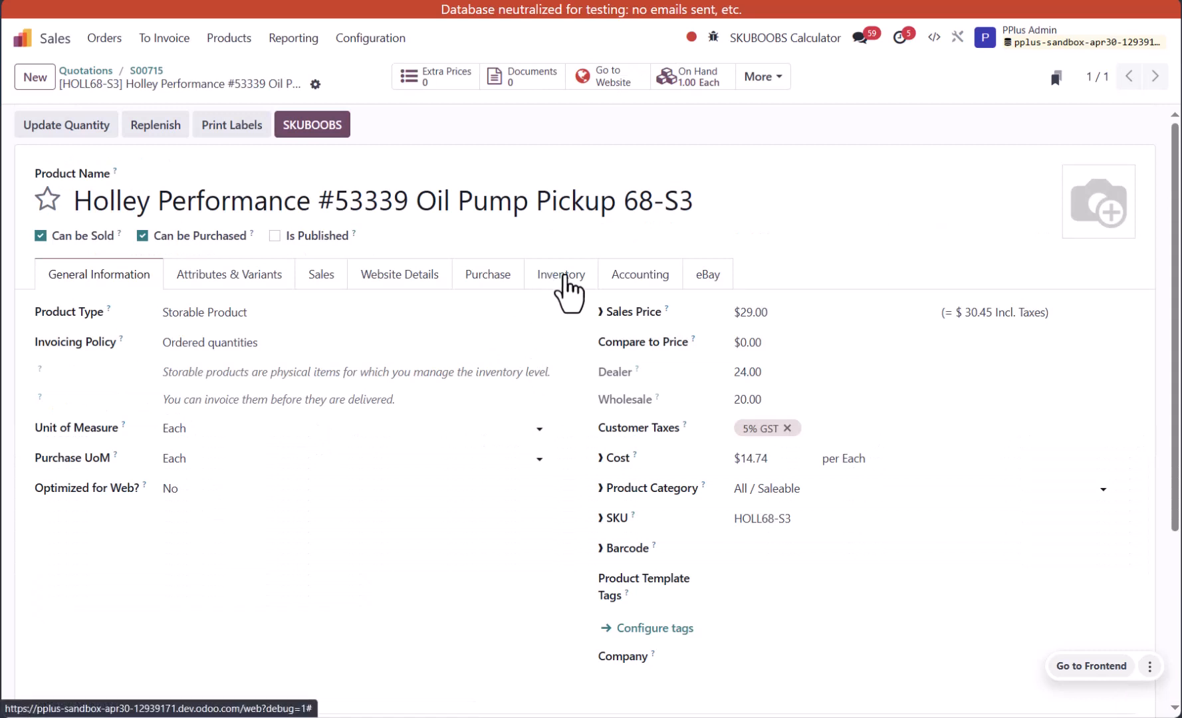
pyautogui.click(153, 72)
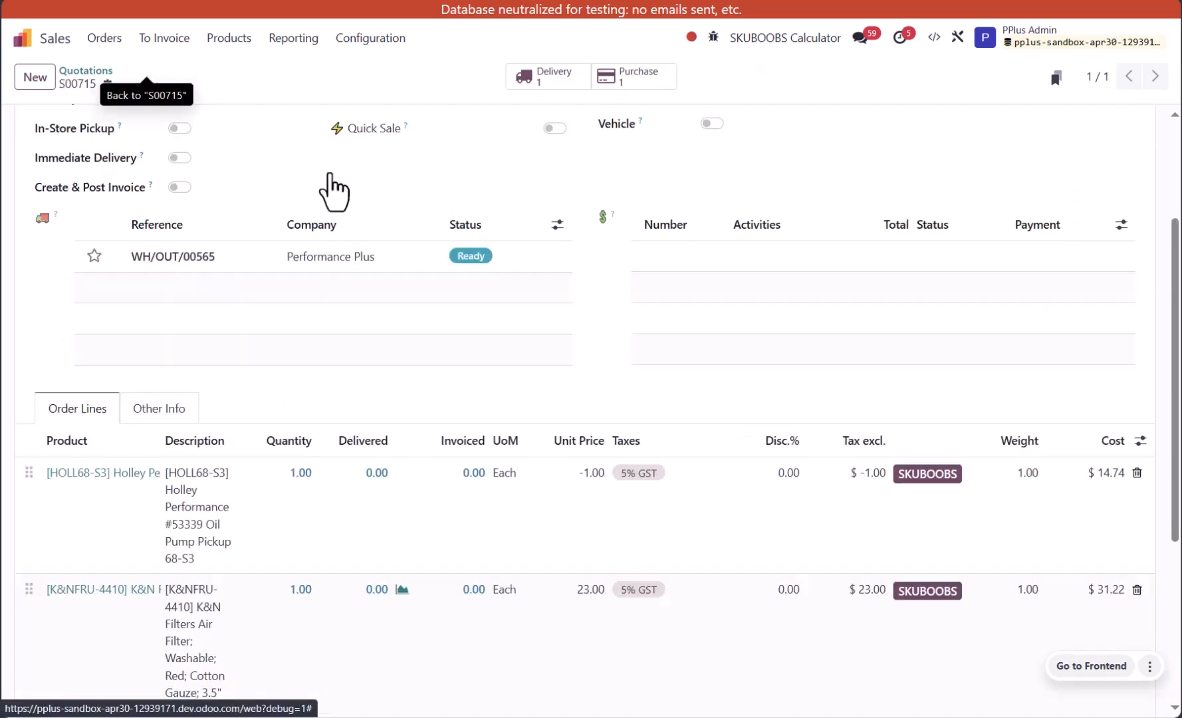
pyautogui.hotkey('alt', 'Left')
pyautogui.click(557, 283)
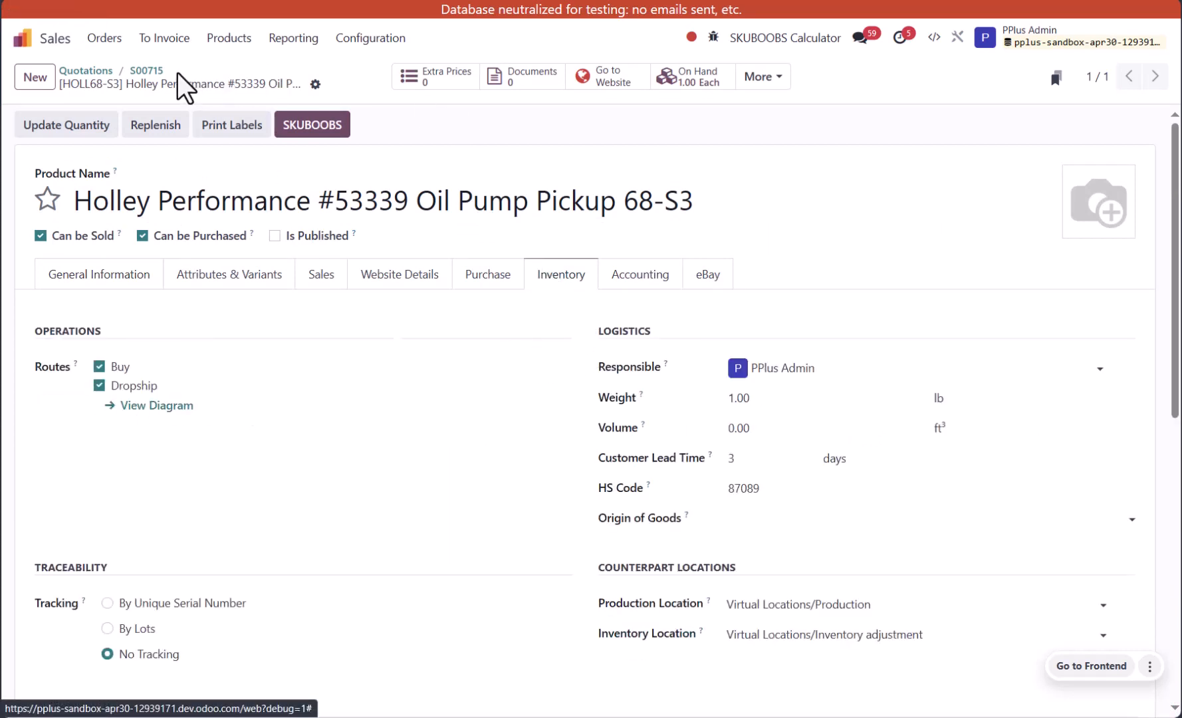
pyautogui.click(146, 71)
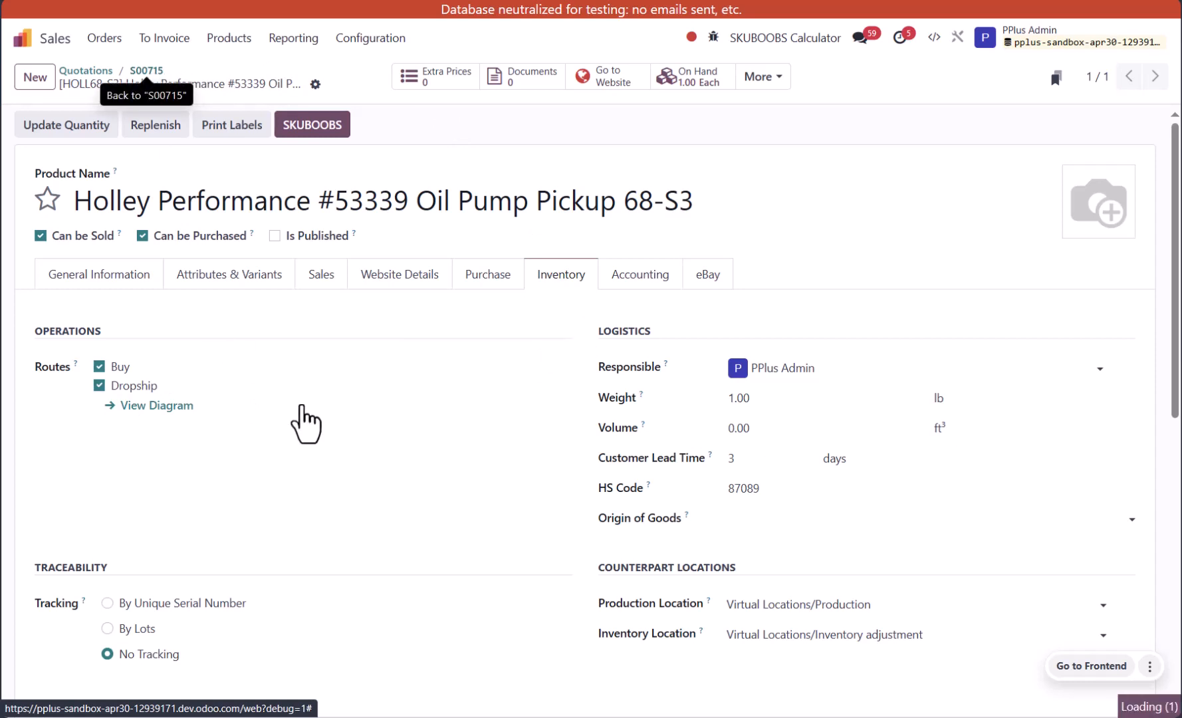
# - Show the Route column in the sales order's order lines and review the lines
pyautogui.scroll(1, 519, 412)
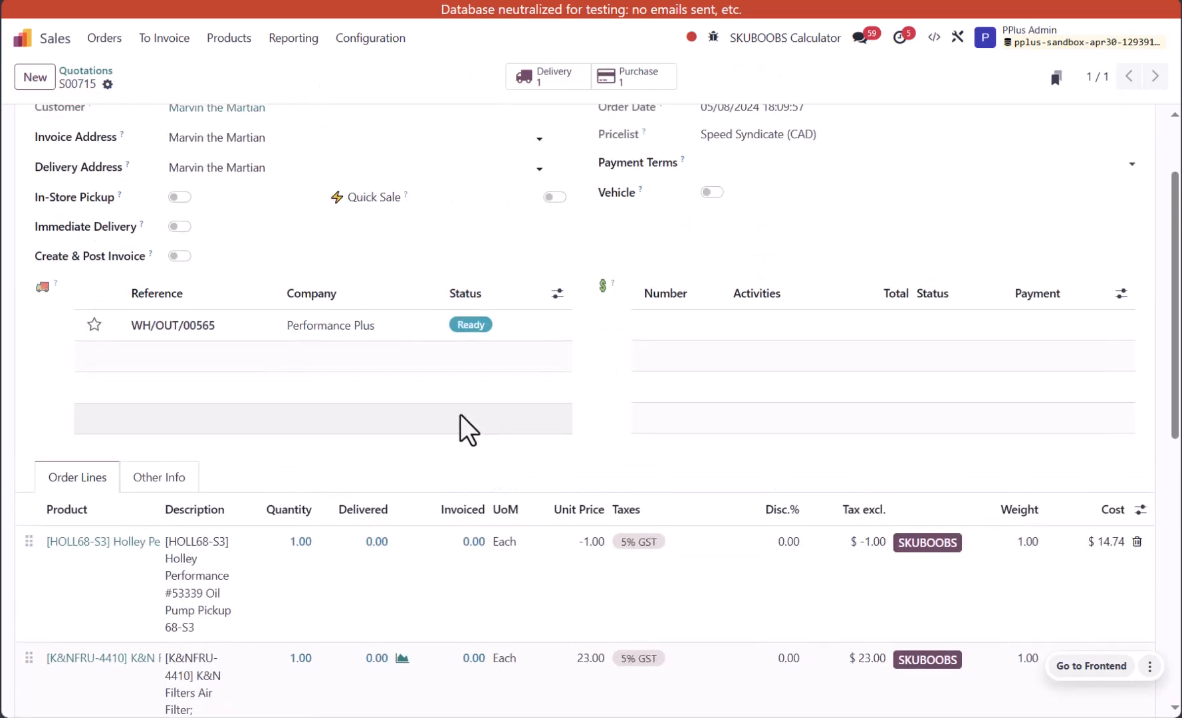
pyautogui.scroll(-4, 460, 415)
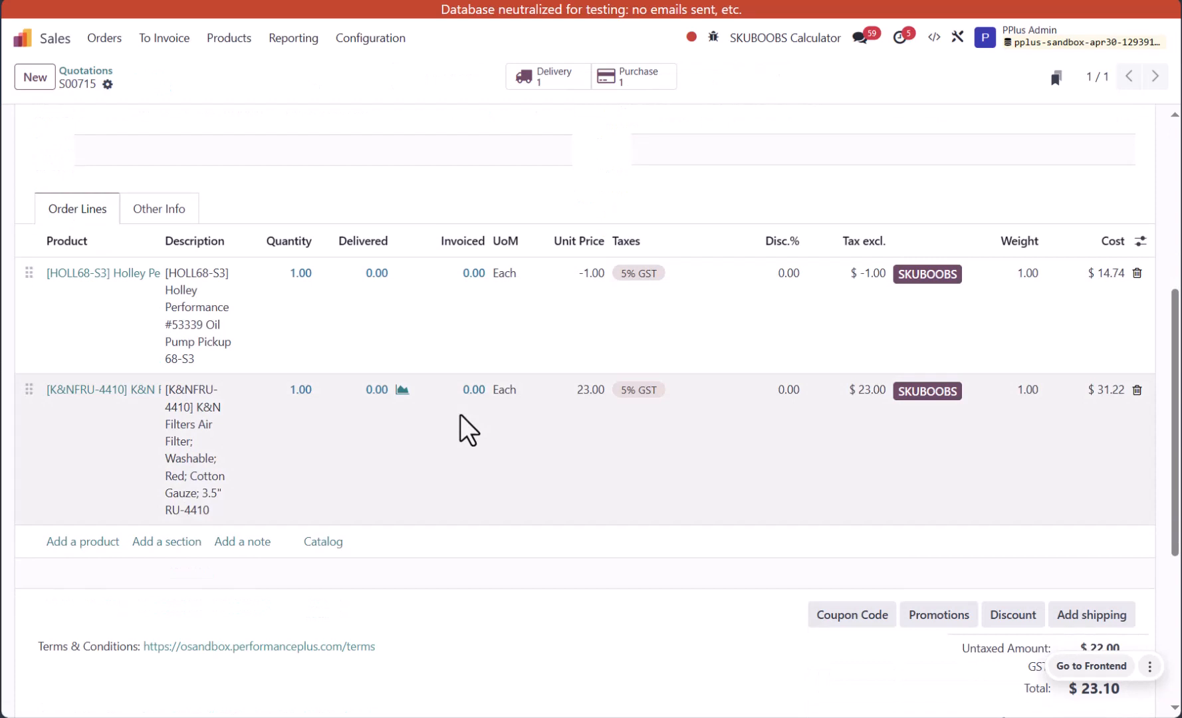
pyautogui.scroll(2, 520, 383)
pyautogui.scroll(-1, 528, 369)
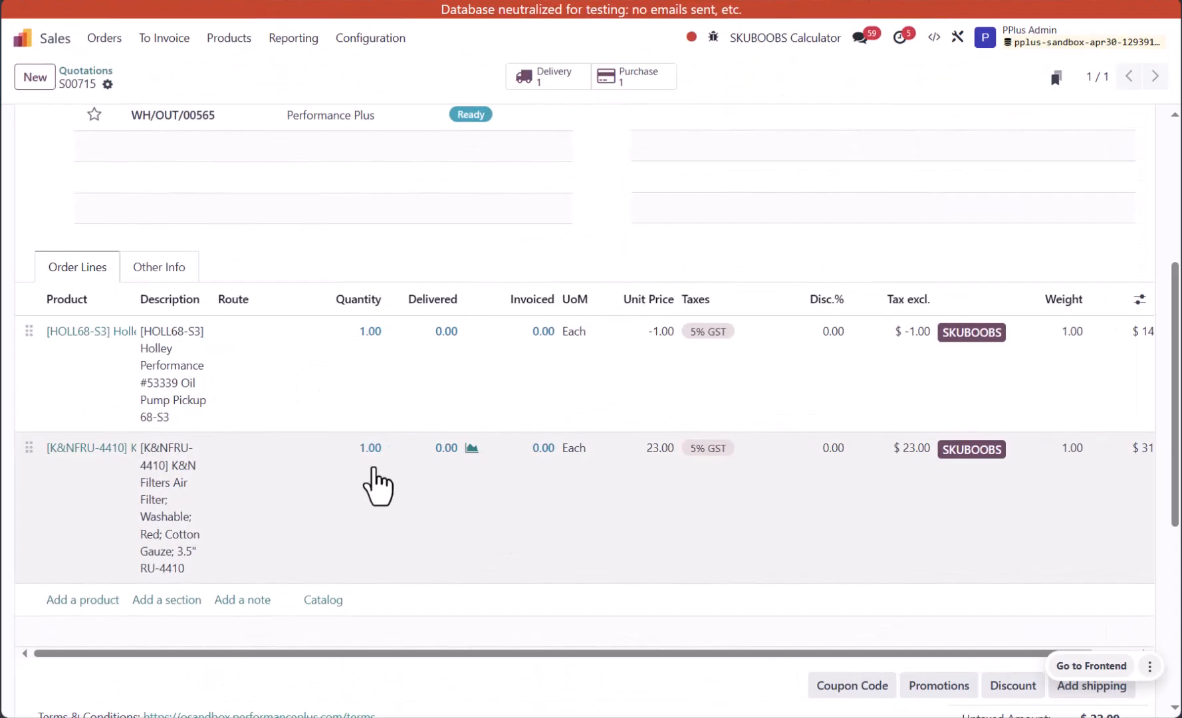
pyautogui.hscroll(1, 422, 304)
pyautogui.scroll(5, 422, 307)
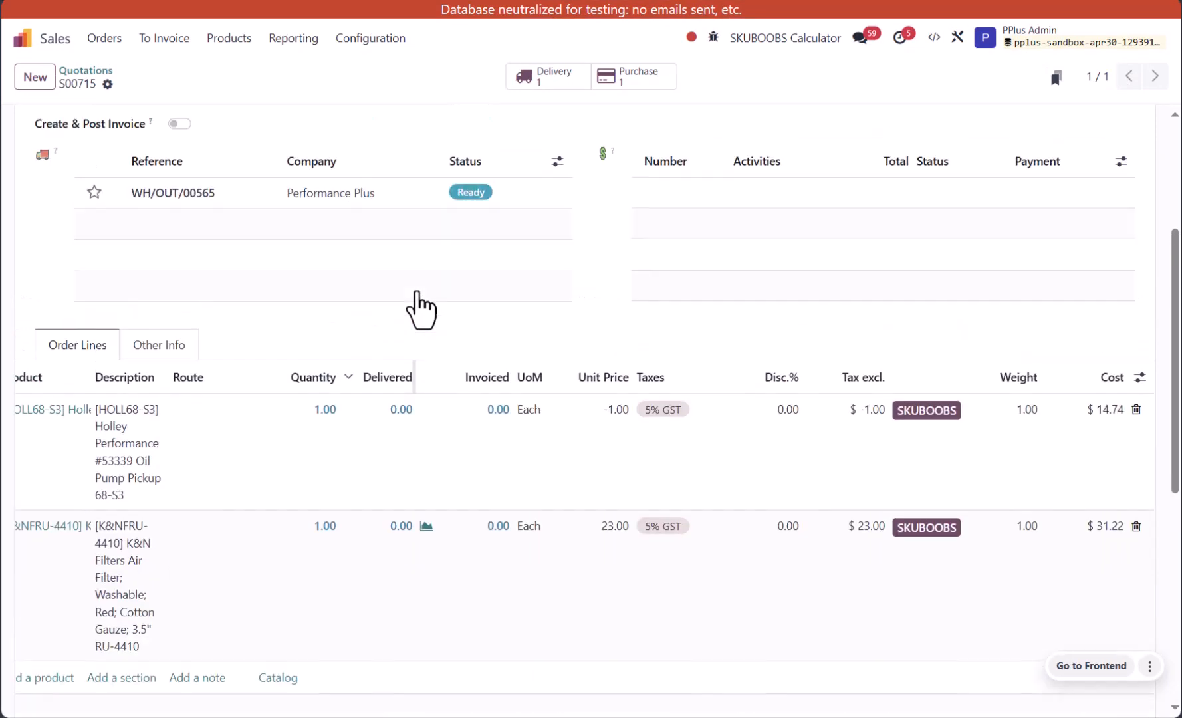
pyautogui.scroll(-1, 292, 277)
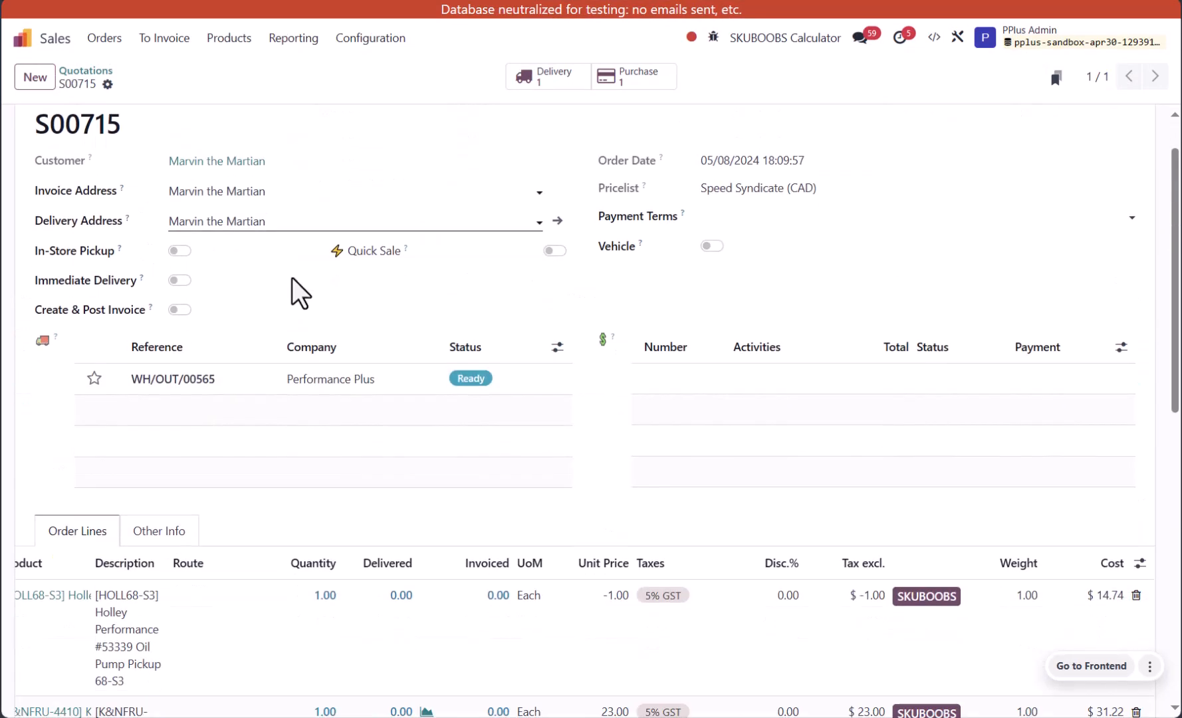
pyautogui.scroll(1, 292, 277)
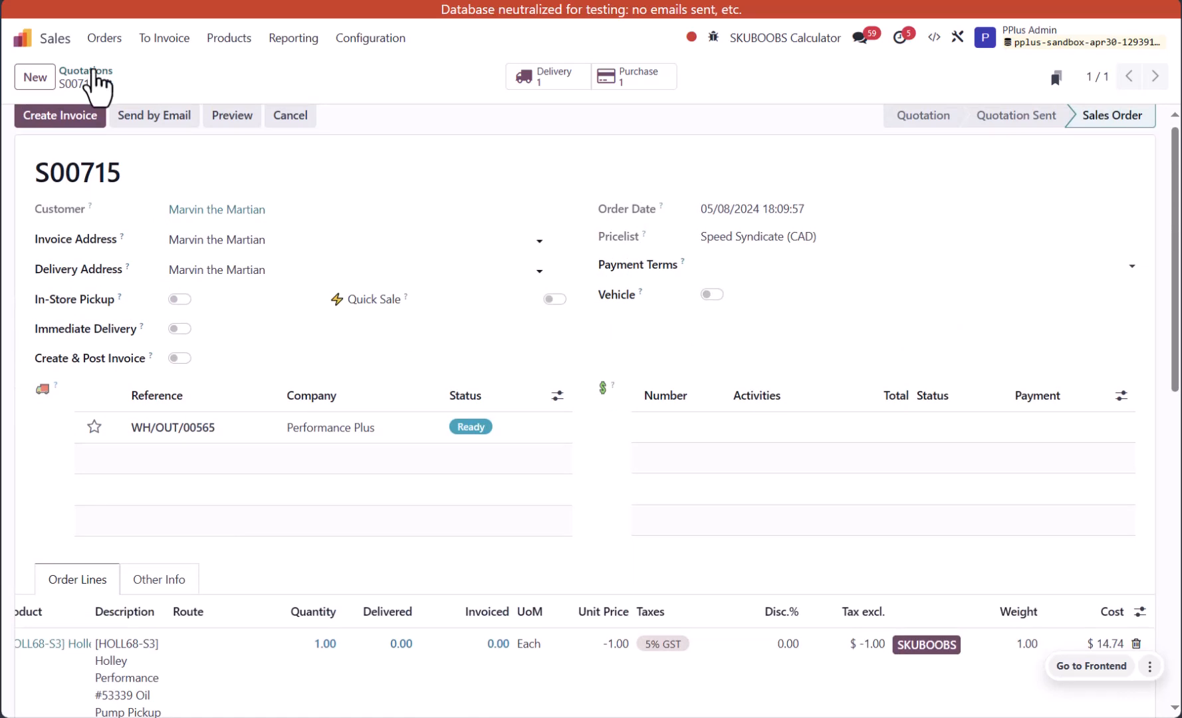
# - Duplicate sales order S00715 as a new quotation and bring its order lines into view
pyautogui.click(107, 84)
pyautogui.click(150, 146)
pyautogui.scroll(-2, 400, 246)
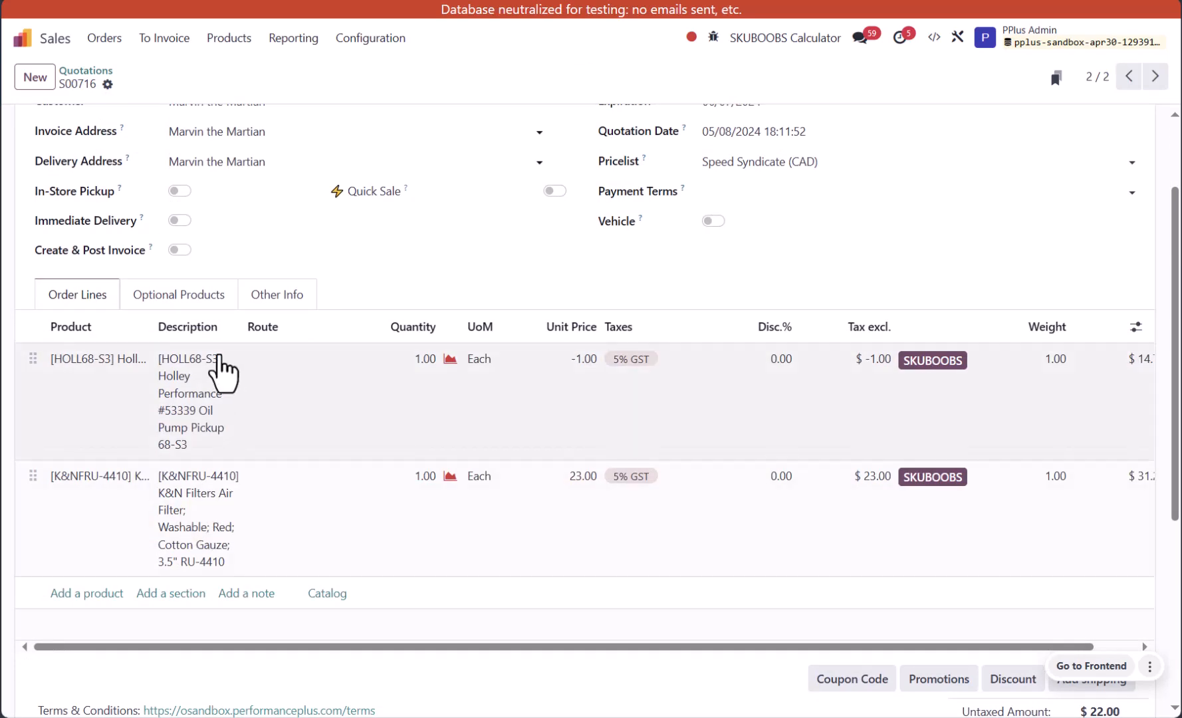
pyautogui.press('ctrl')
pyautogui.press('ctrl')
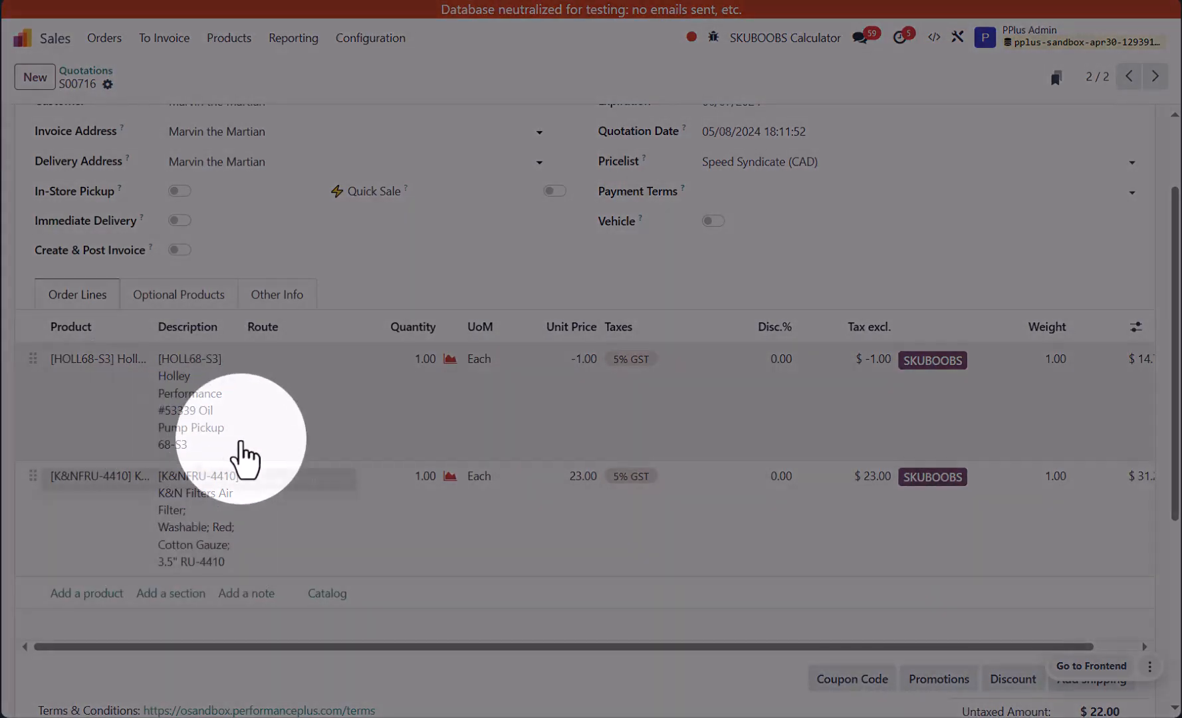
# - Set the route of the HOLL68-S3 order line to Dropship and reopen its route choices
pyautogui.scroll(2, 489, 382)
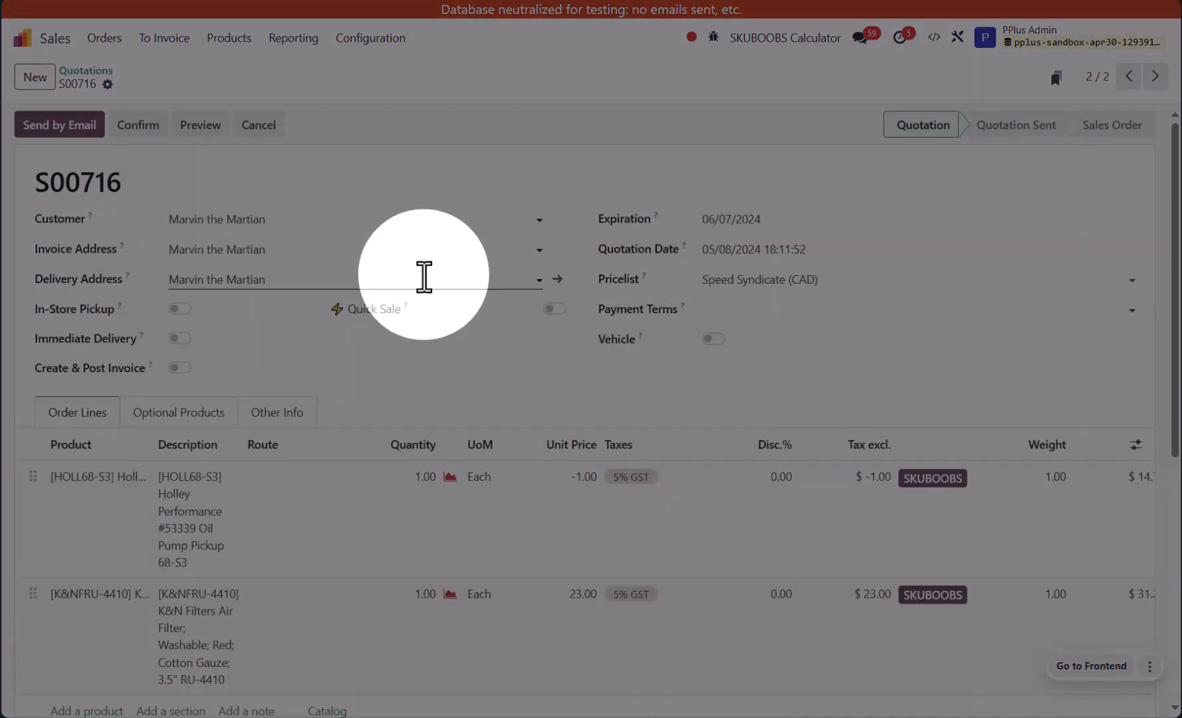
pyautogui.scroll(-3, 424, 274)
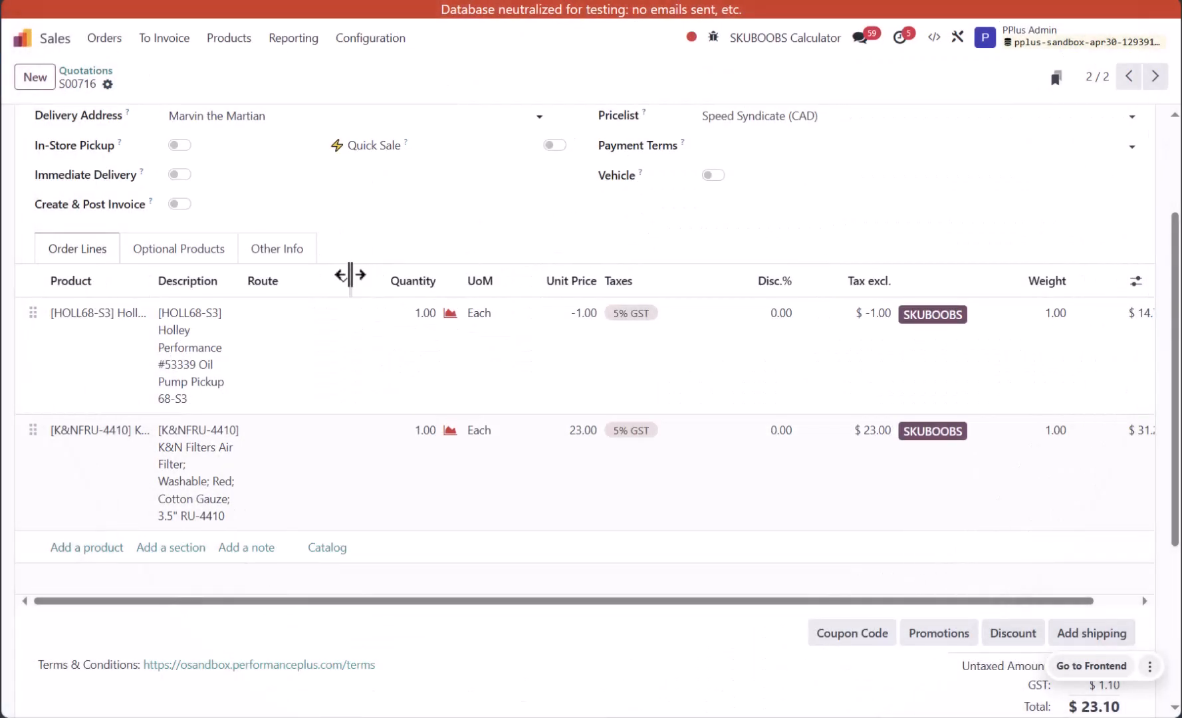
pyautogui.click(290, 329)
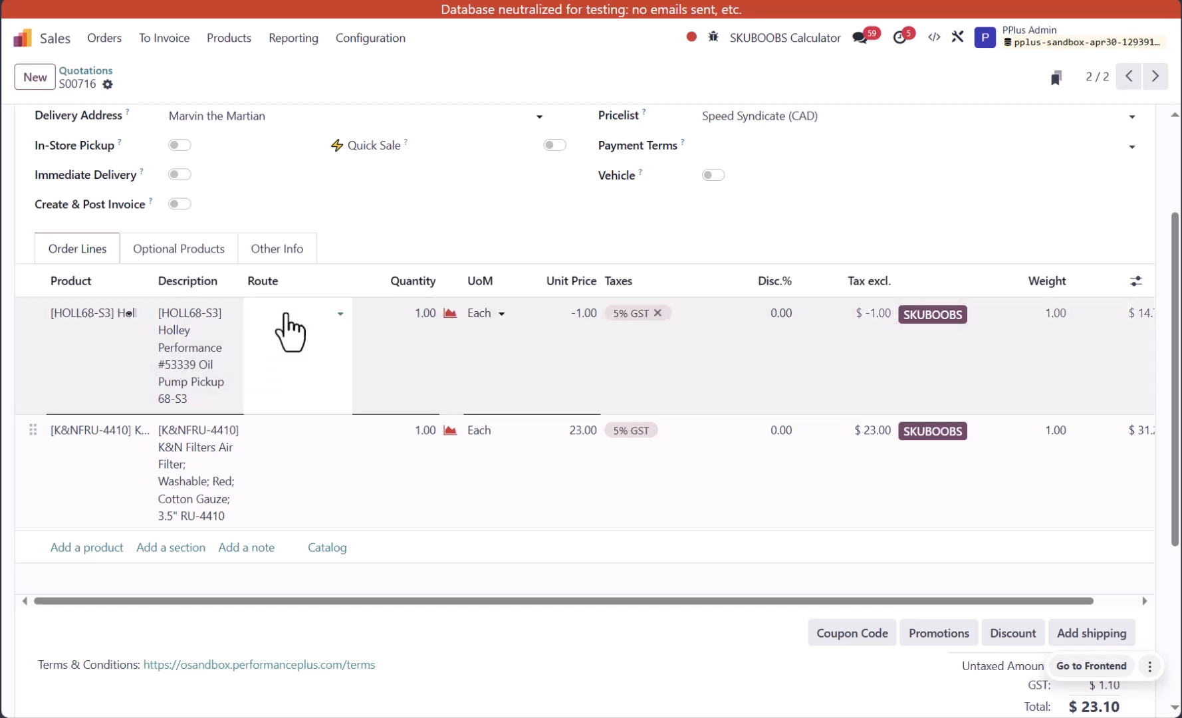
pyautogui.click(340, 315)
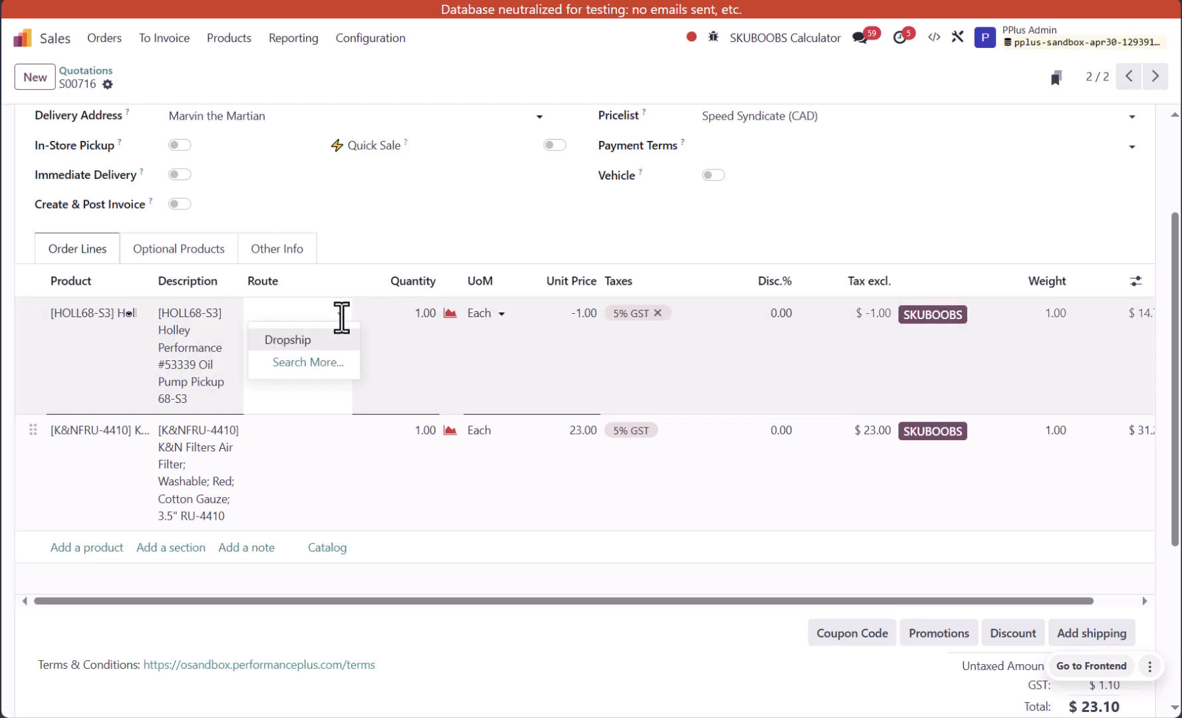
pyautogui.click(298, 340)
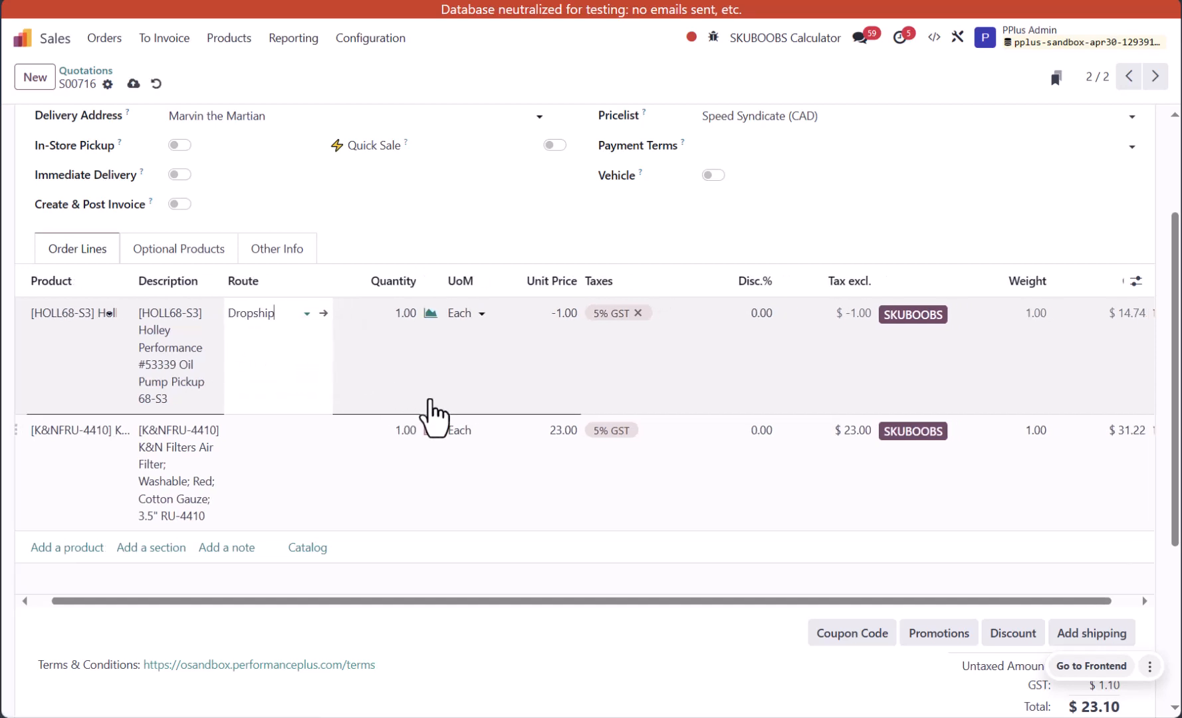
pyautogui.click(307, 314)
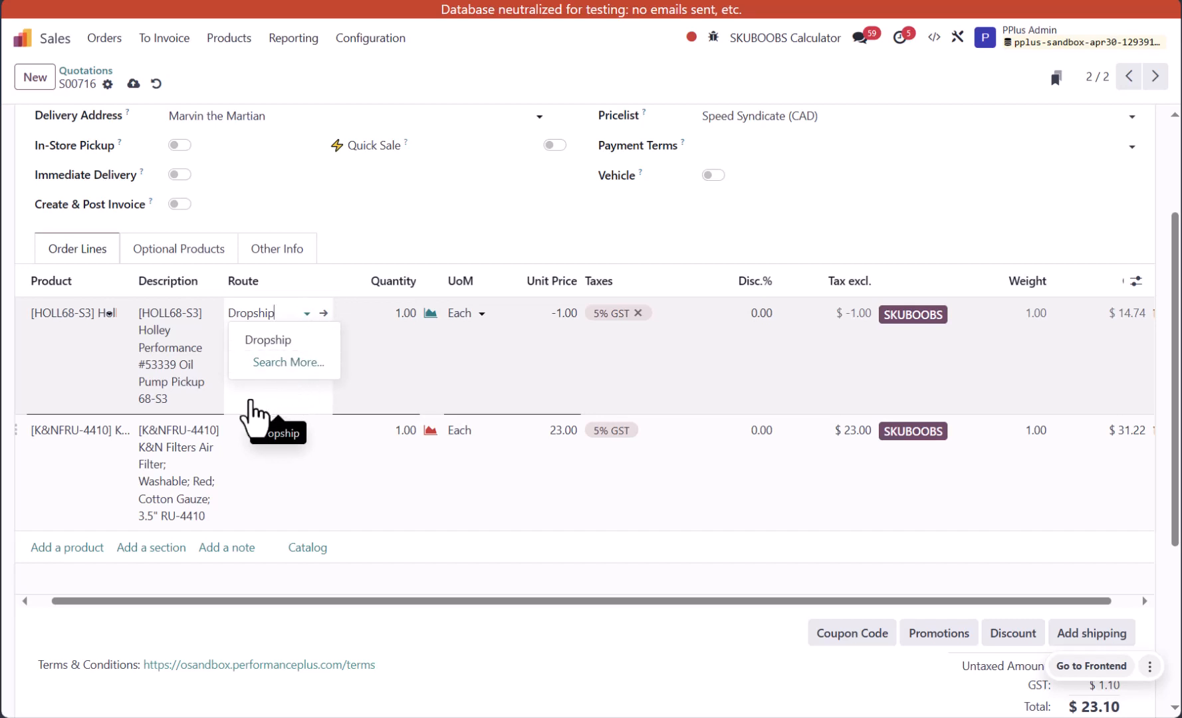
# - Clear the route on the HOLL68-S3 order line and confirm the quotation as a sales order
pyautogui.press('BackSpace')
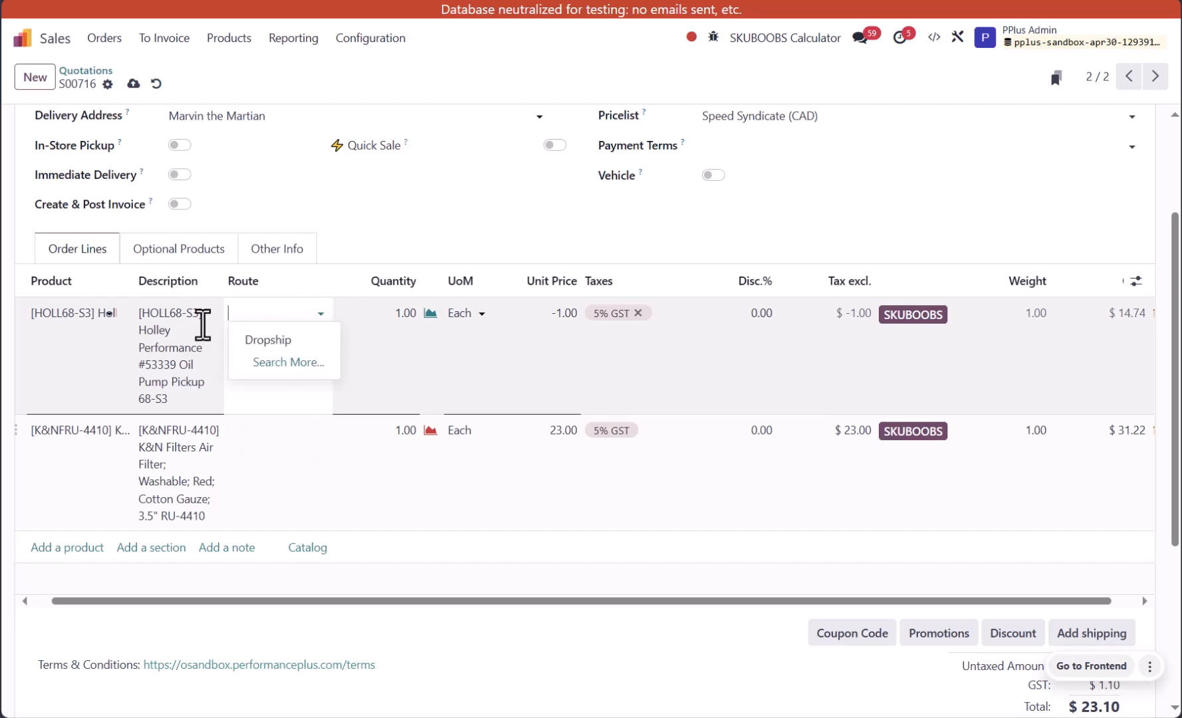
pyautogui.click(391, 175)
pyautogui.press('Escape')
pyautogui.scroll(3, 185, 332)
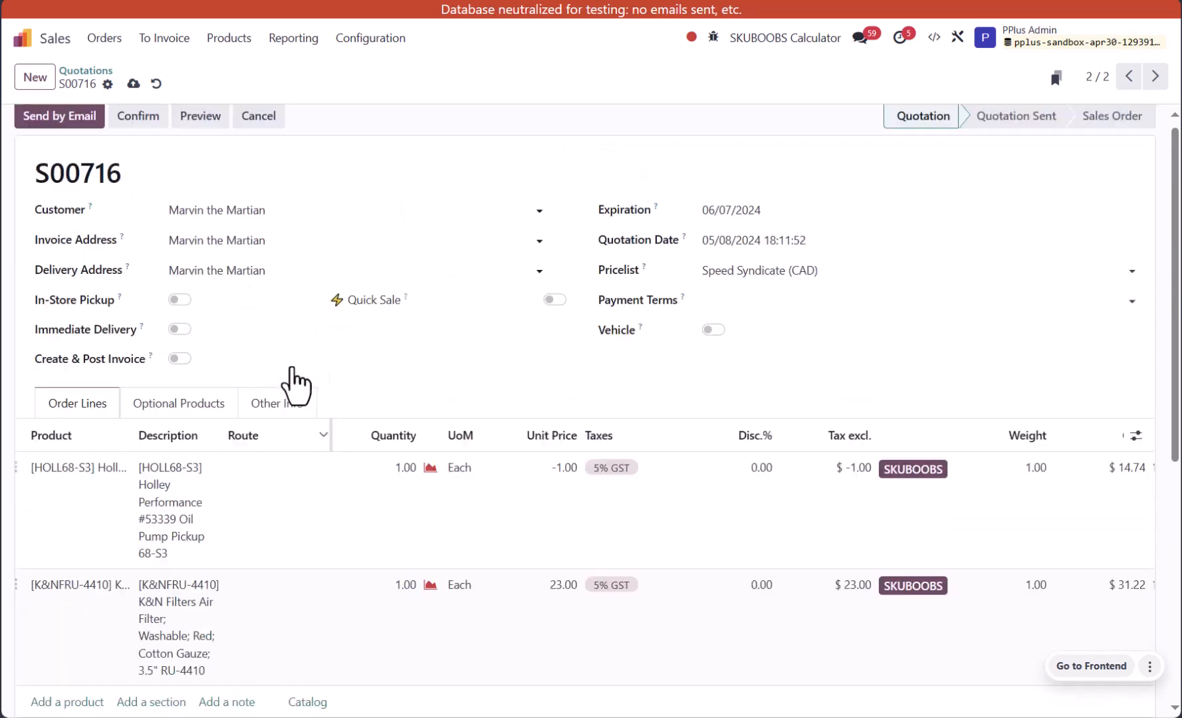
pyautogui.click(145, 131)
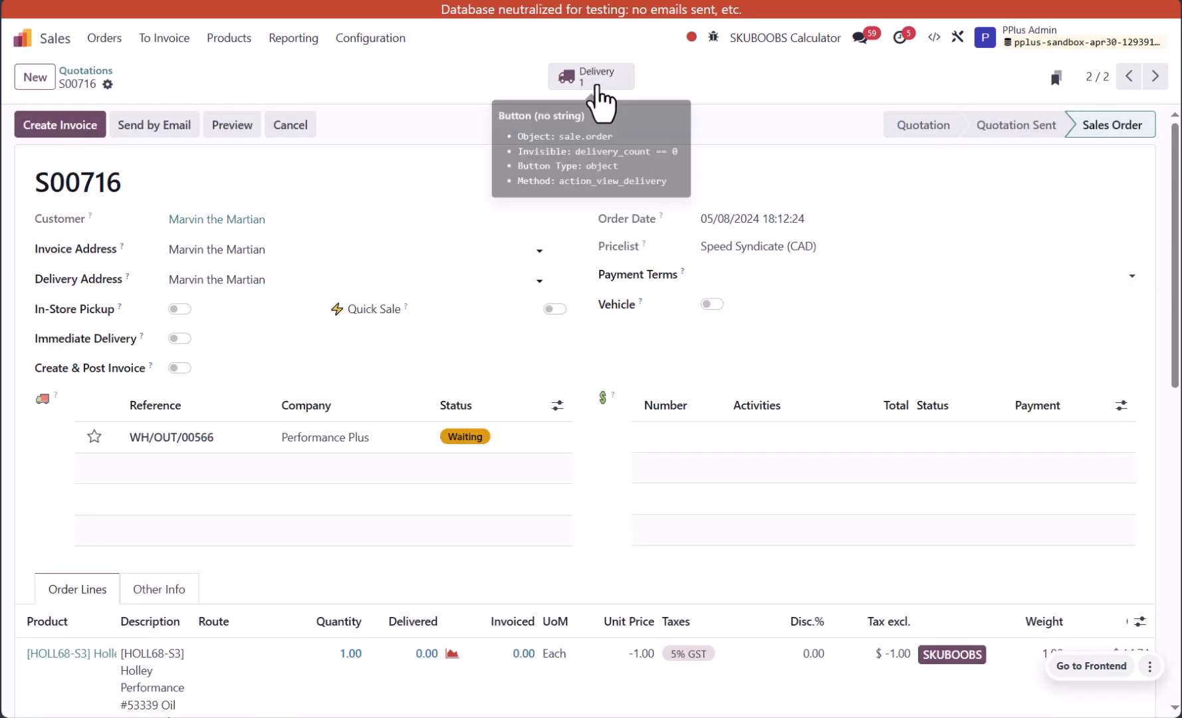
# - Cancel the confirmed sales order without sending the notification and reset it to a quotation
pyautogui.scroll(-3, 606, 245)
pyautogui.scroll(-5, 607, 246)
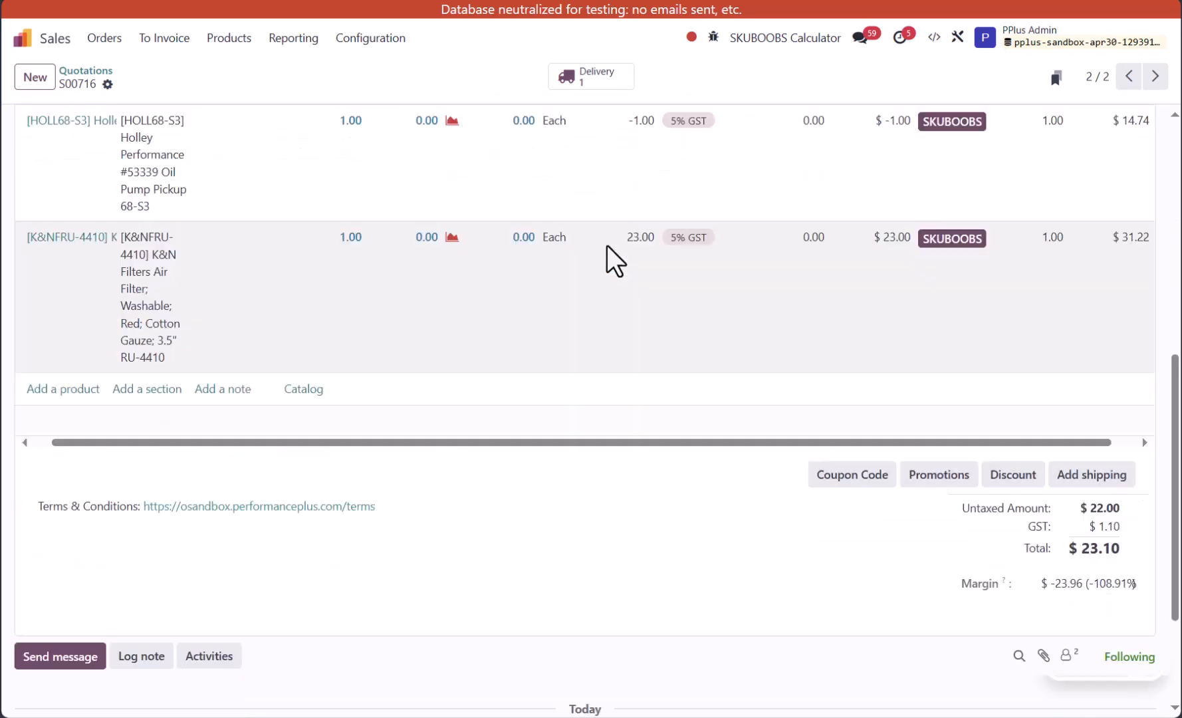
pyautogui.scroll(7, 445, 295)
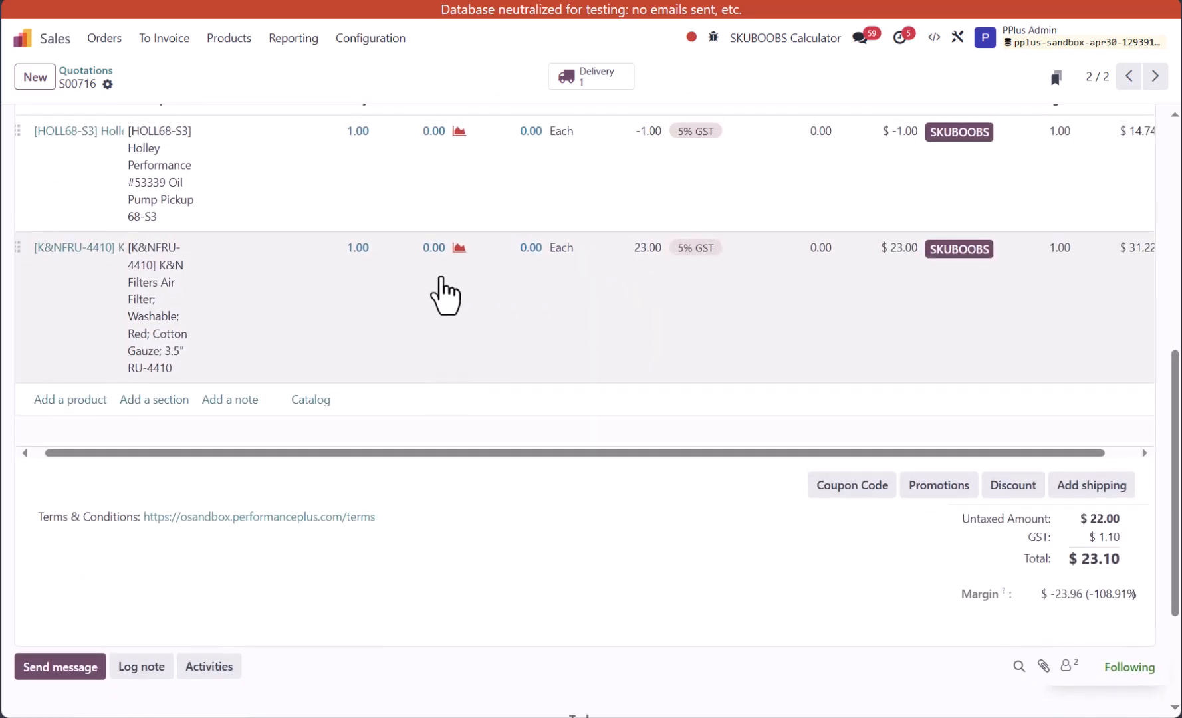
pyautogui.scroll(2, 445, 296)
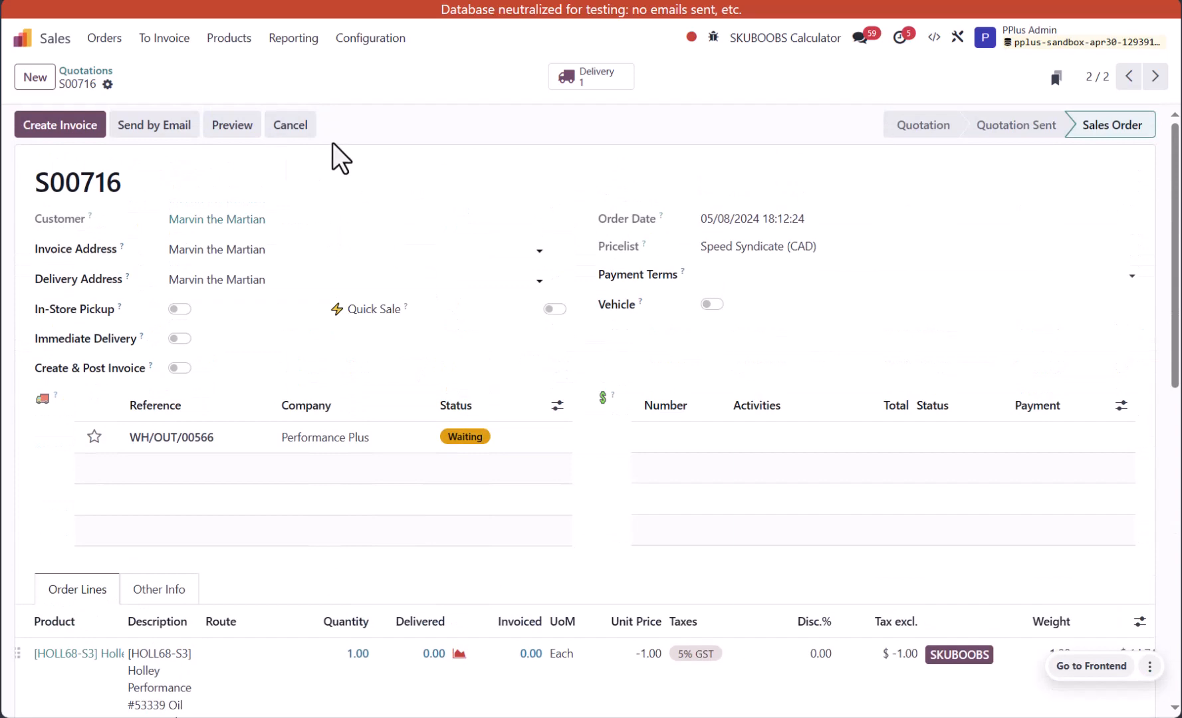
pyautogui.click(293, 128)
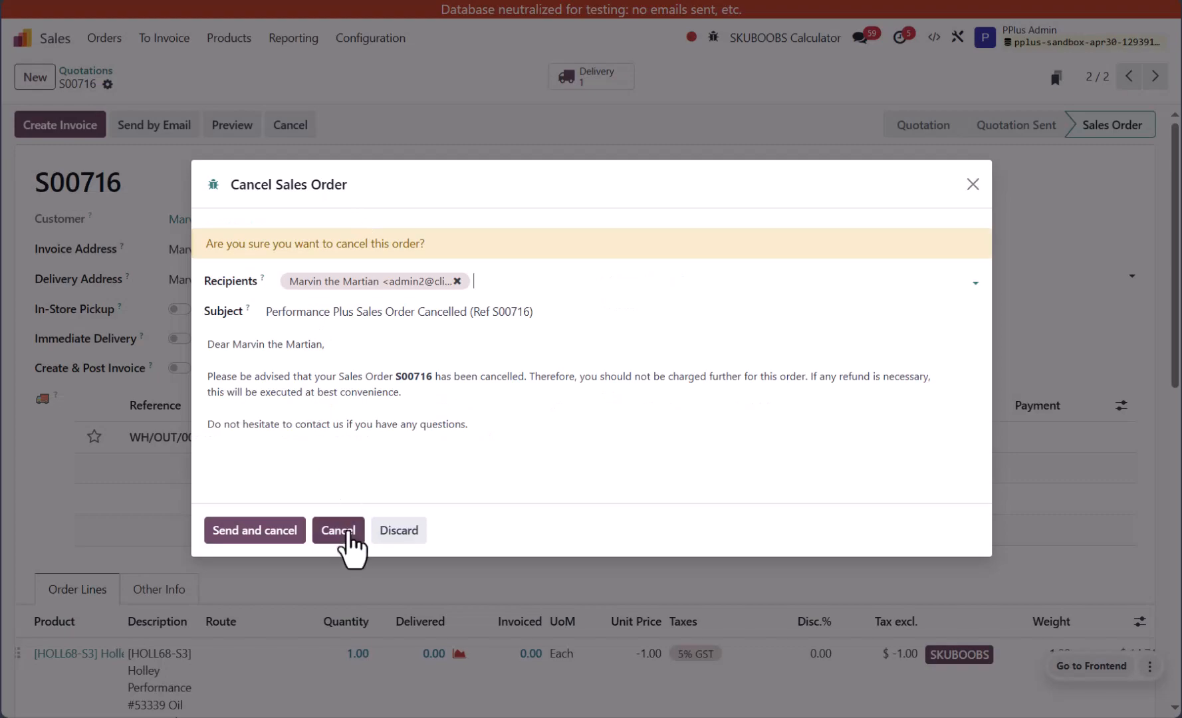
pyautogui.click(342, 533)
pyautogui.scroll(-2, 361, 505)
pyautogui.scroll(-5, 361, 506)
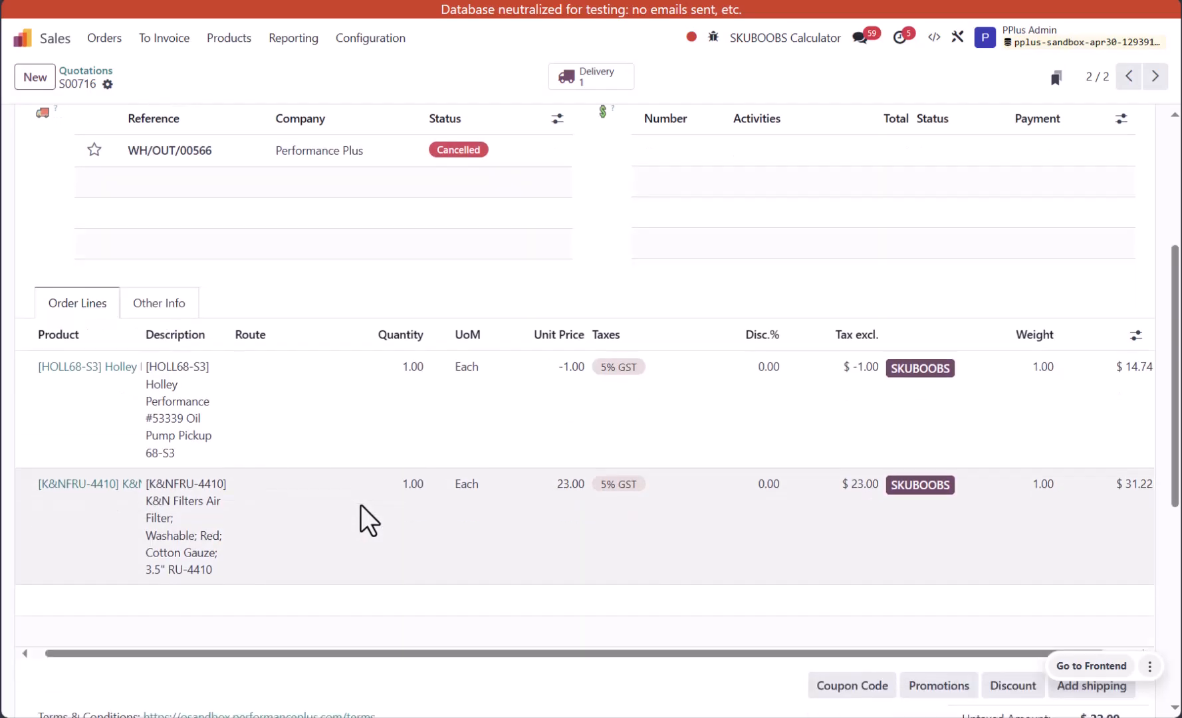
pyautogui.hscroll(1, 610, 386)
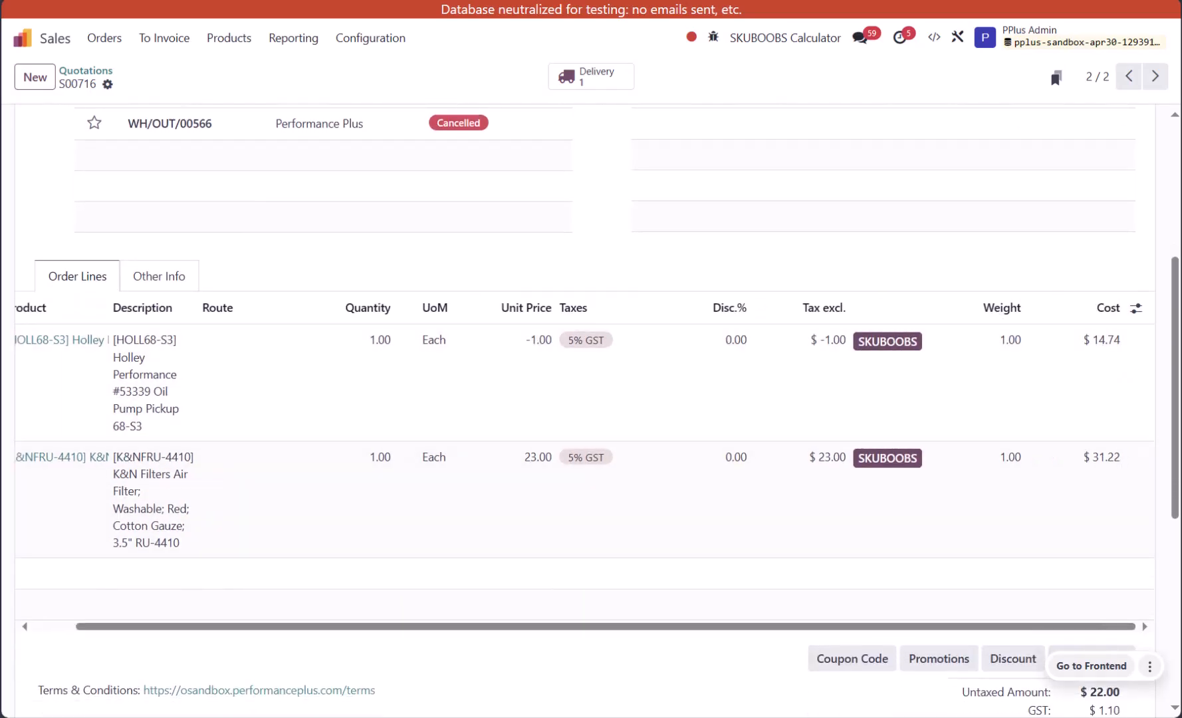
pyautogui.scroll(5, 498, 351)
pyautogui.click(163, 125)
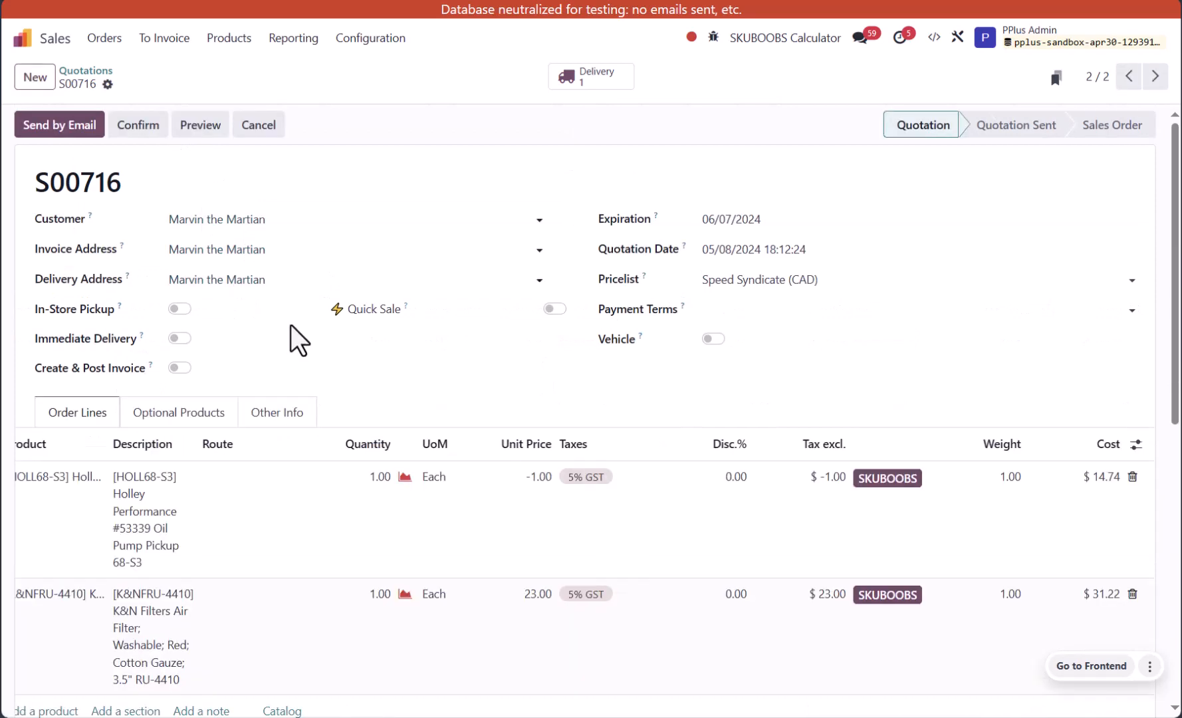
# - Delete the HOLL68-S3 order line and add product HOLL68-S3 again as a new line
pyautogui.scroll(-4, 292, 327)
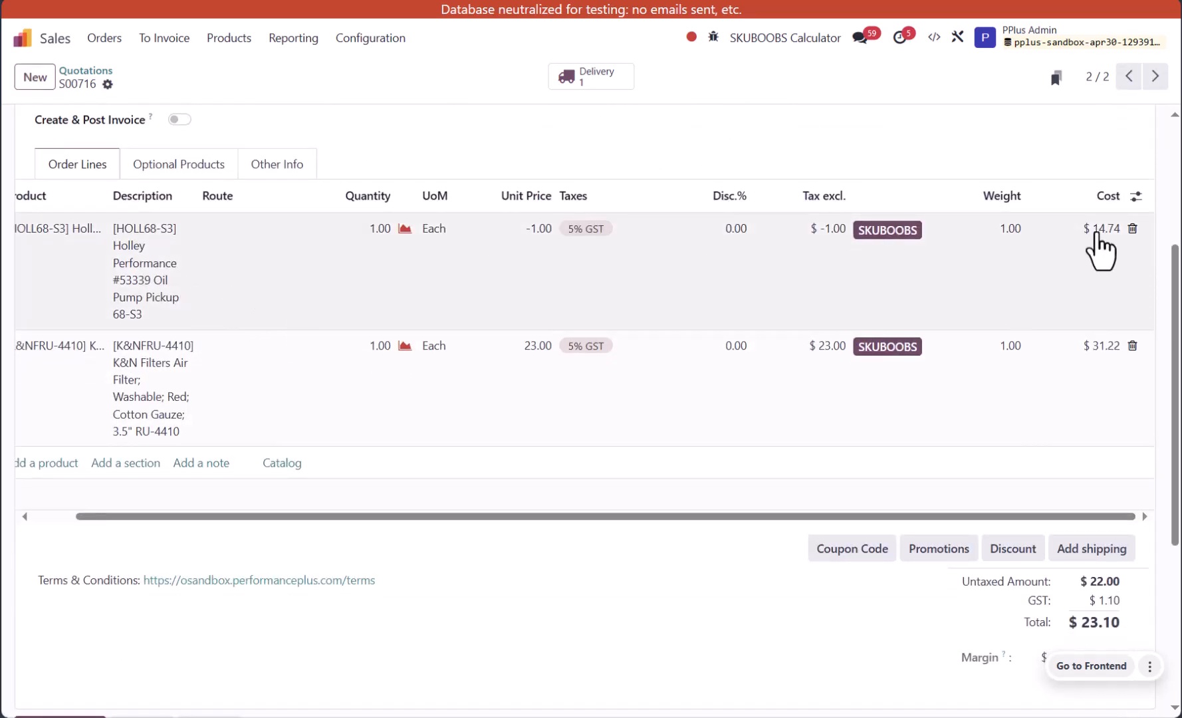
pyautogui.click(1132, 228)
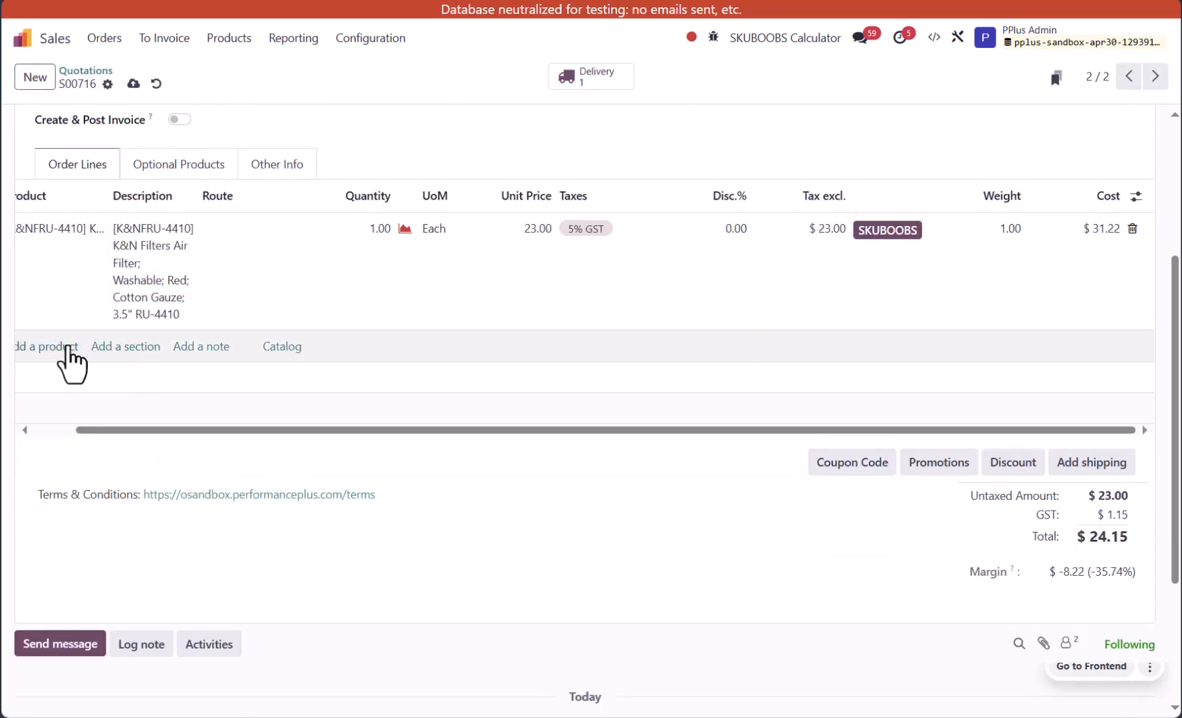
pyautogui.click(66, 346)
pyautogui.write('HOLL68-S3')
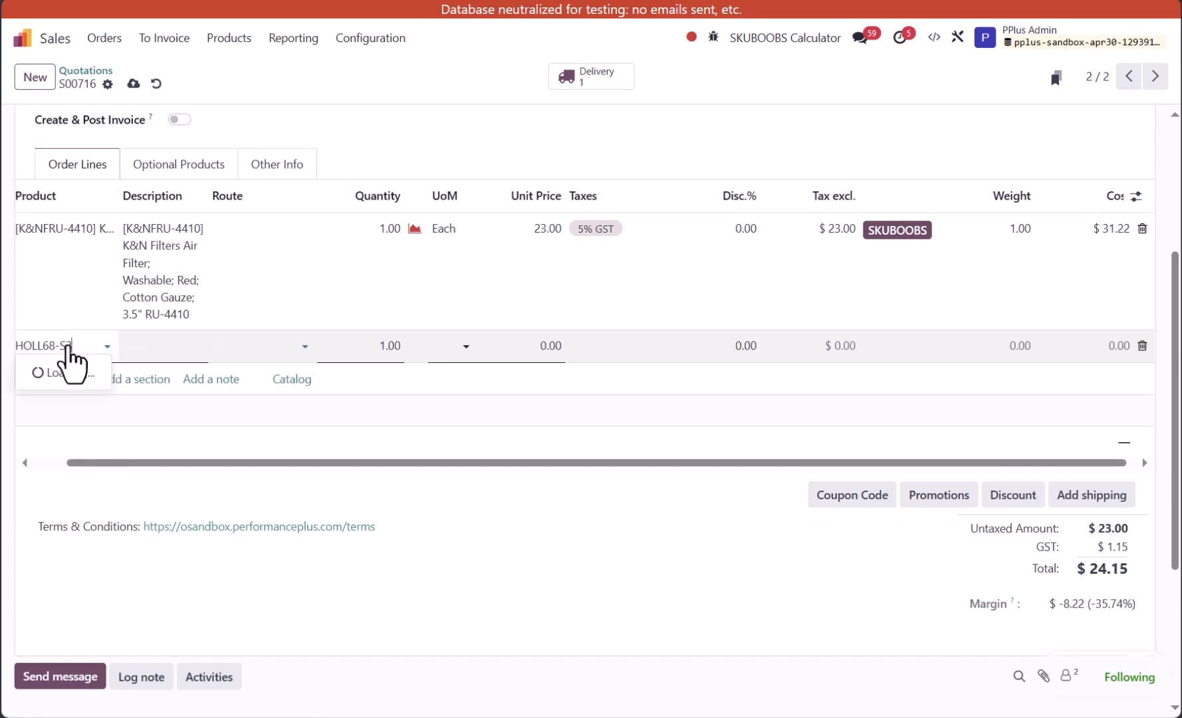
pyautogui.press('Return')
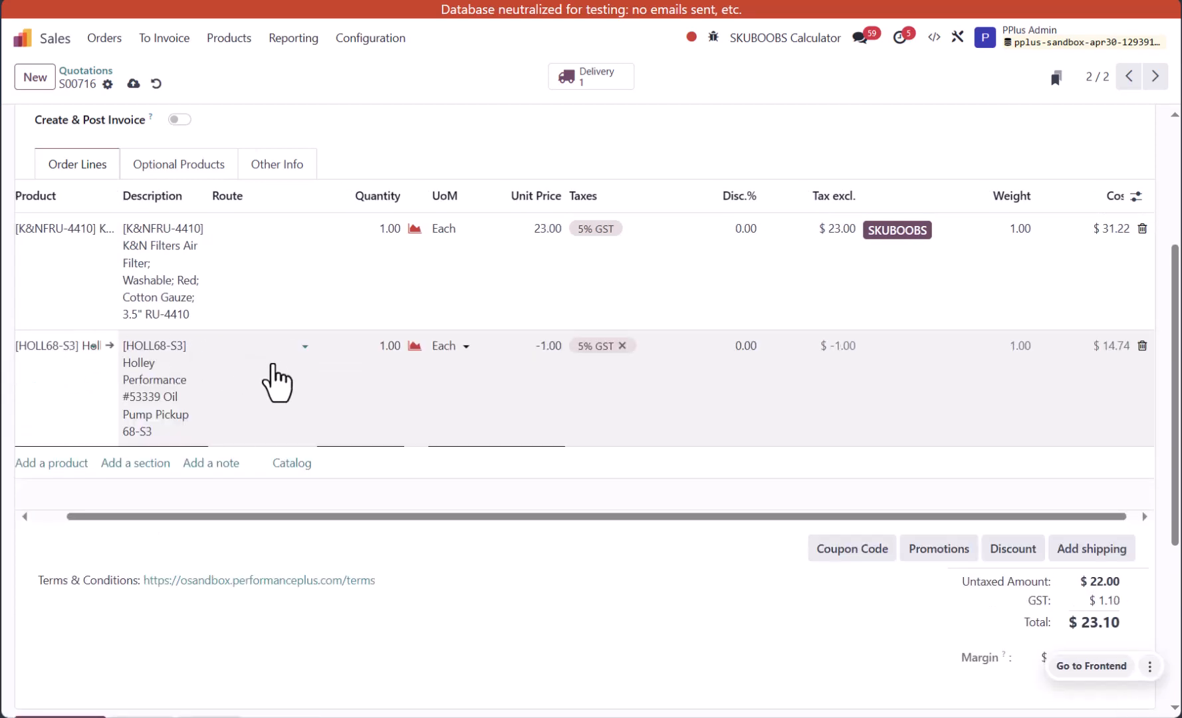
# - Set the route of the HOLL68-S3 order line to Dropship and confirm the quotation
pyautogui.click(275, 346)
pyautogui.click(268, 373)
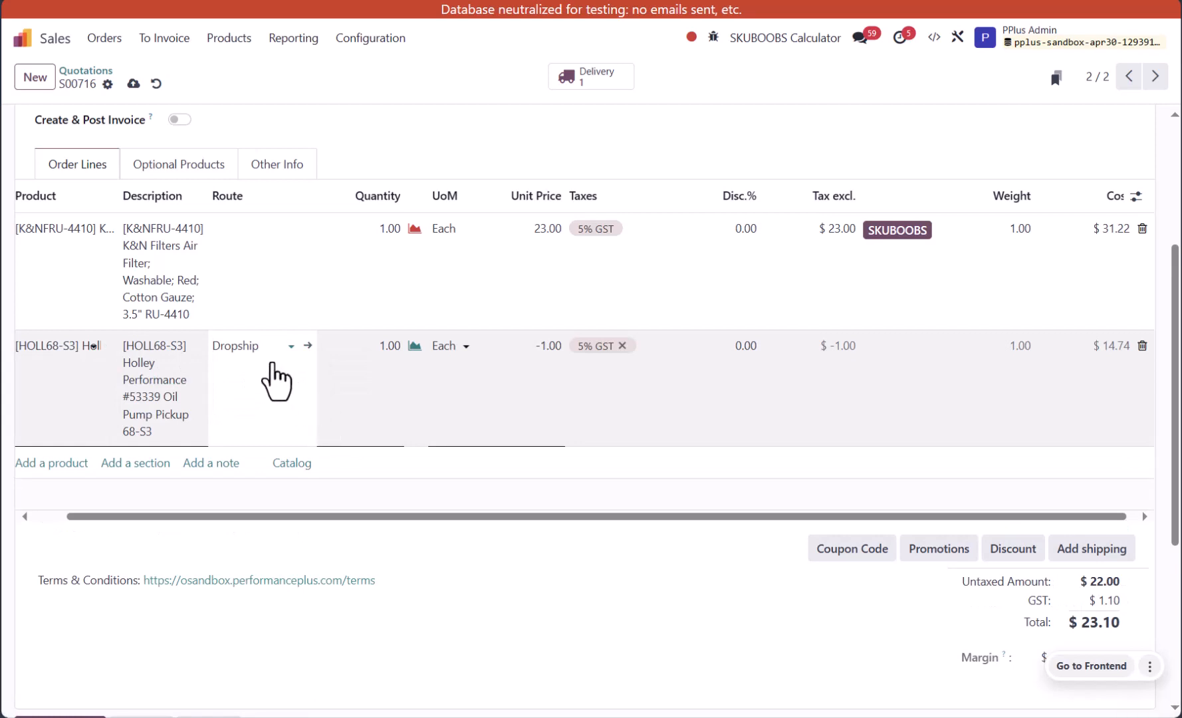
pyautogui.hscroll(1, 384, 390)
pyautogui.scroll(4, 389, 406)
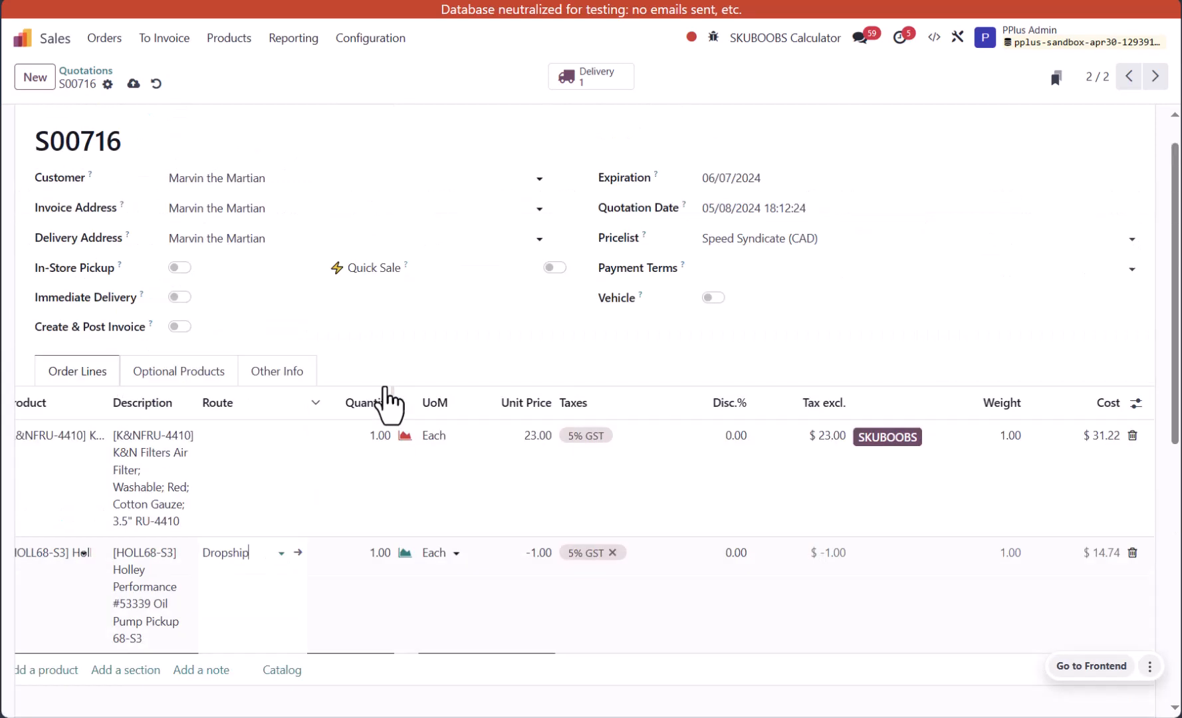
pyautogui.click(149, 128)
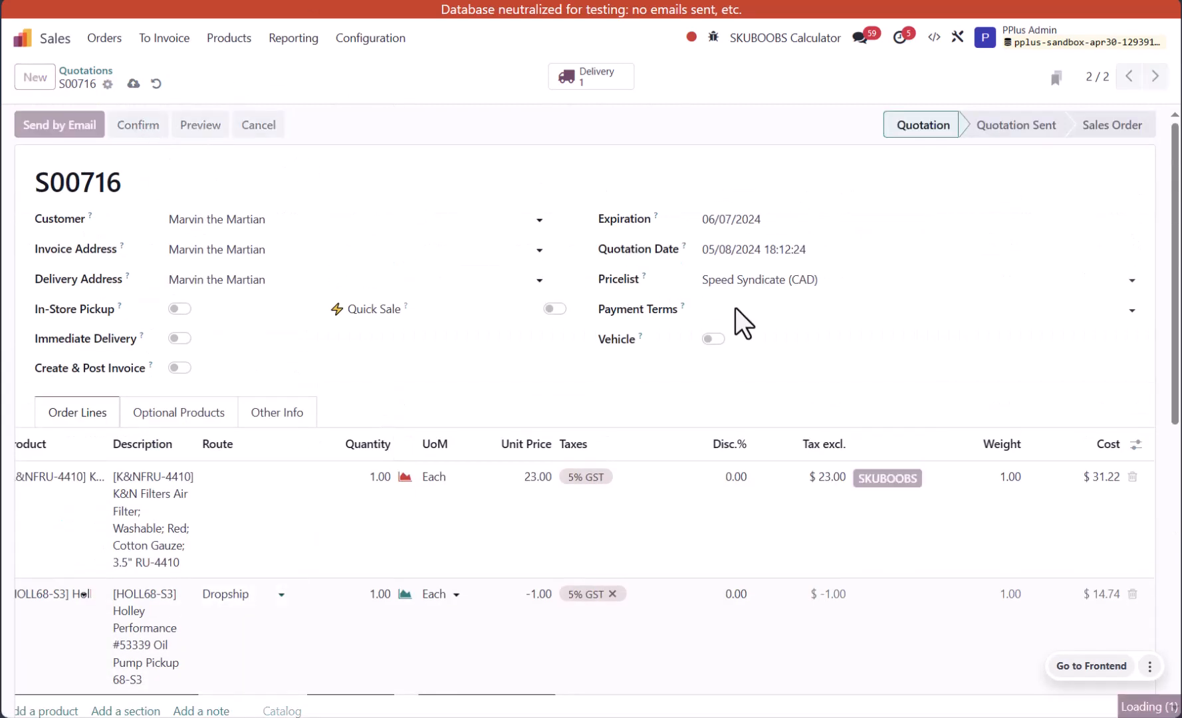
# - Examine the delivery destination on the linked purchase request, and the order lines and deliveries on the sales order
pyautogui.click(656, 79)
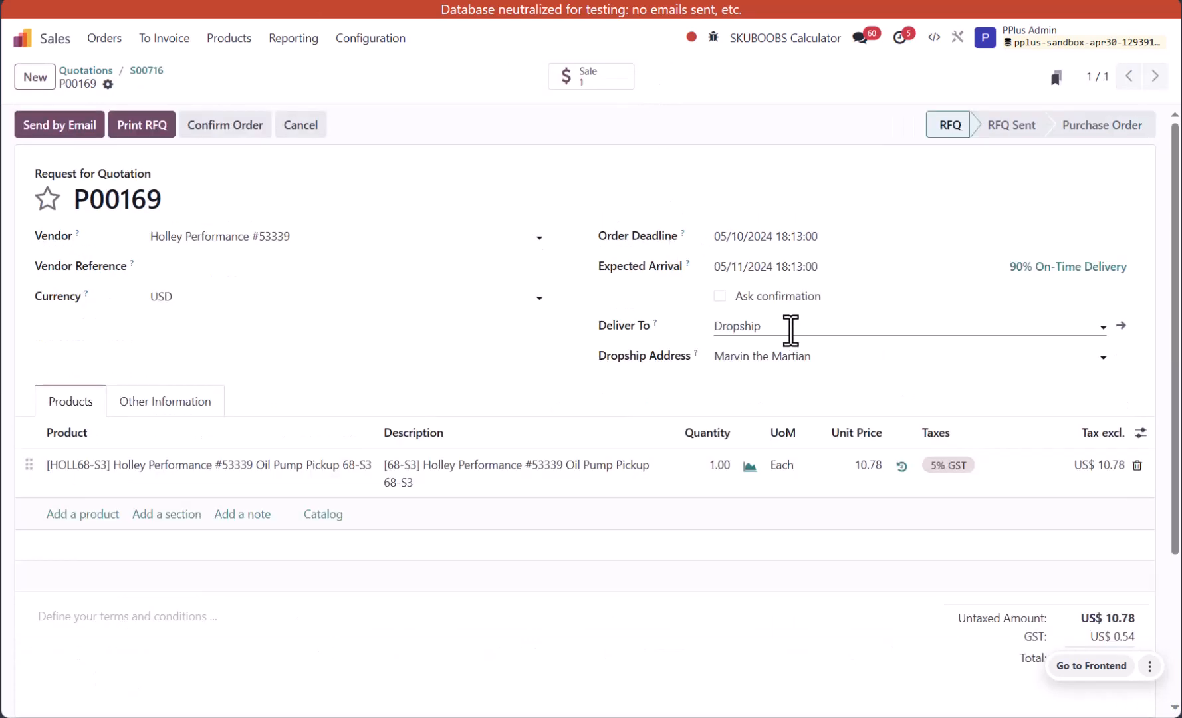
pyautogui.moveTo(792, 330); pyautogui.dragTo(712, 323)
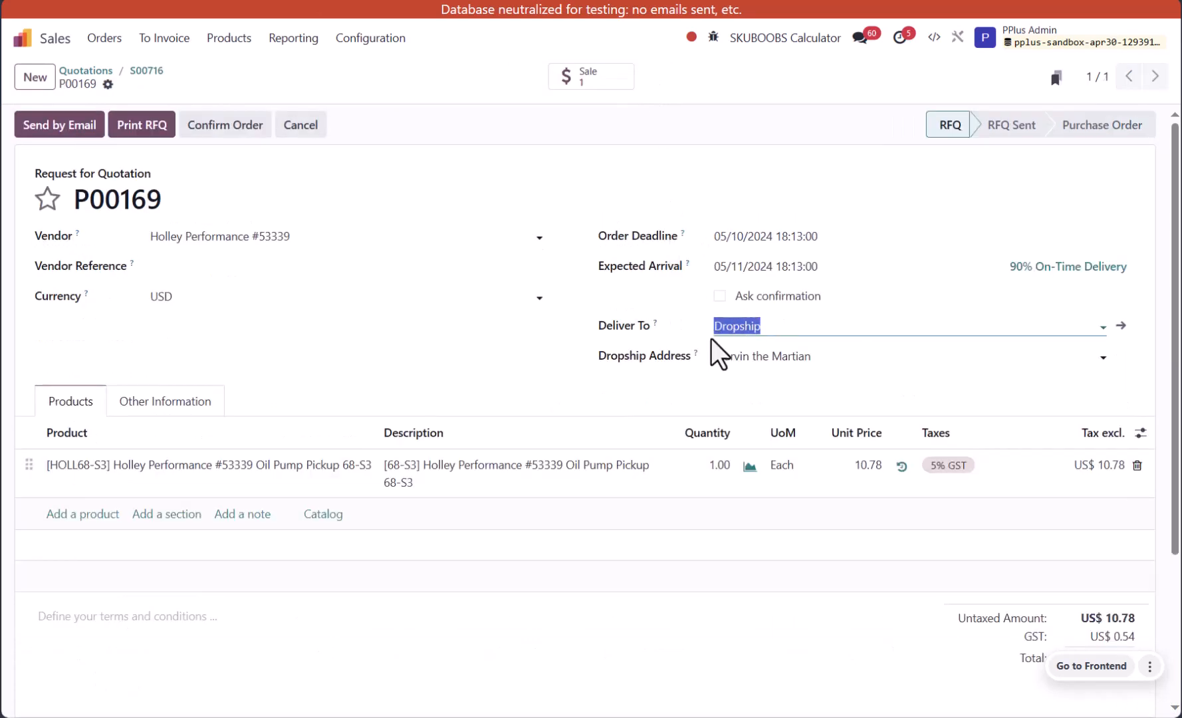
pyautogui.click(153, 73)
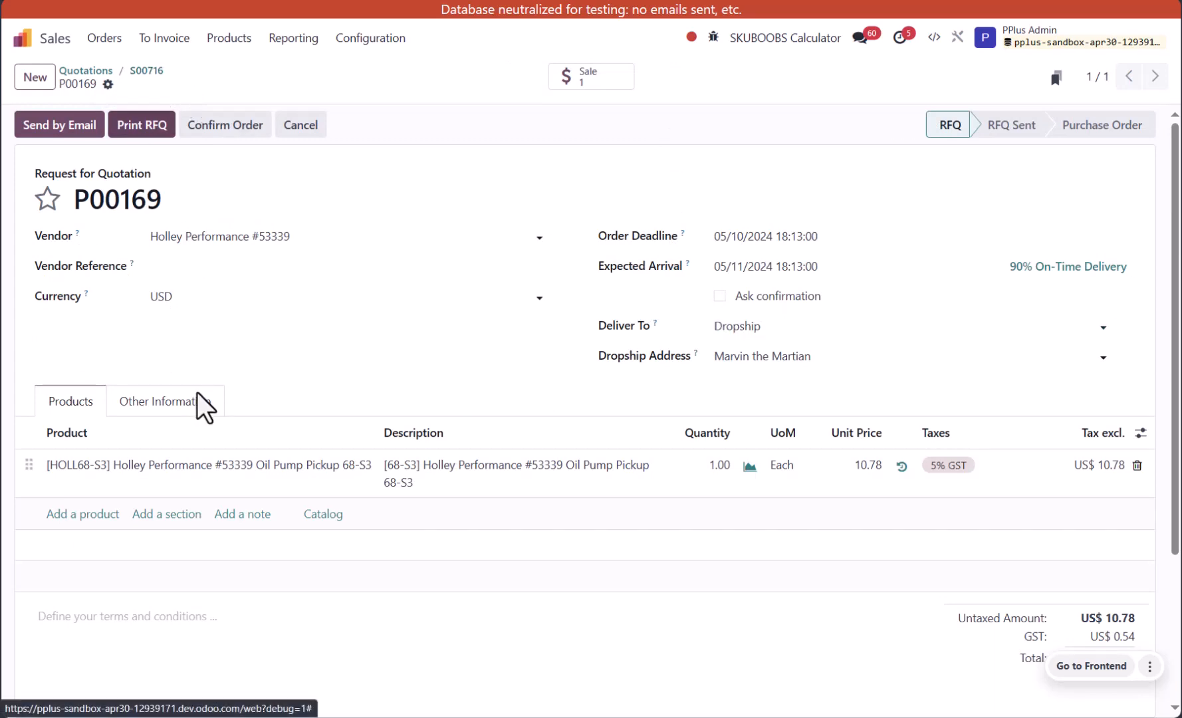
pyautogui.scroll(-4, 213, 485)
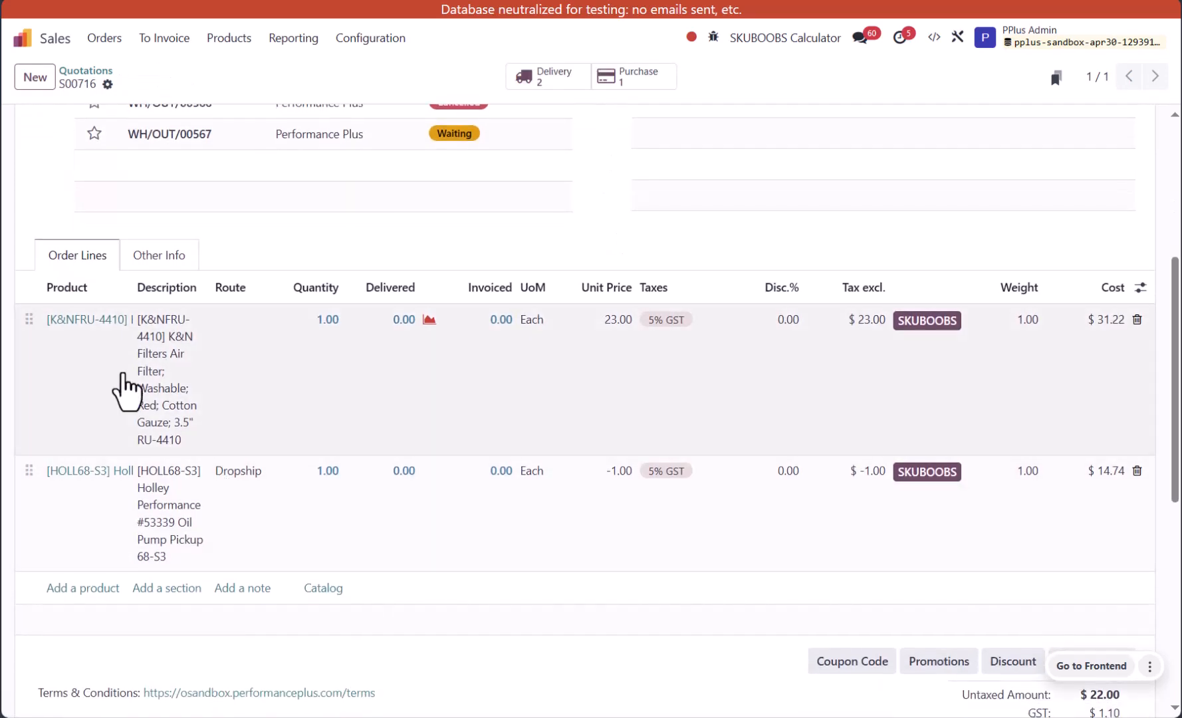
pyautogui.scroll(-3, 612, 449)
pyautogui.scroll(4, 613, 454)
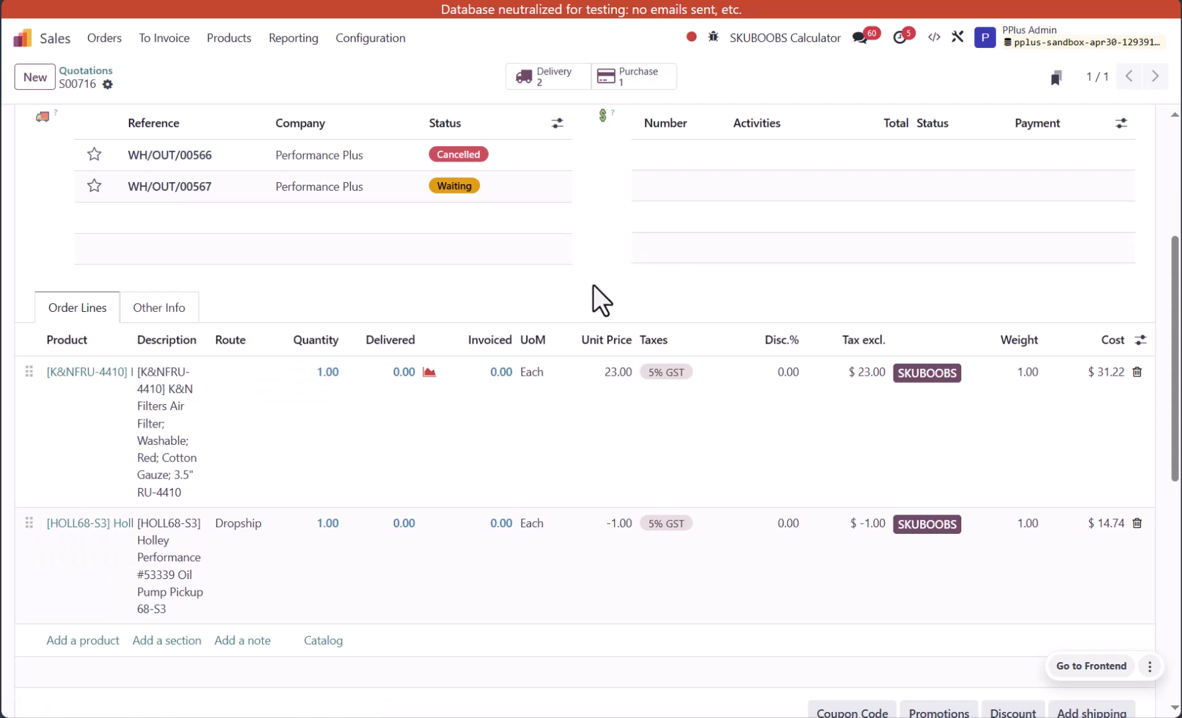
pyautogui.scroll(2, 603, 299)
pyautogui.scroll(2, 598, 286)
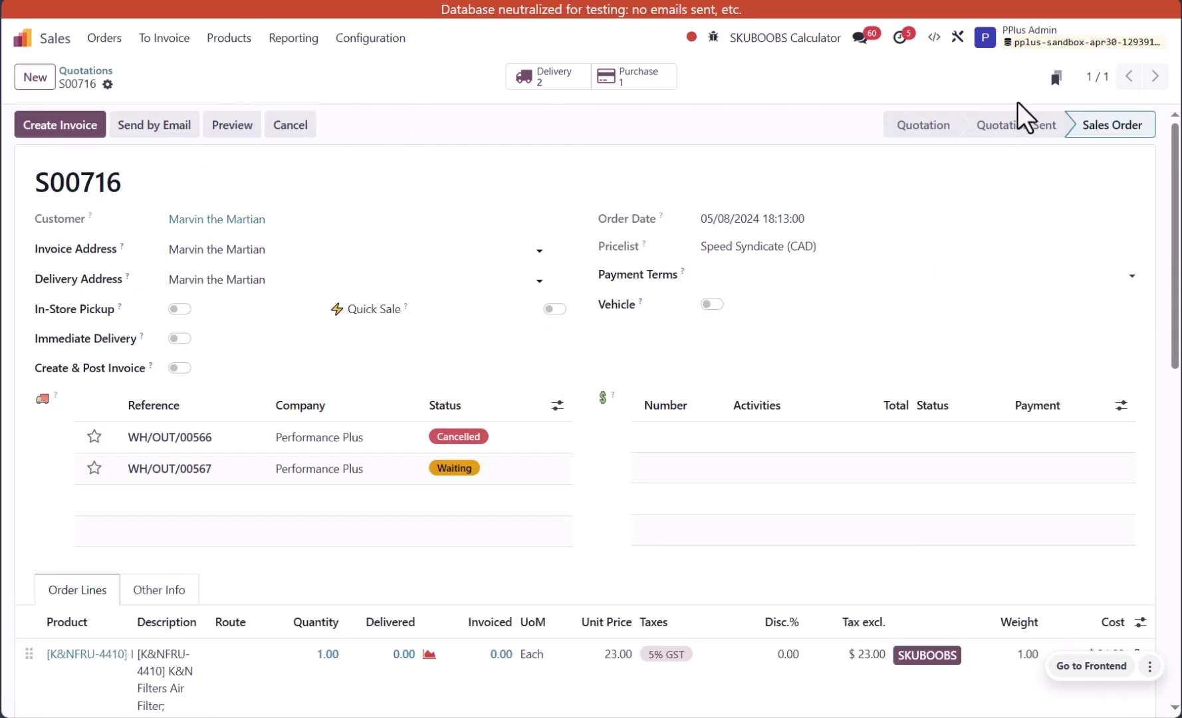
# - Open the product catalogue of the Sales module and show it as a list
pyautogui.click(233, 42)
pyautogui.click(238, 73)
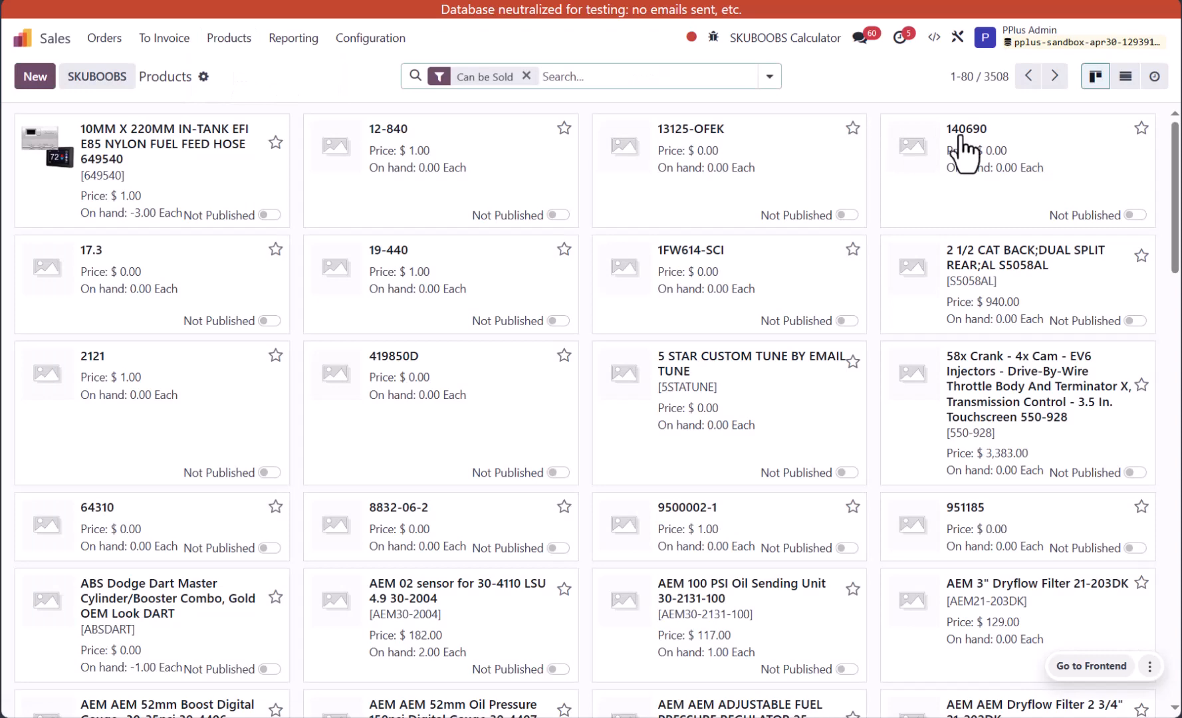
pyautogui.click(1128, 77)
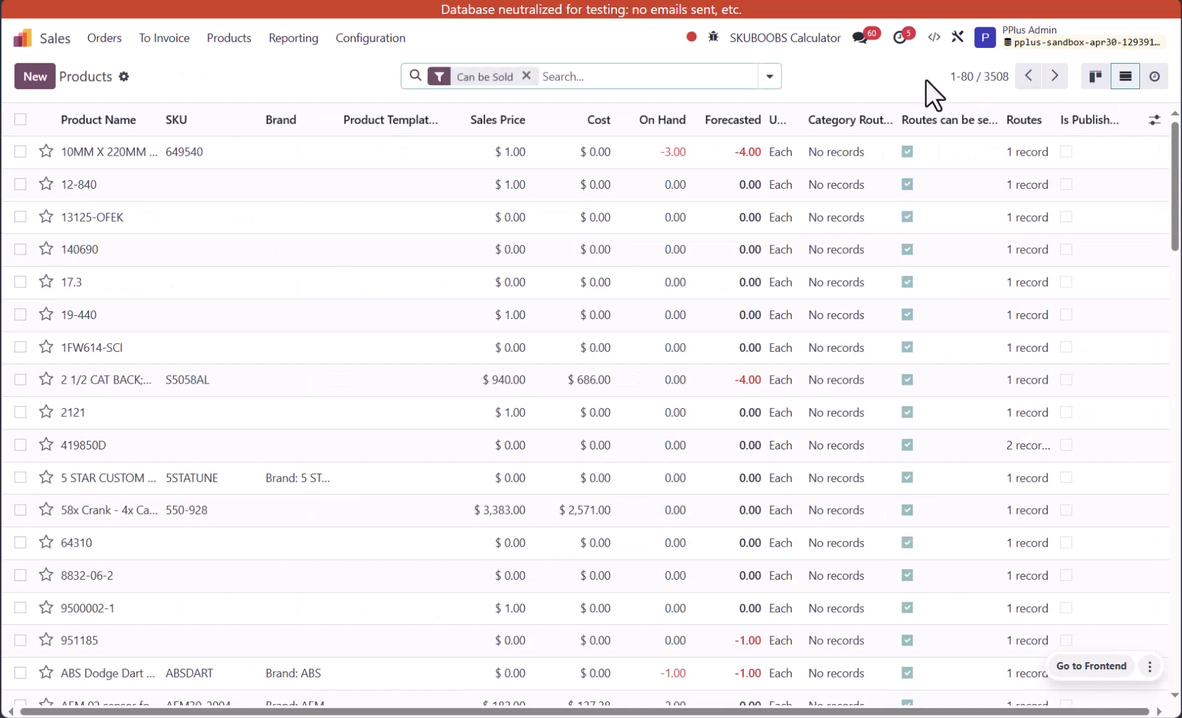
# - Change the product filter condition from Can be Sold to Routes is in Dropship and apply it
pyautogui.click(438, 77)
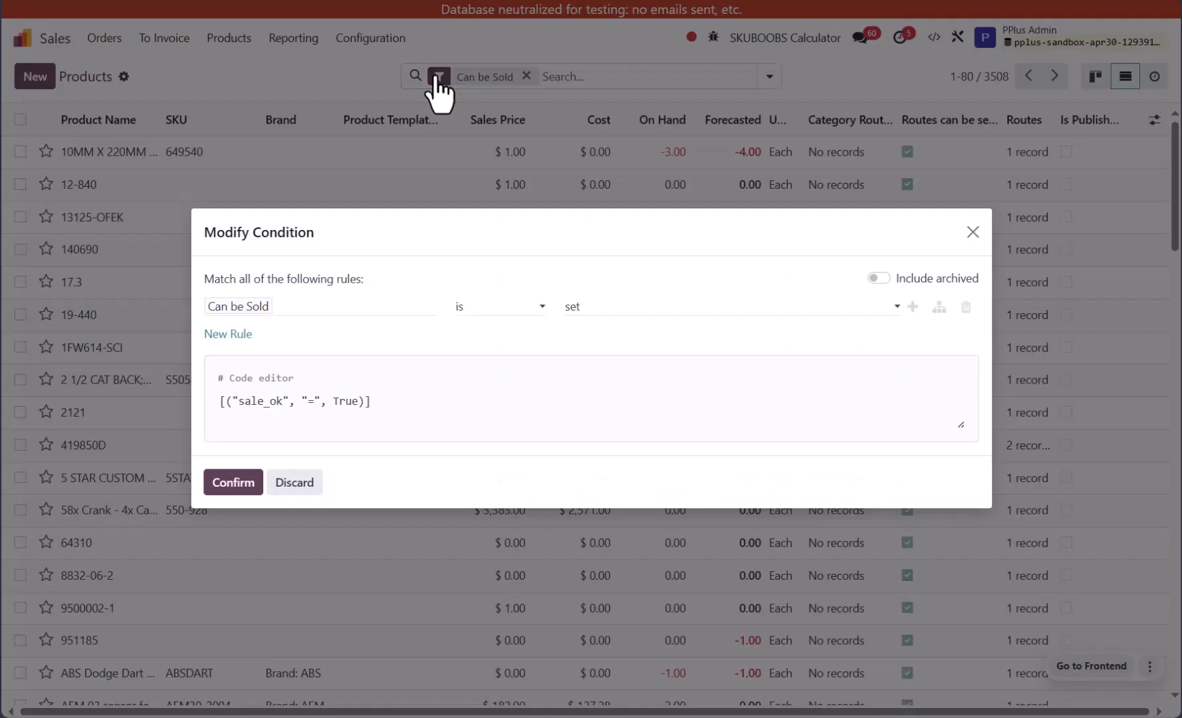
pyautogui.click(303, 313)
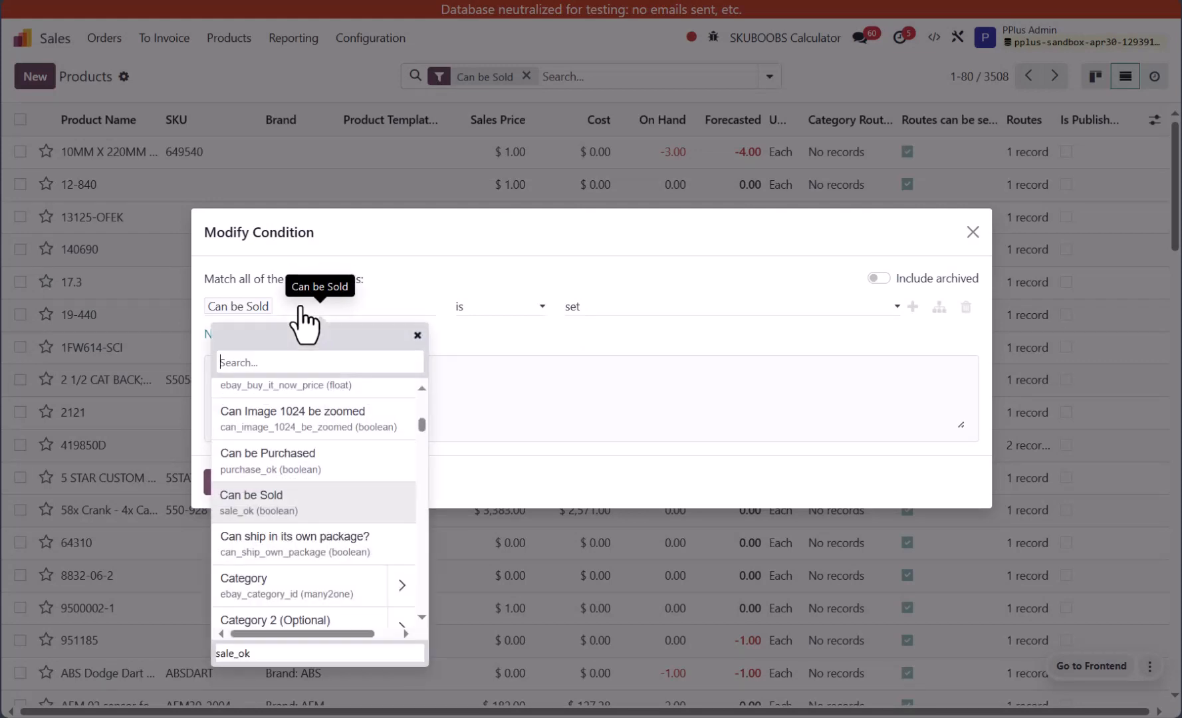
pyautogui.write('route')
pyautogui.click(252, 416)
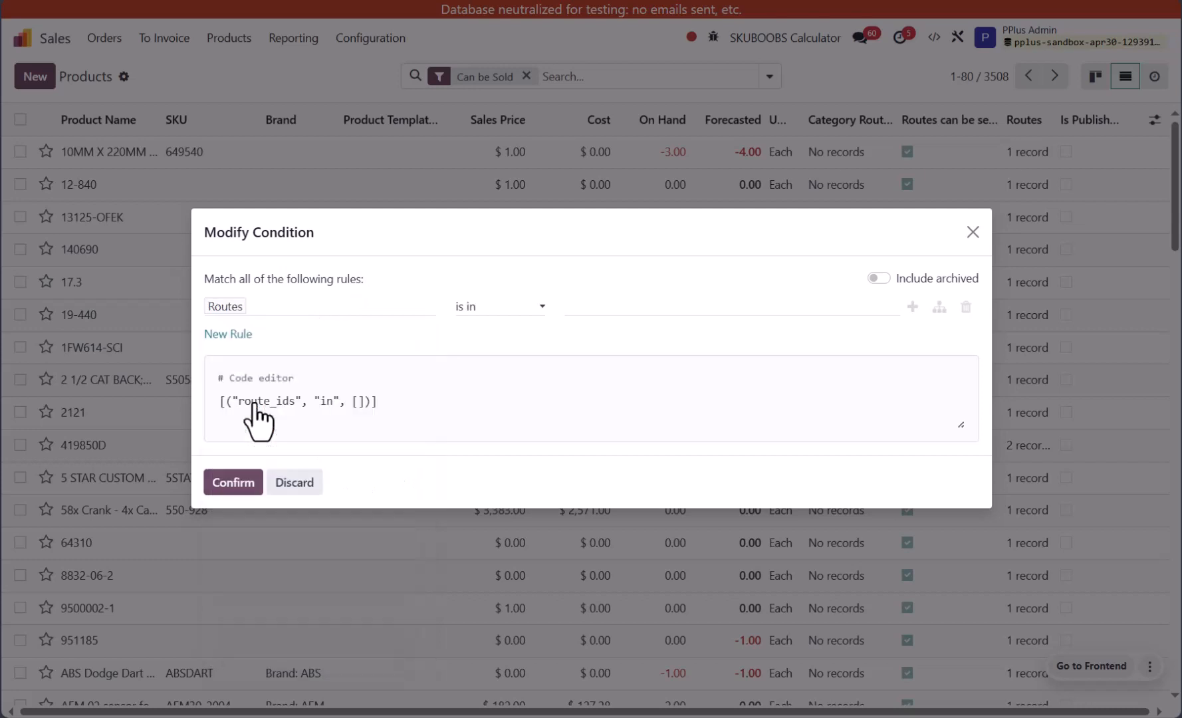
pyautogui.click(583, 307)
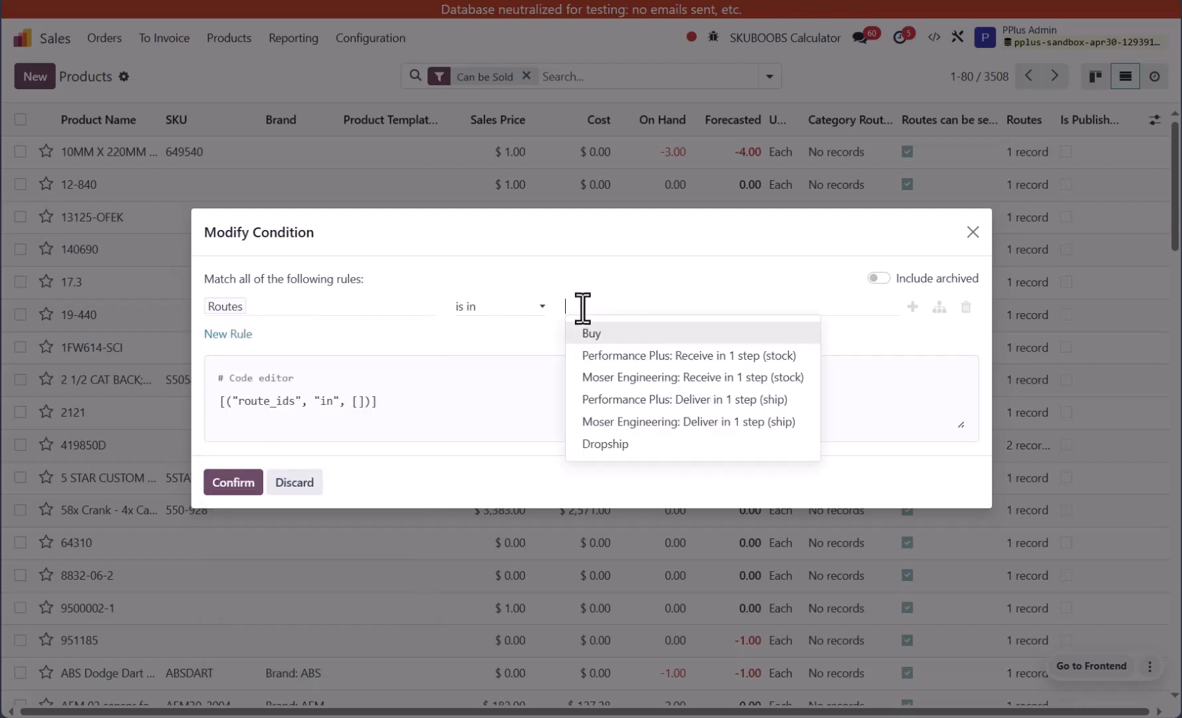
pyautogui.click(602, 444)
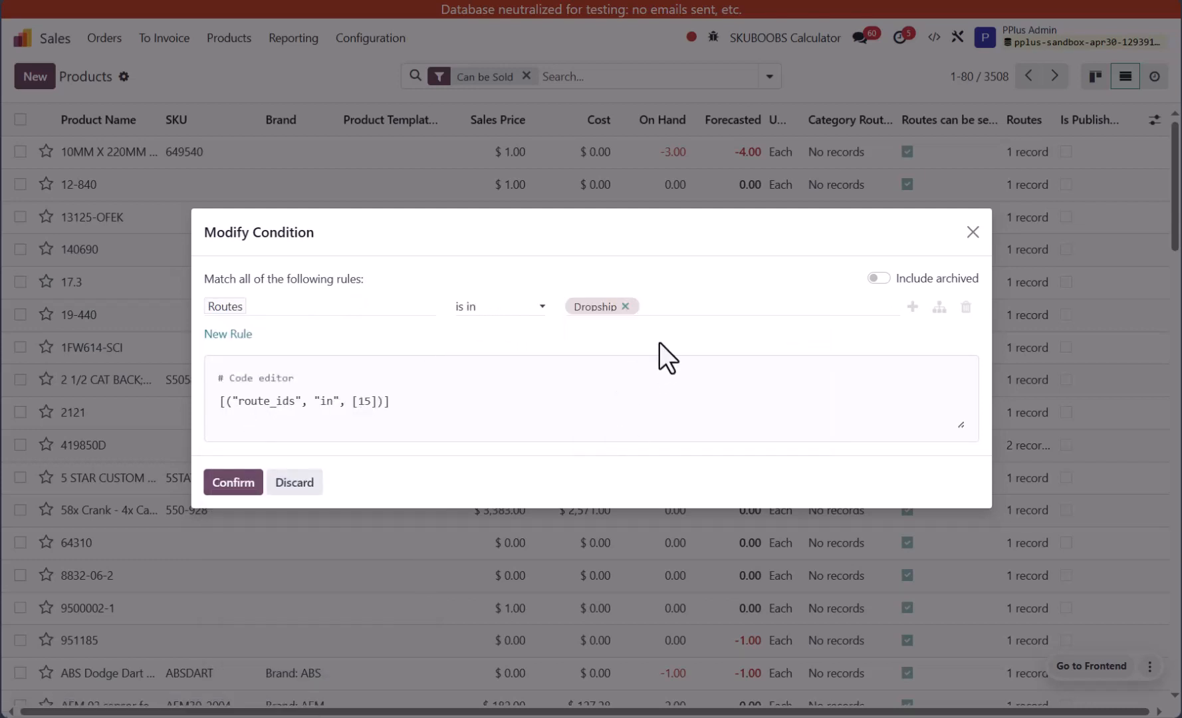
pyautogui.click(229, 483)
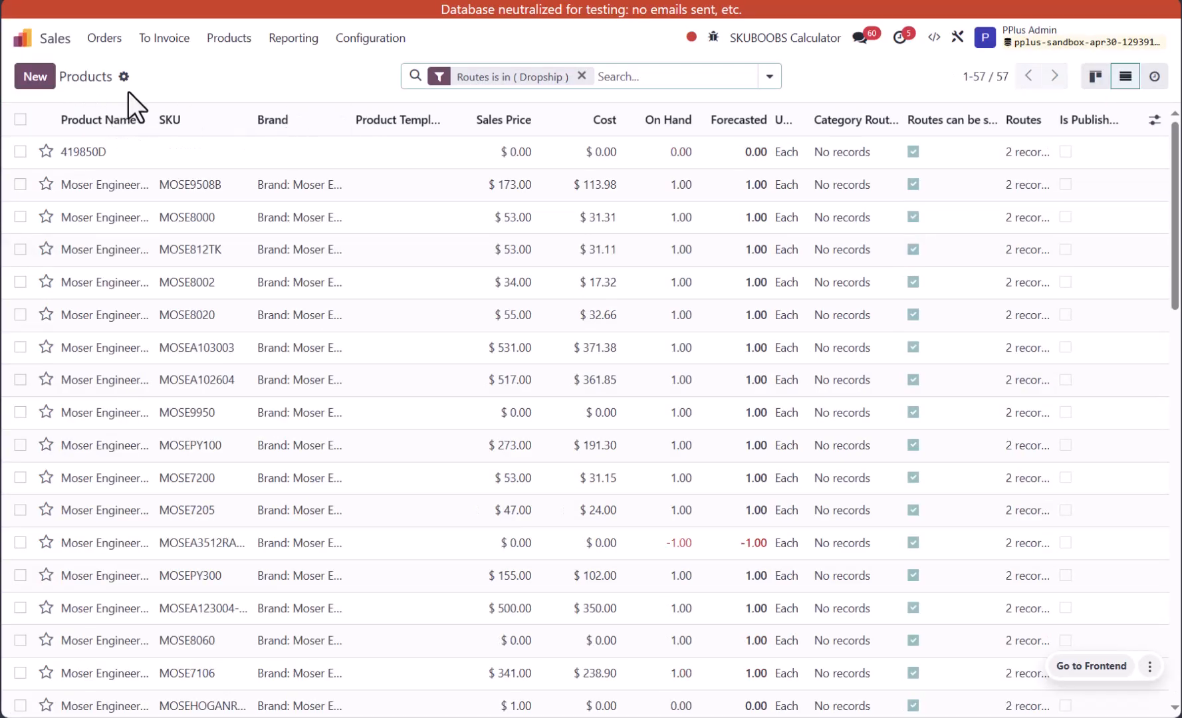
# - Select all products in the filtered list and set up an import-compatible export for them
pyautogui.click(20, 120)
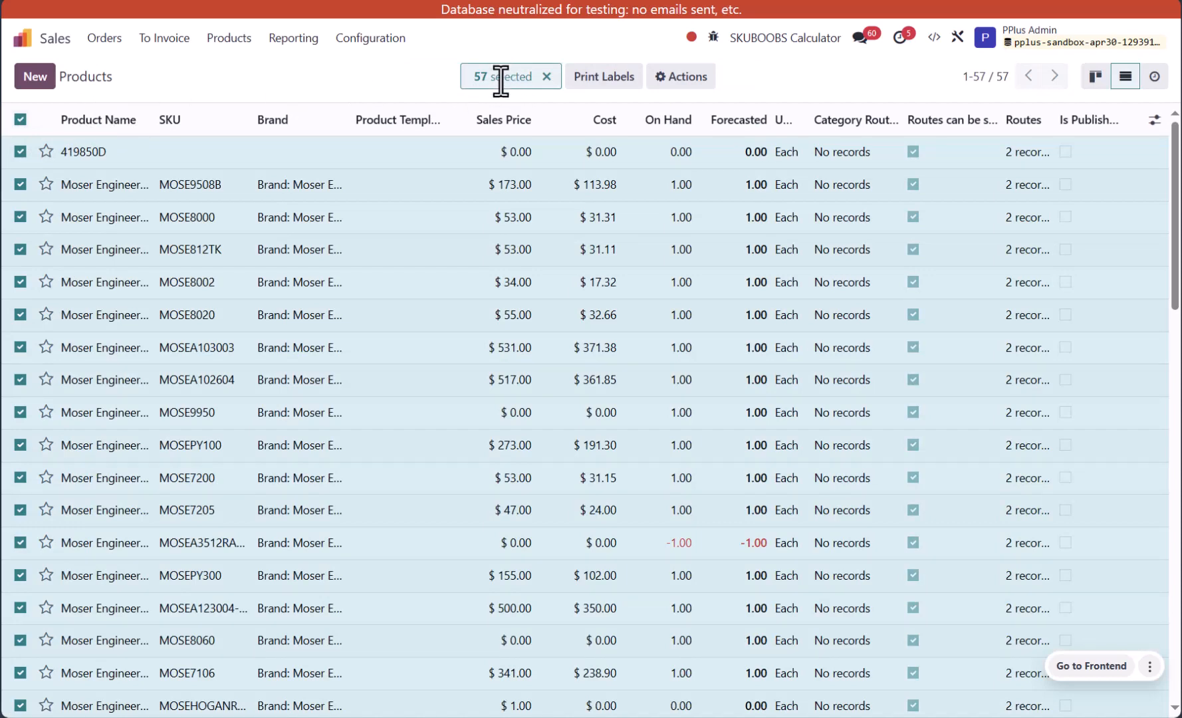
pyautogui.scroll(-6, 422, 190)
pyautogui.scroll(6, 422, 190)
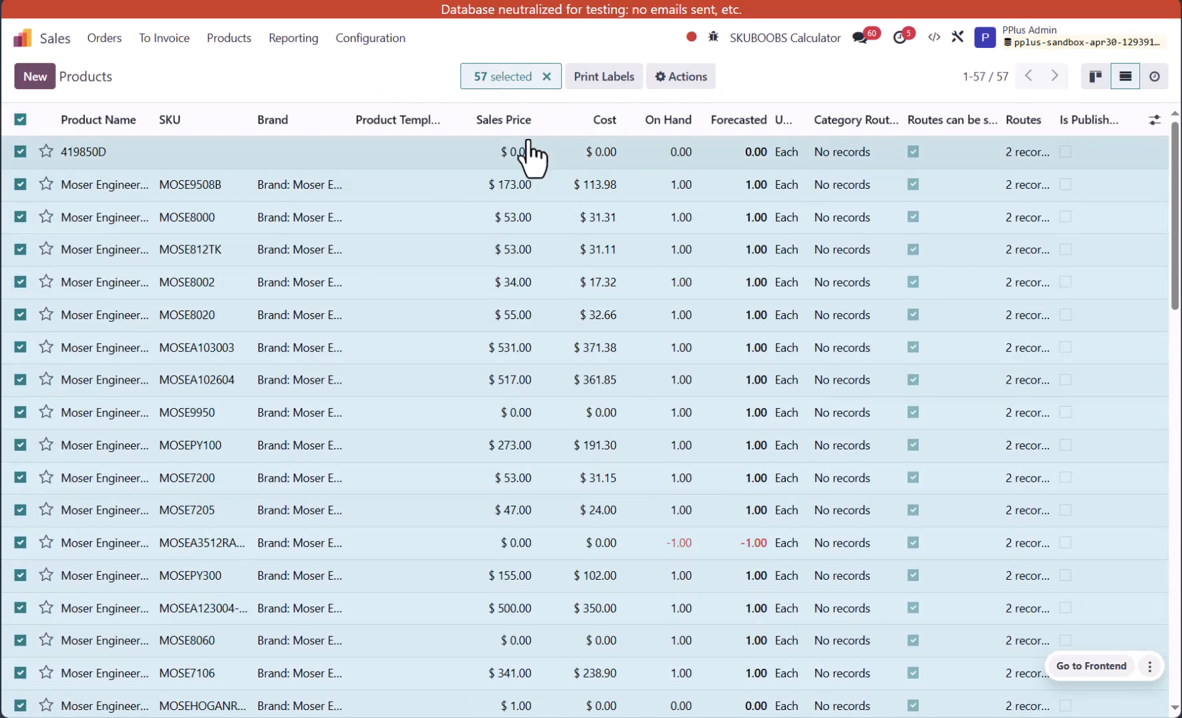
pyautogui.click(670, 82)
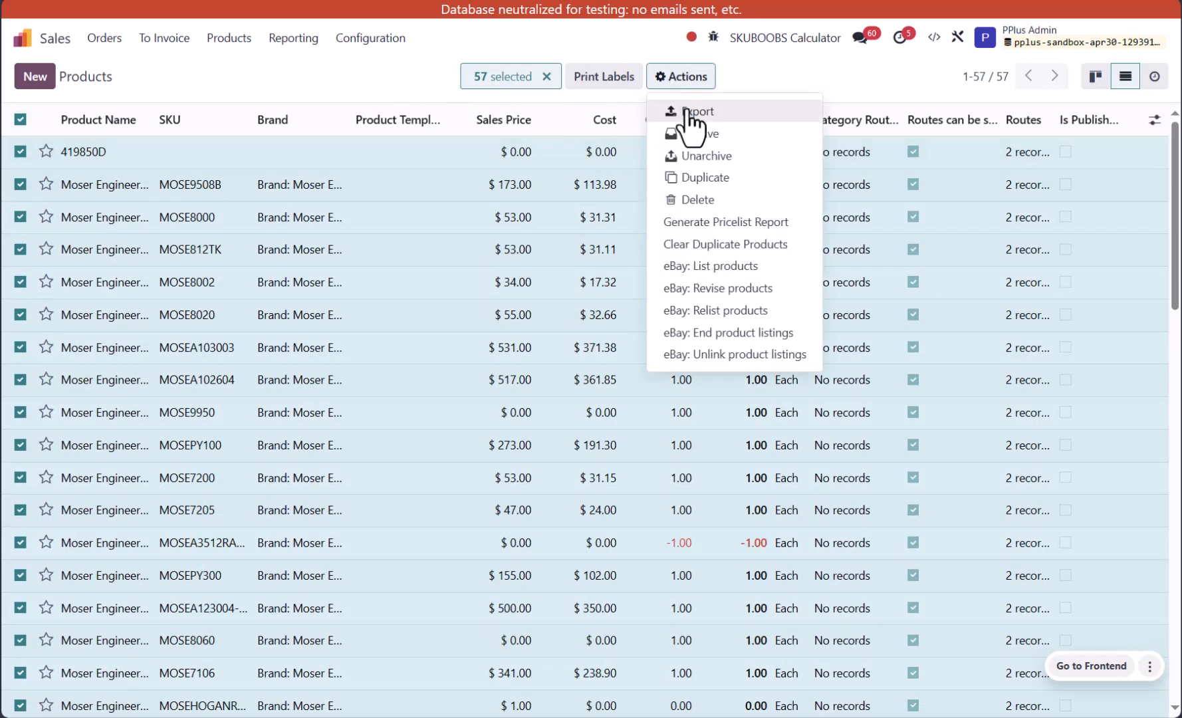
pyautogui.click(690, 114)
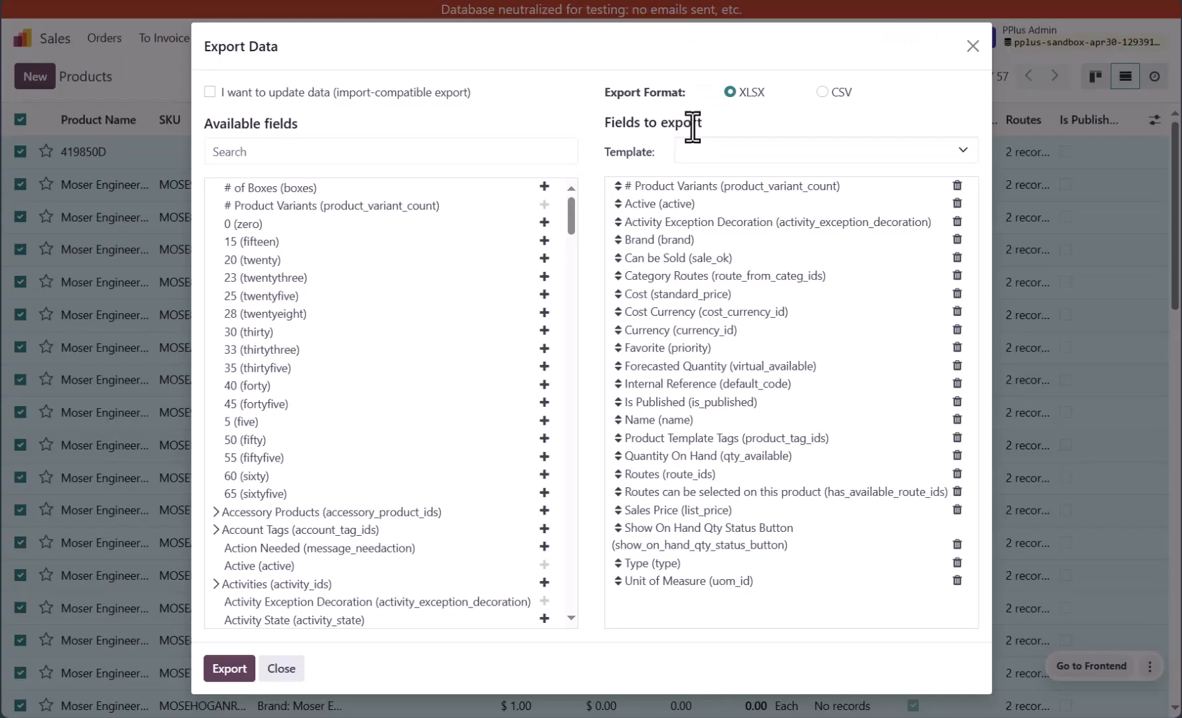
pyautogui.click(210, 92)
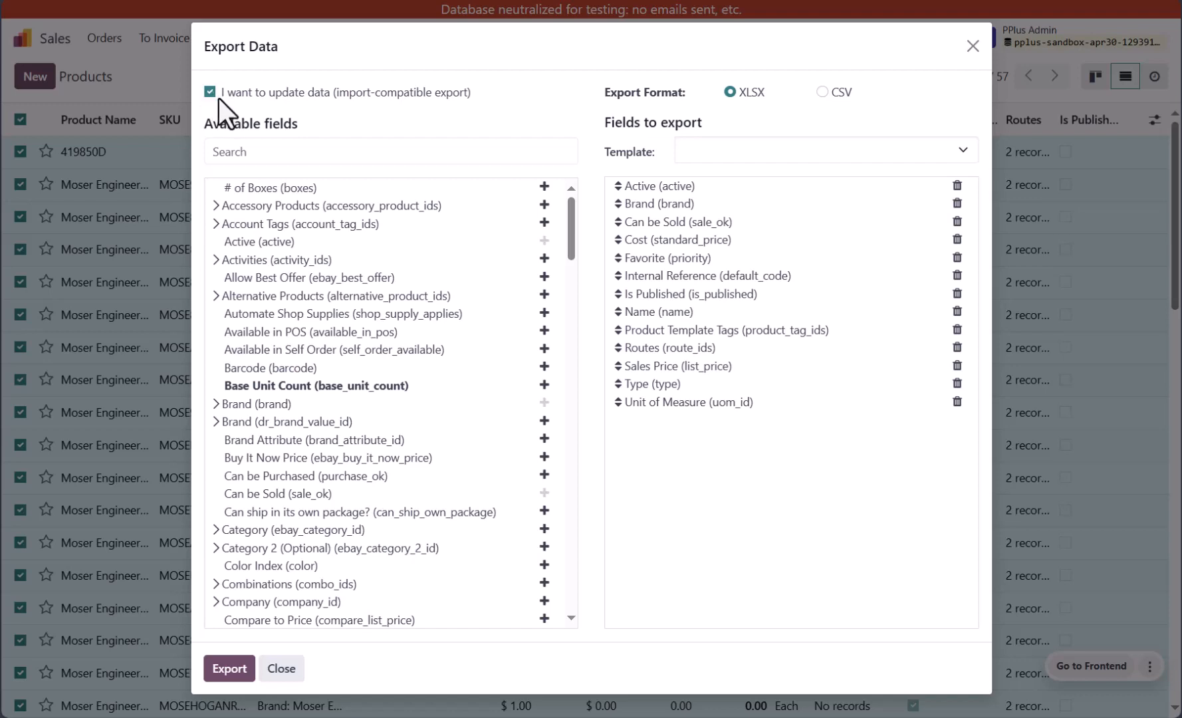
# - Remove every field from the fields to export except Internal Reference and Routes
pyautogui.click(958, 186)
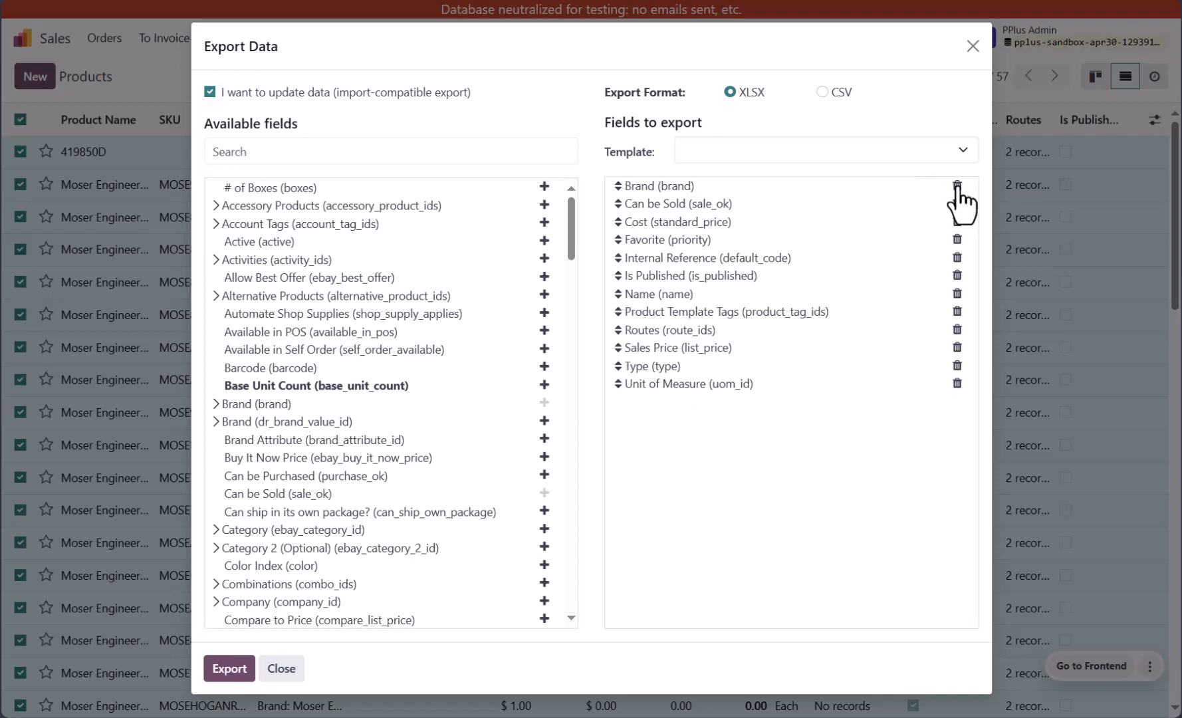
pyautogui.click(958, 186)
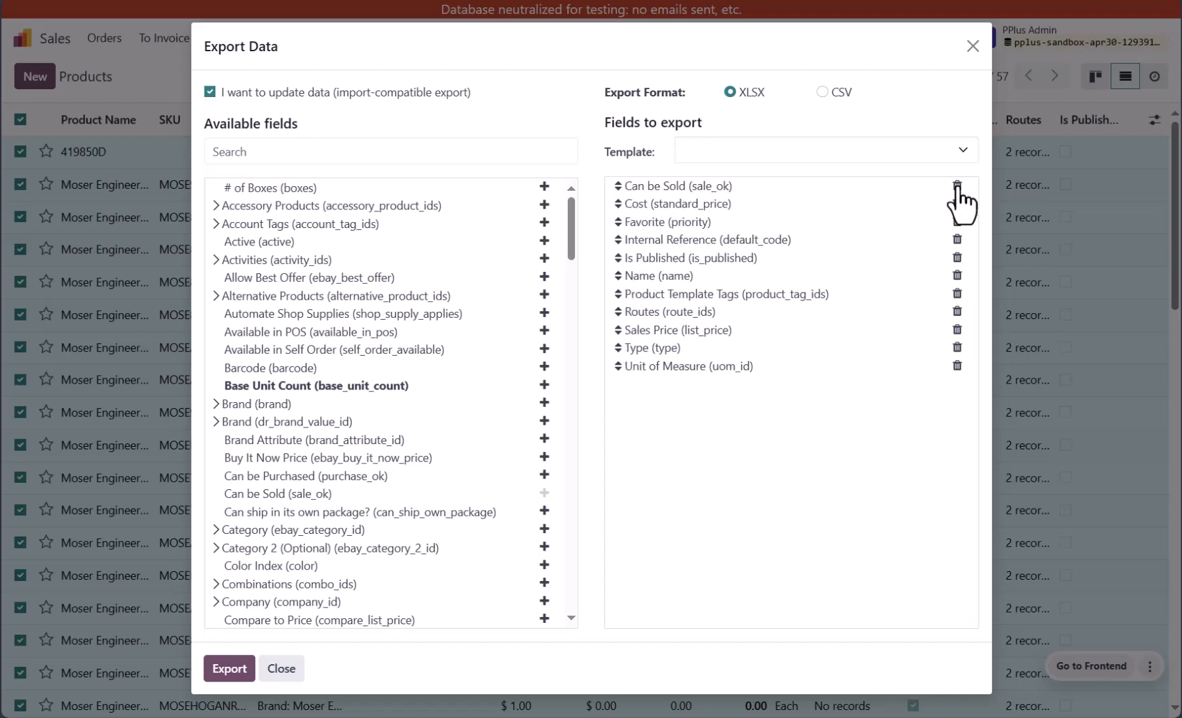
pyautogui.click(957, 186)
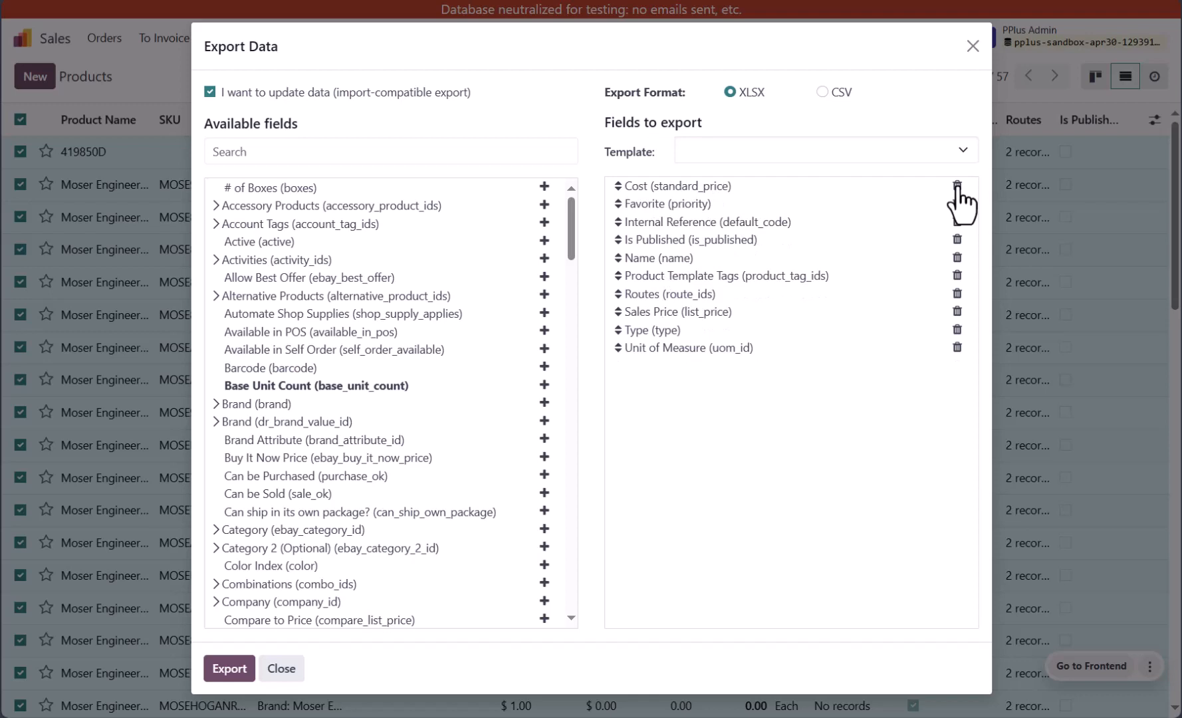
pyautogui.click(958, 186)
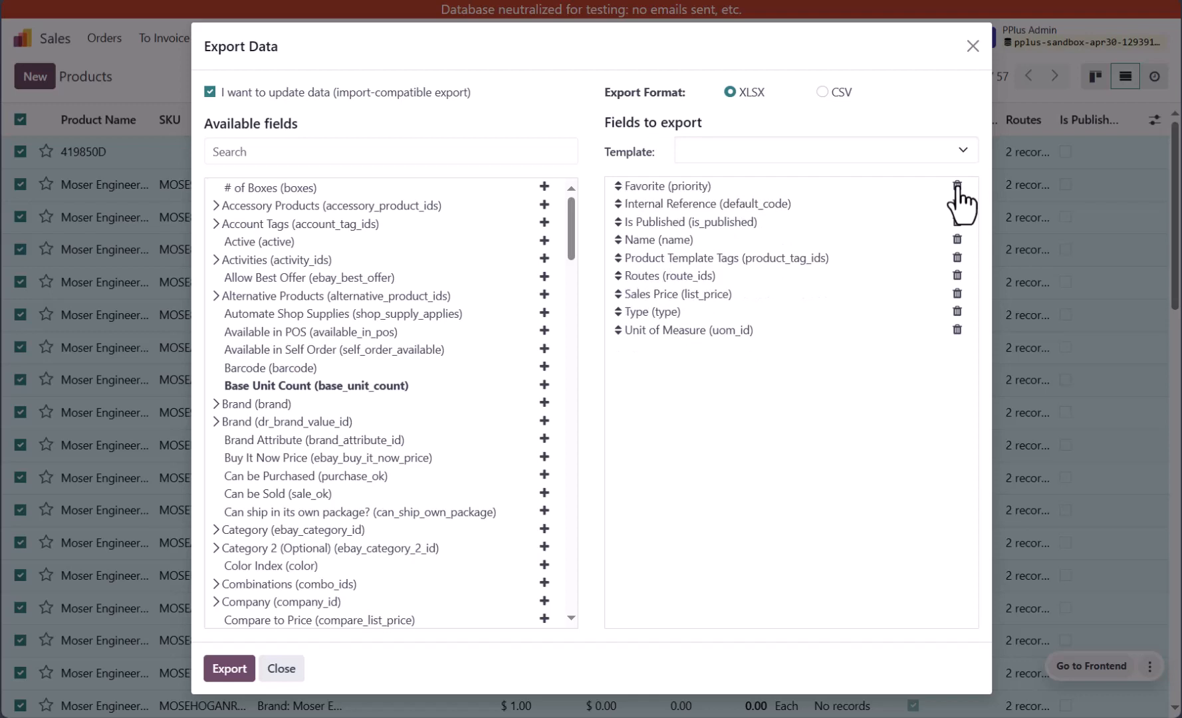
pyautogui.click(957, 186)
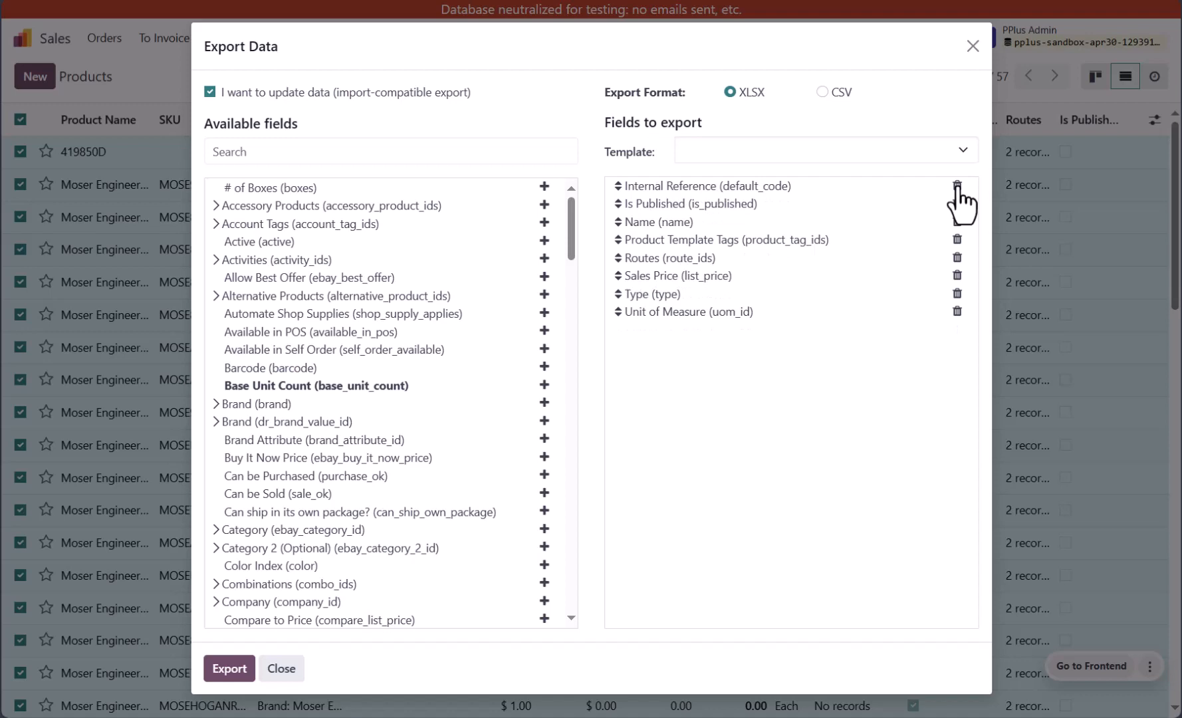
pyautogui.click(957, 204)
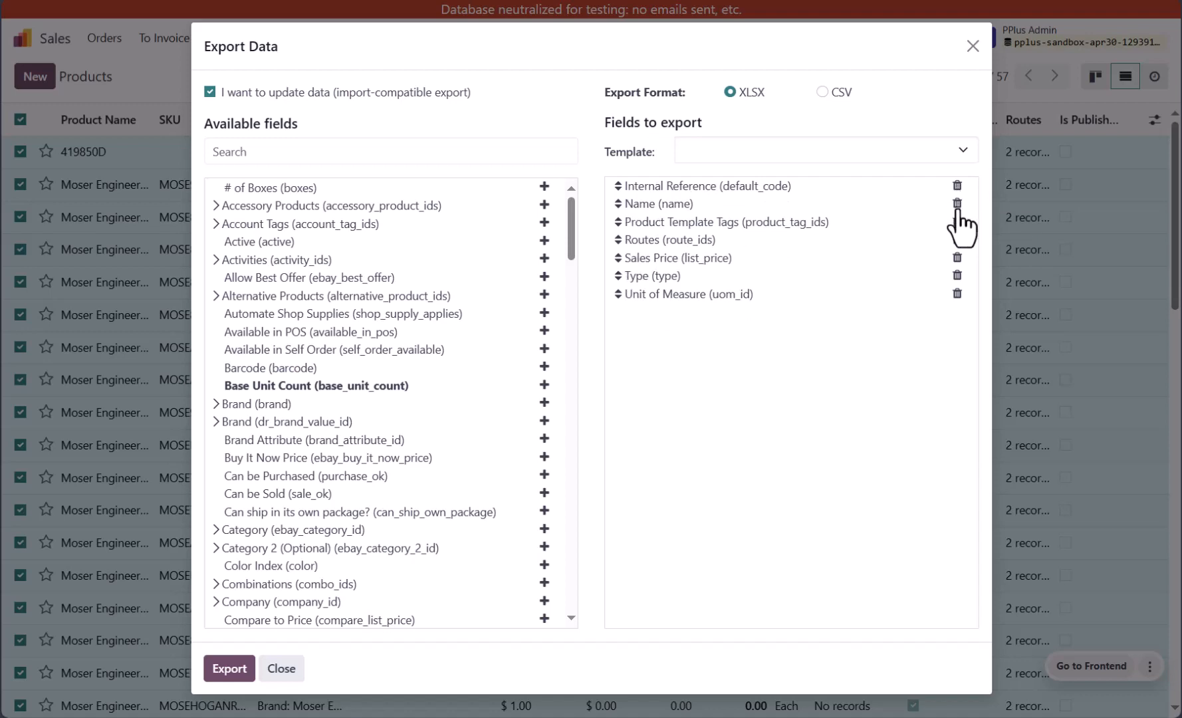
pyautogui.click(957, 204)
pyautogui.click(957, 206)
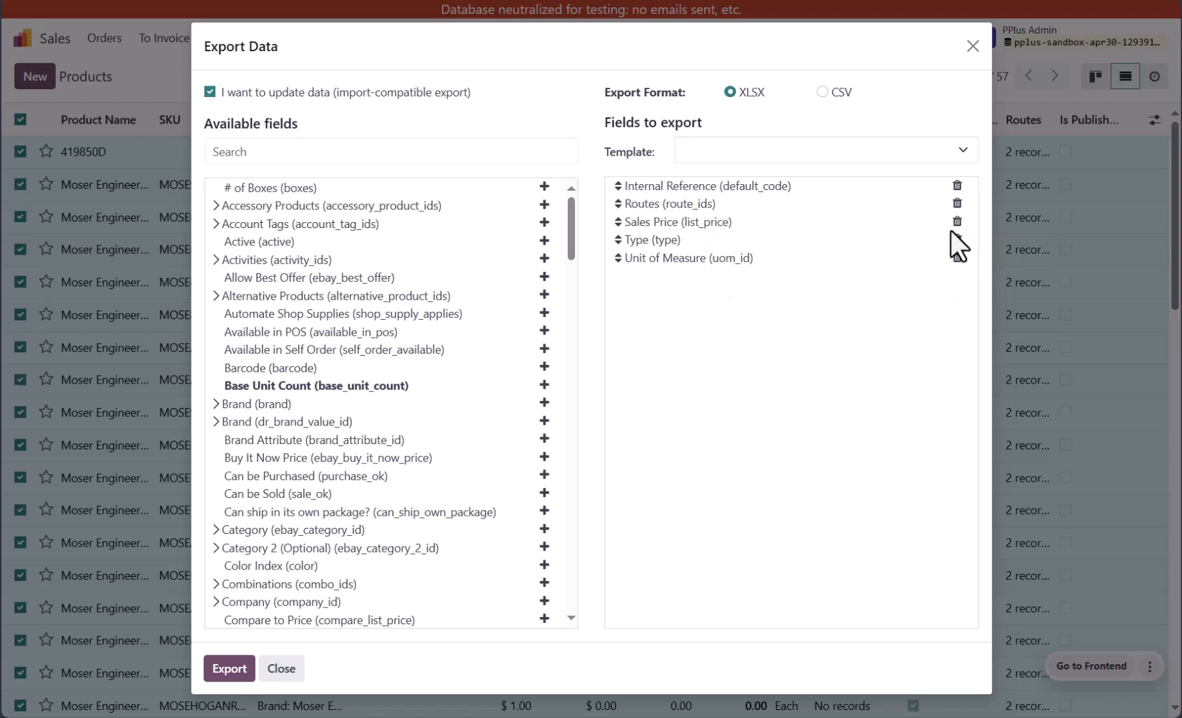
pyautogui.click(957, 226)
pyautogui.click(958, 222)
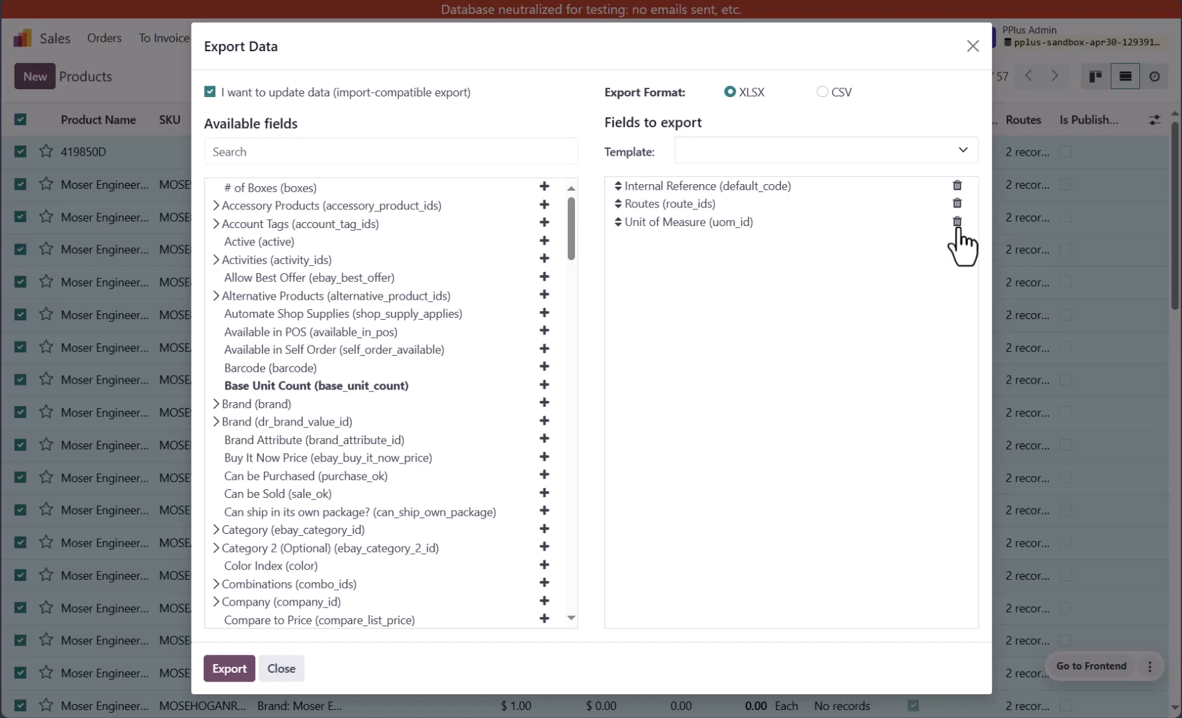
pyautogui.click(957, 224)
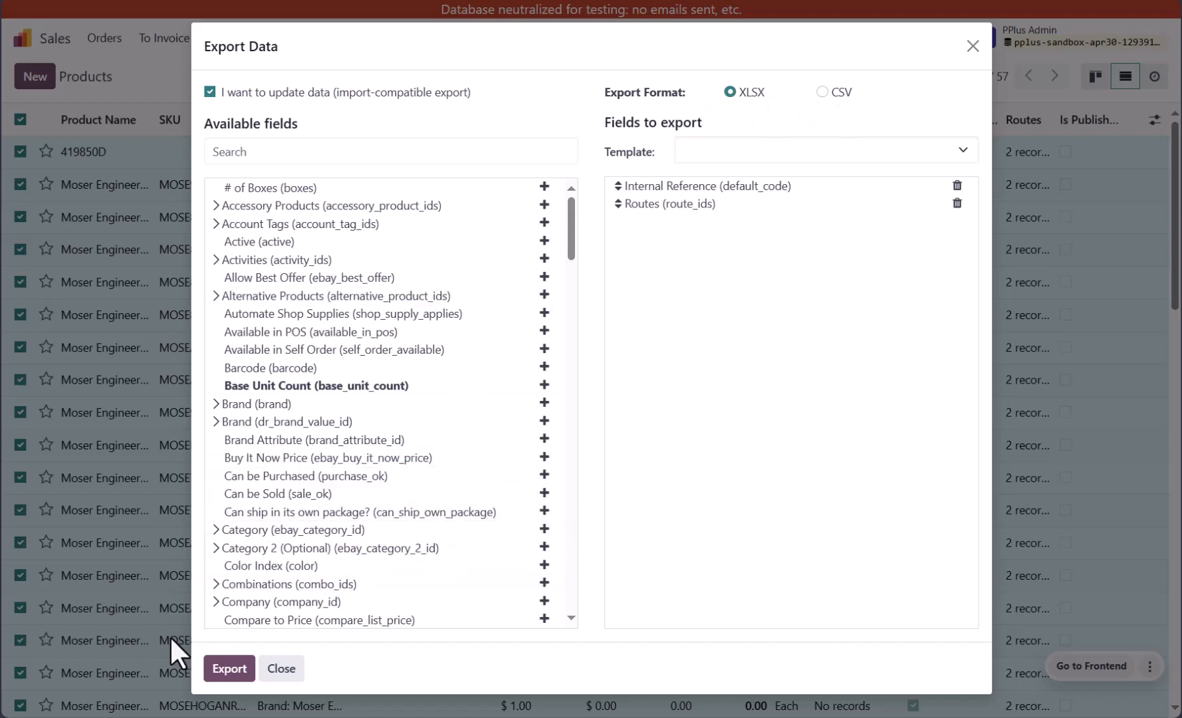
# - Export the products as XLSX, open the downloaded Product (product.template) (79).xlsx in Excel and enable editing
pyautogui.click(216, 671)
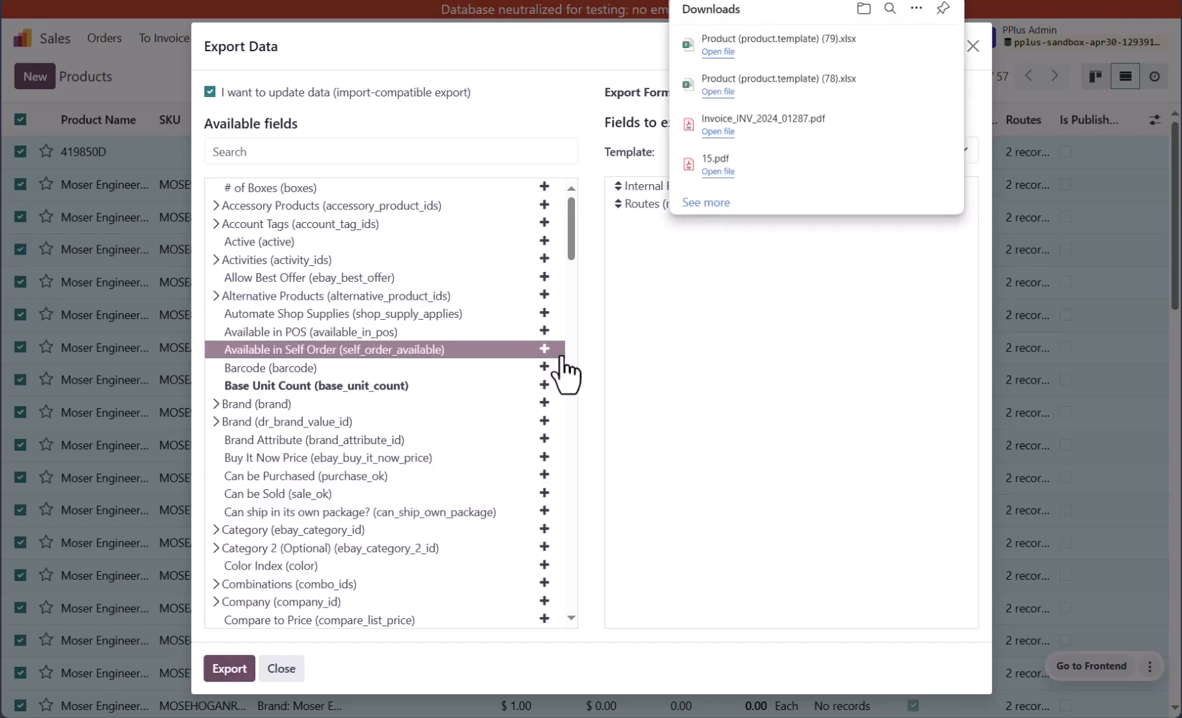
pyautogui.click(718, 51)
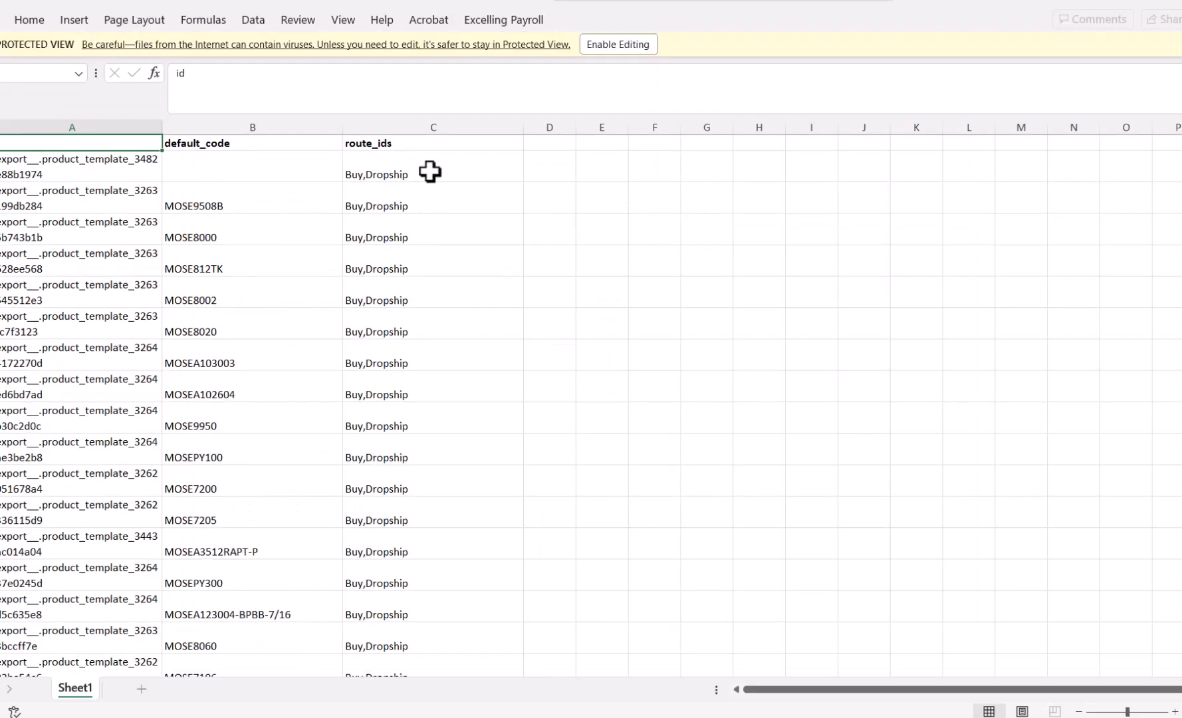
pyautogui.click(638, 44)
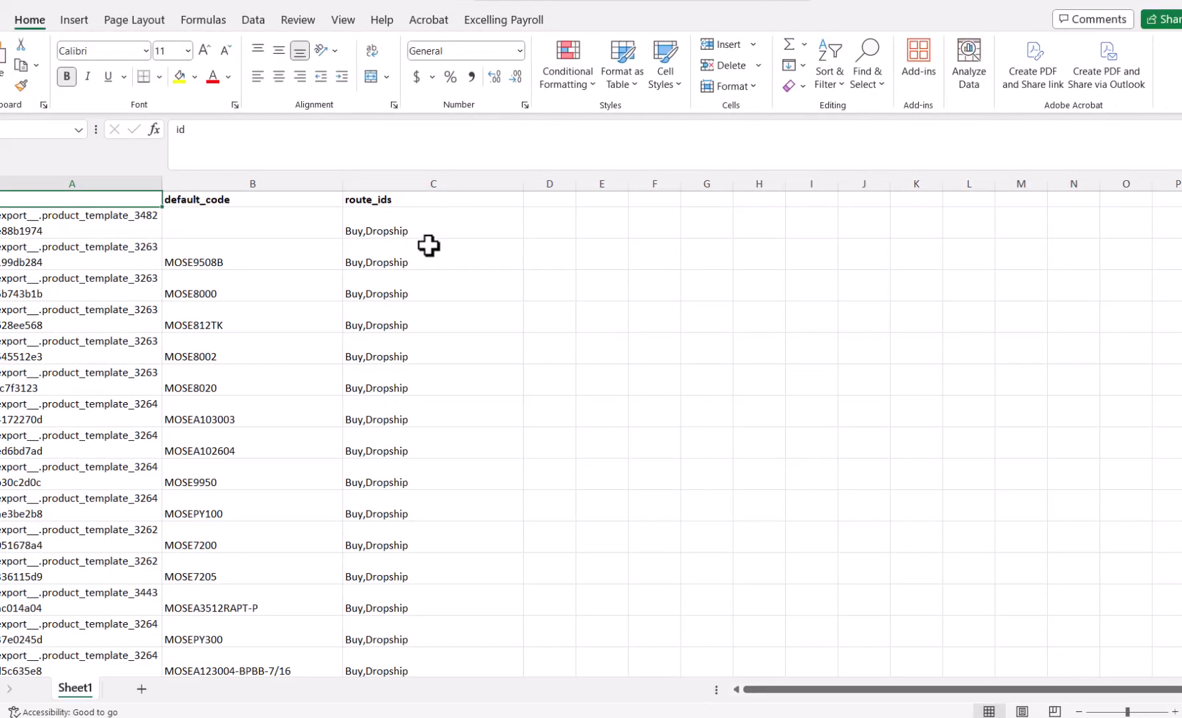
# - Change the first product's route_ids value to Buy and fill it down the column for all exported products
pyautogui.click(430, 235)
pyautogui.doubleClick(430, 232)
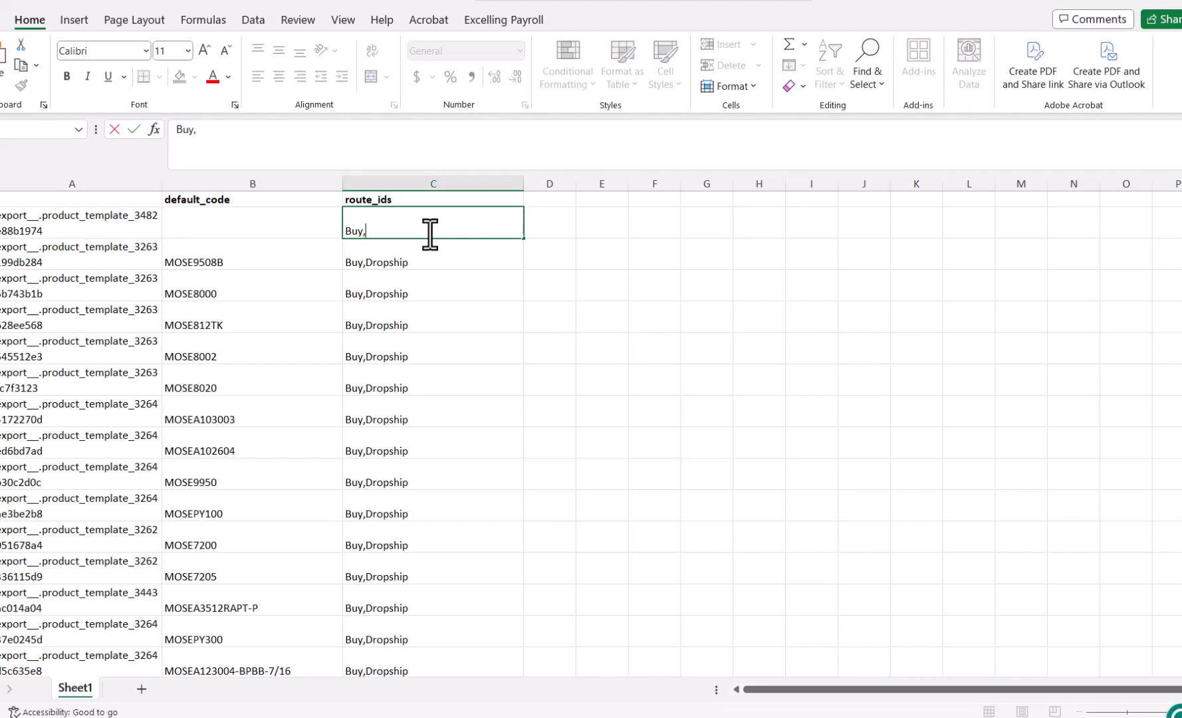
pyautogui.press('Return')
pyautogui.click(443, 230)
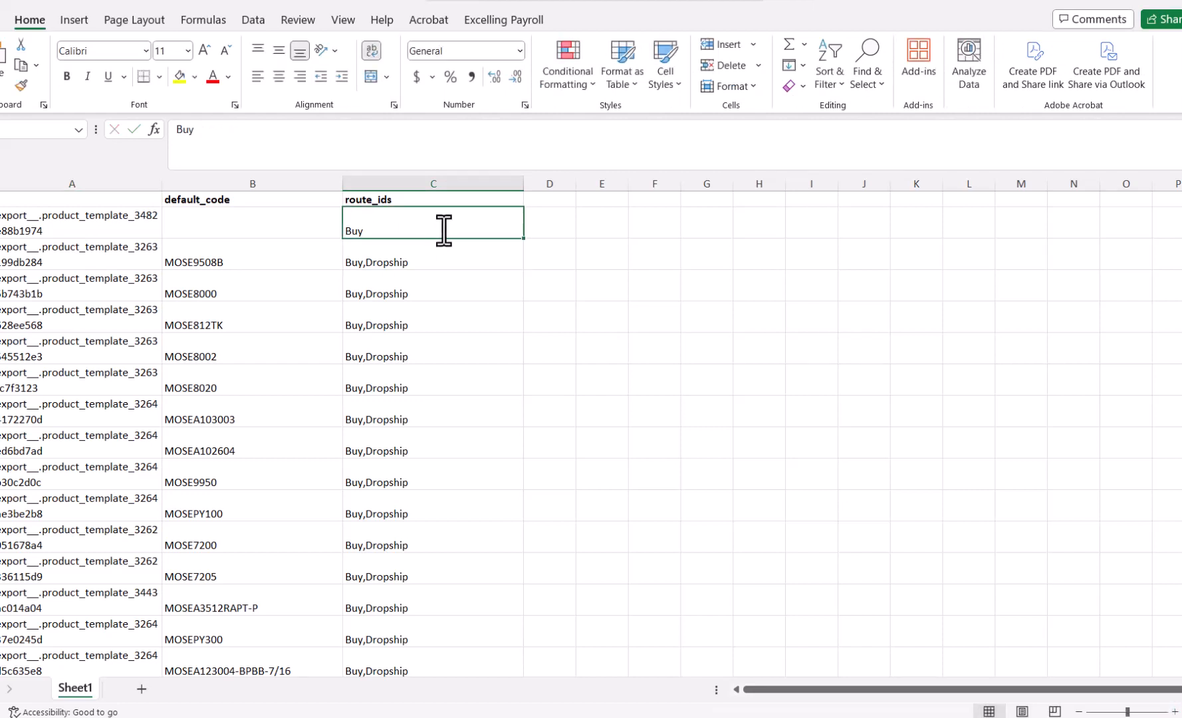
pyautogui.doubleClick(523, 240)
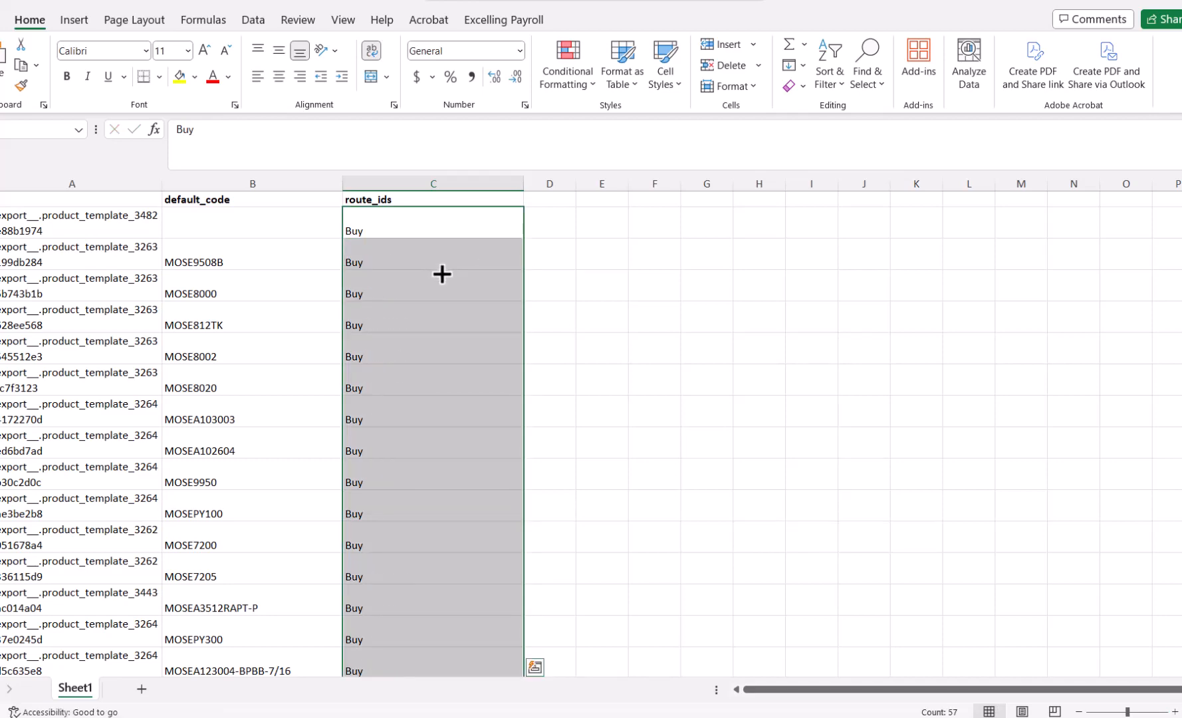
# - Check the filled route_ids column from its first to its last product row
pyautogui.hotkey('ctrl', 'Down')
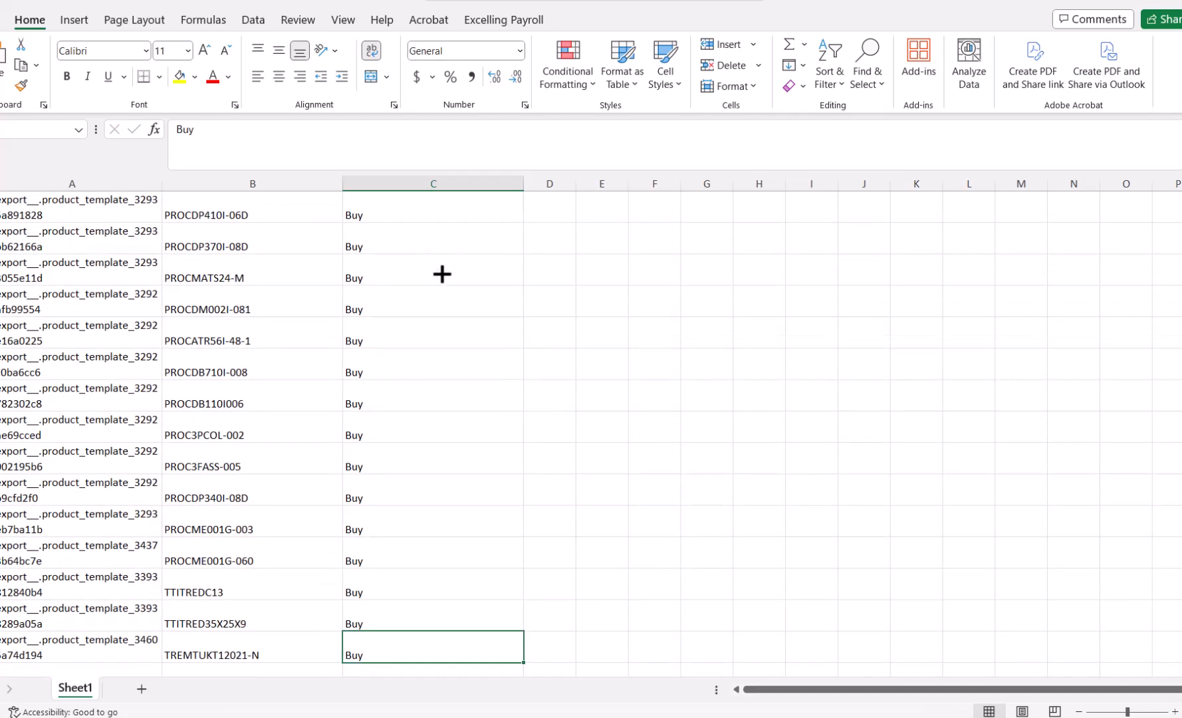
pyautogui.press('Down')
pyautogui.press('Down')
pyautogui.press('Down')
pyautogui.press('Down')
pyautogui.press('Down')
pyautogui.hotkey('ctrl', 'Up')
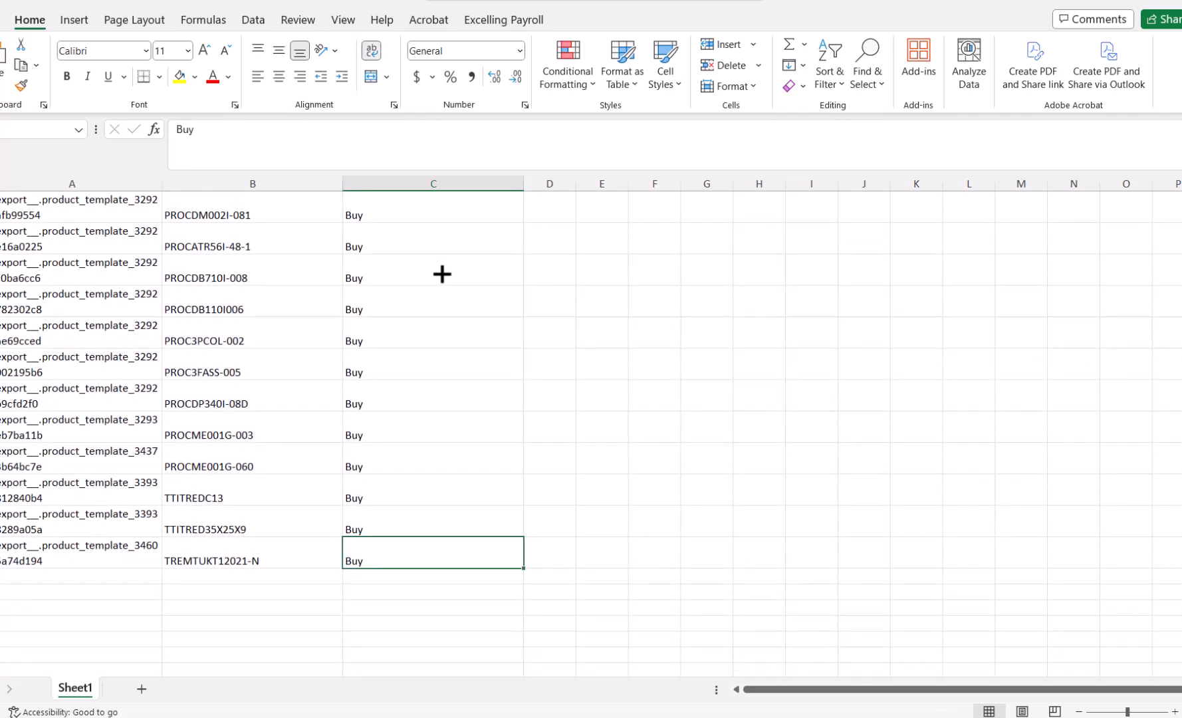
pyautogui.hotkey('ctrl', 'Up')
pyautogui.press('Down')
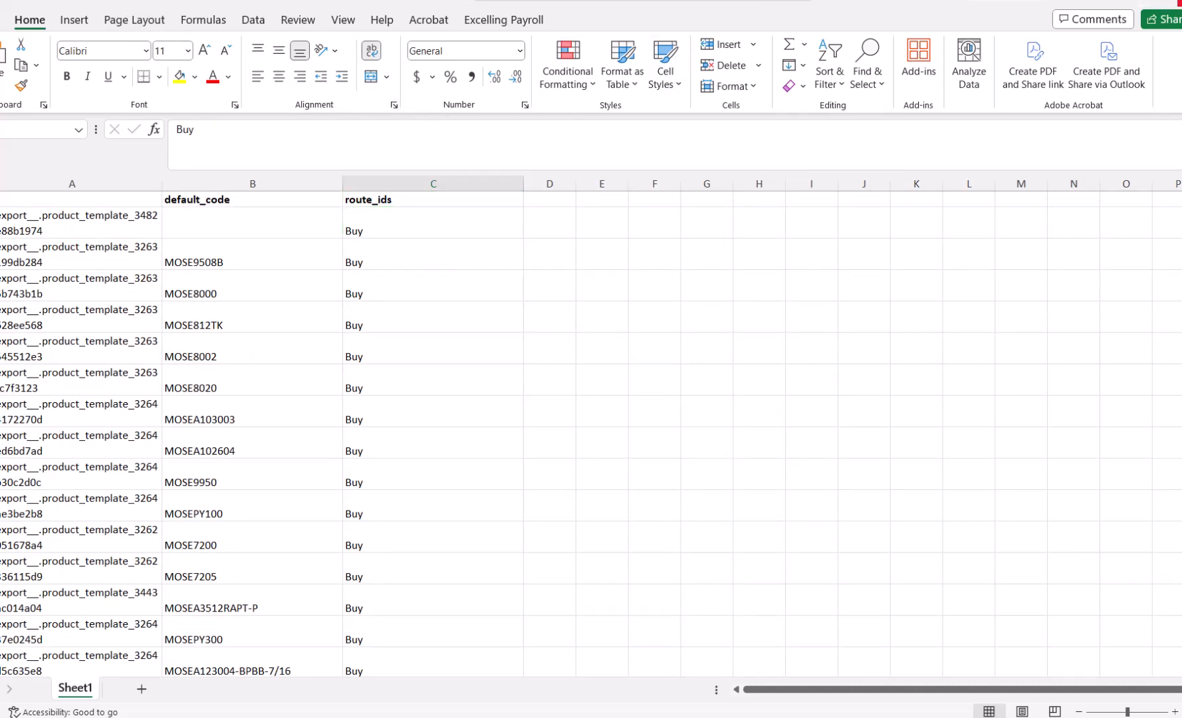
# - Switch back to Odoo, close the export dialog and deselect all products in the list
pyautogui.hotkey('alt', 'Tab')
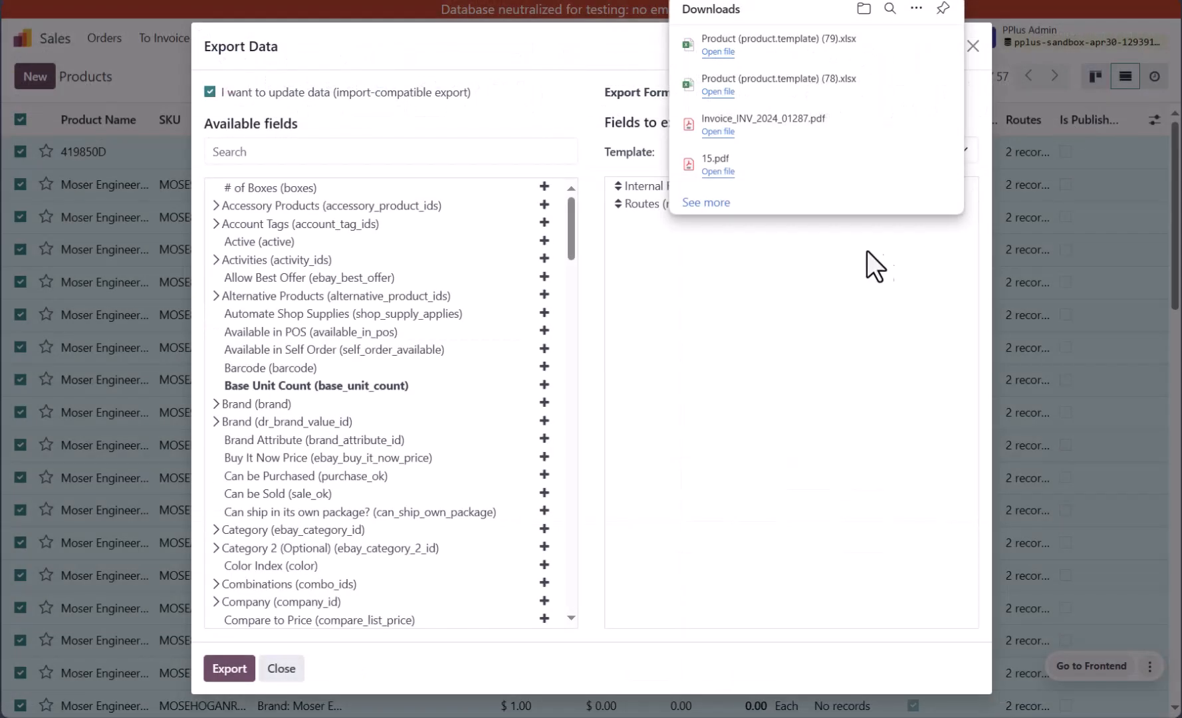
pyautogui.click(974, 47)
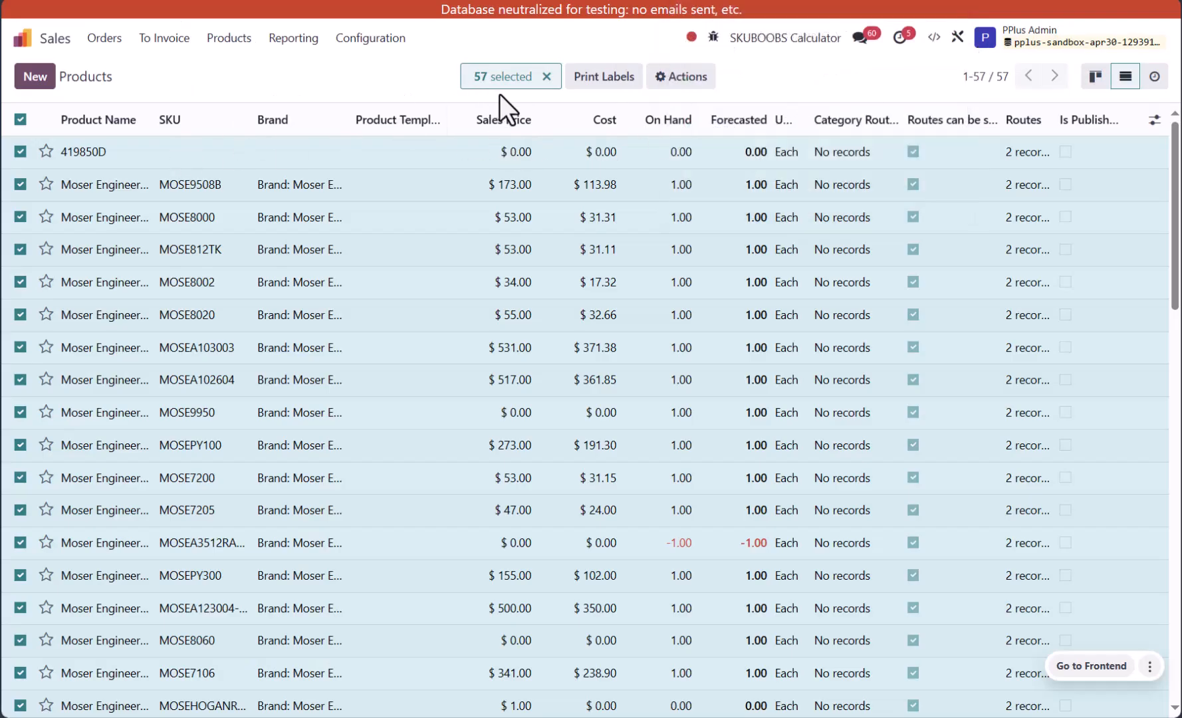
pyautogui.click(21, 119)
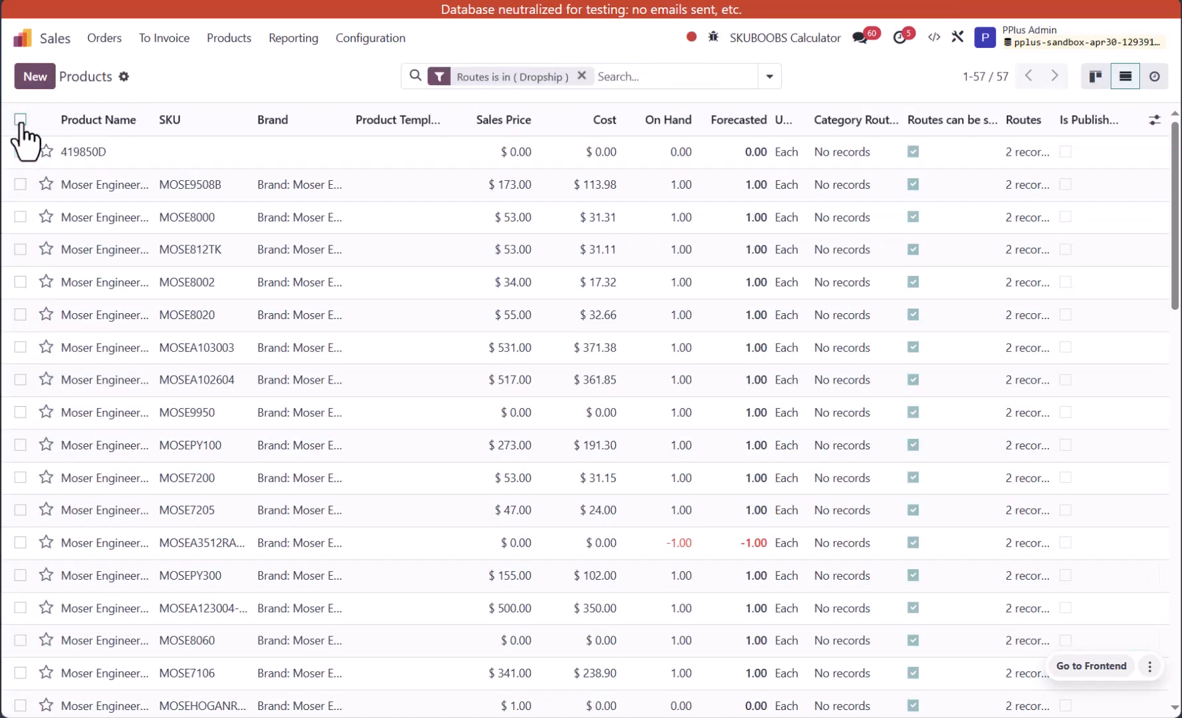
# - Start a product records import and load Product (product.template) (79).xlsx from the Downloads folder
pyautogui.click(124, 77)
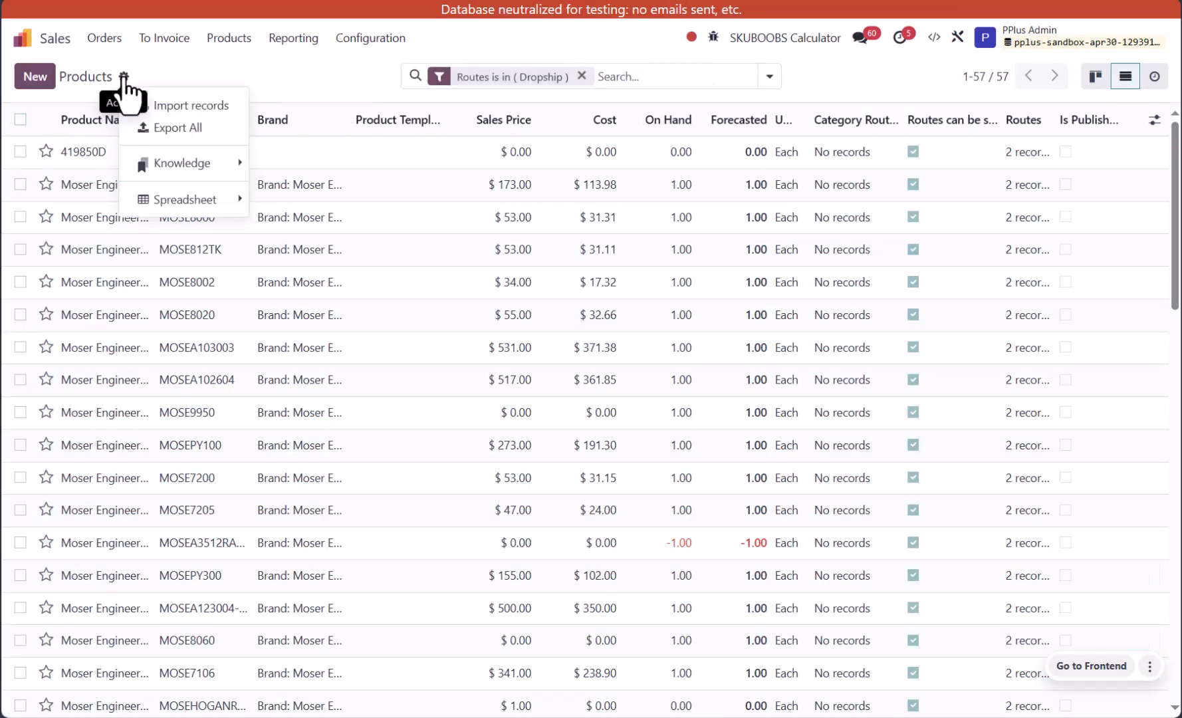
pyautogui.click(179, 107)
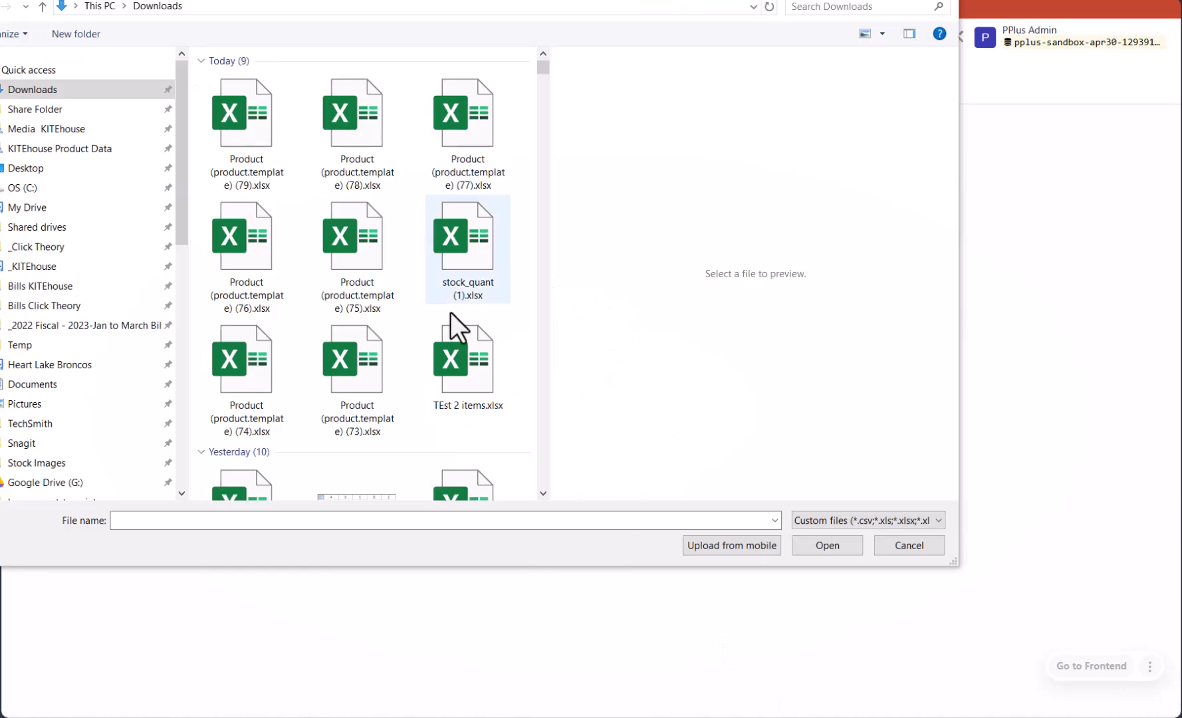
pyautogui.rightClick(249, 112)
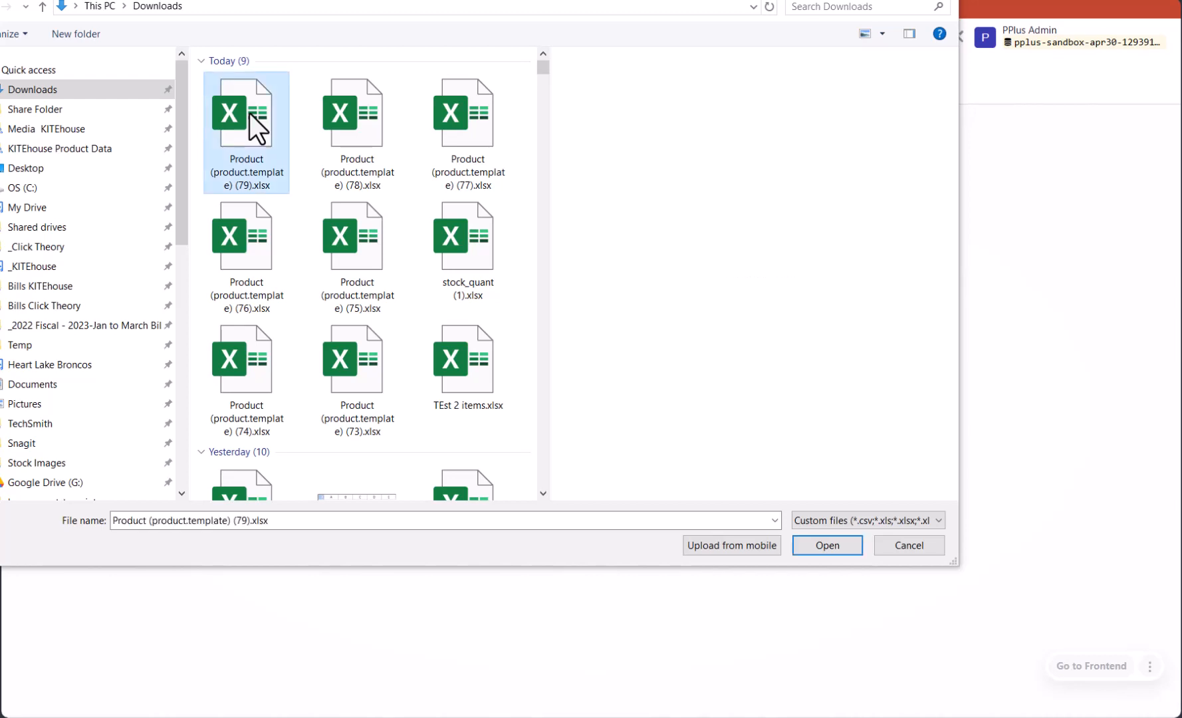
pyautogui.click(264, 128)
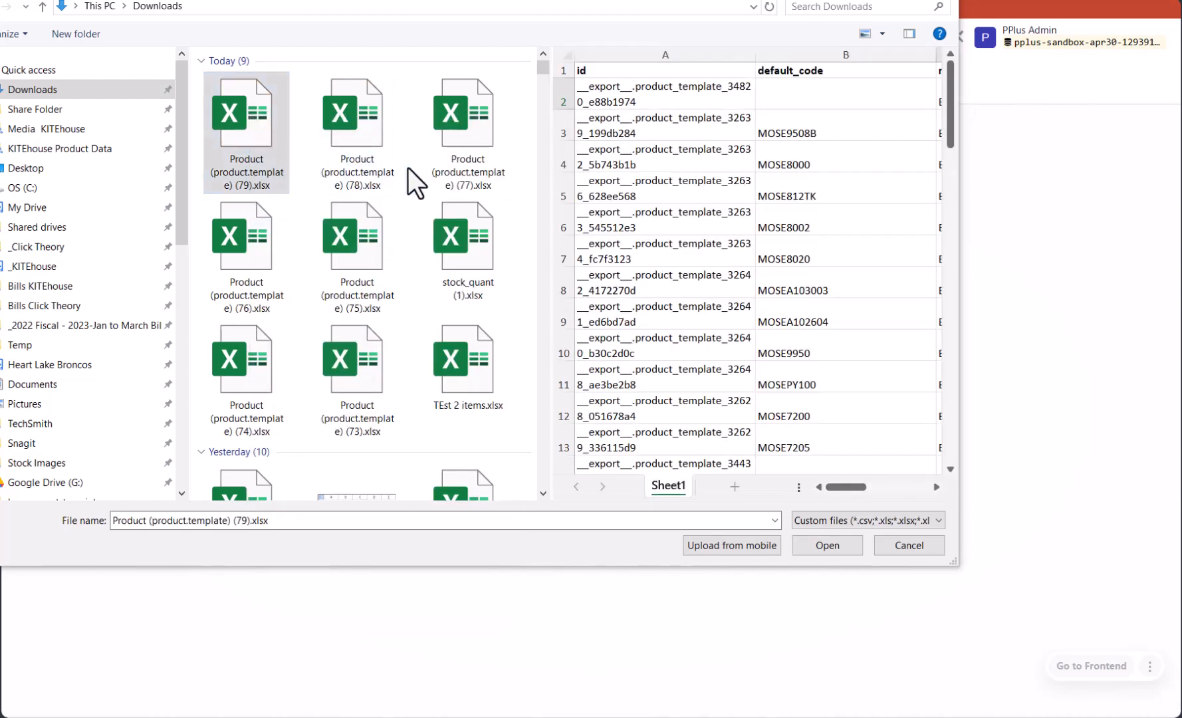
pyautogui.doubleClick(254, 146)
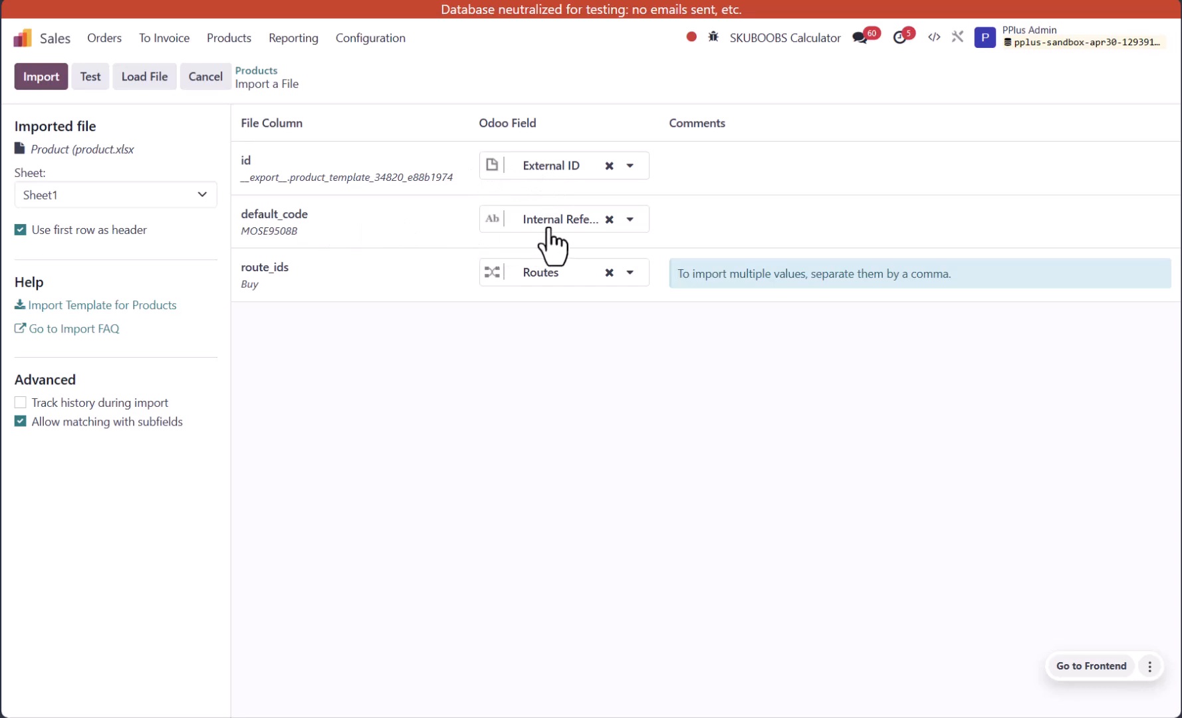
# - Clear the Odoo field mapped to the default_code column, then test and run the import
pyautogui.click(609, 219)
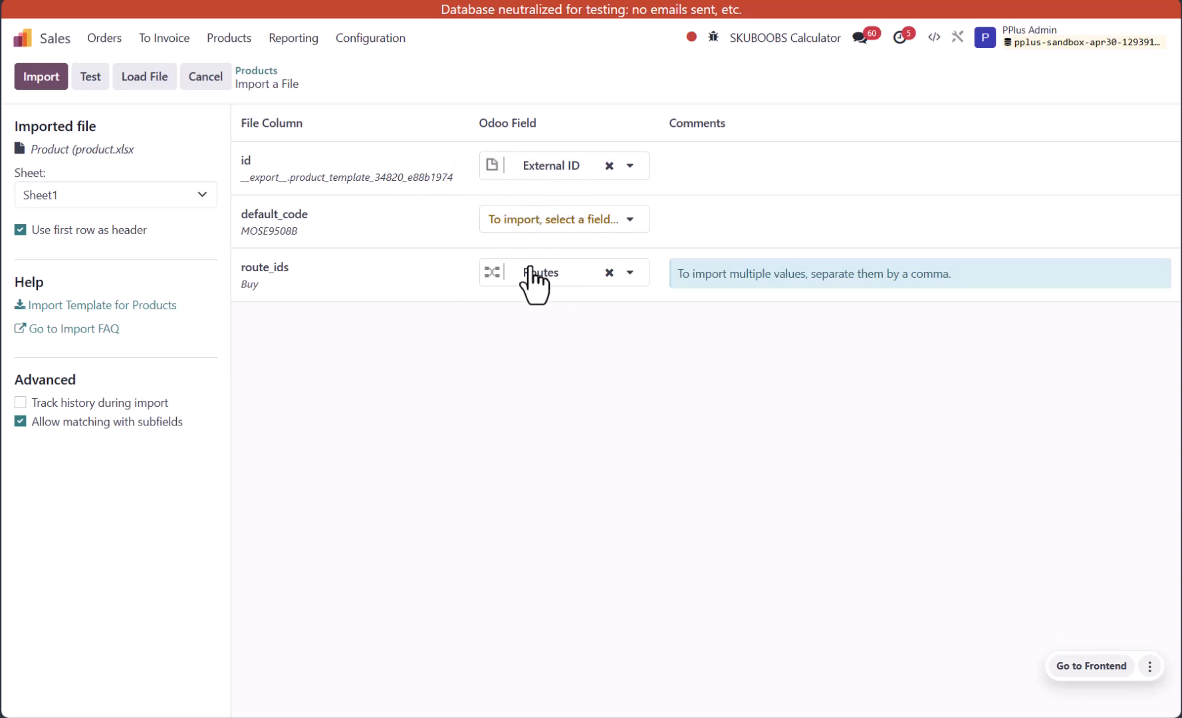
pyautogui.click(92, 78)
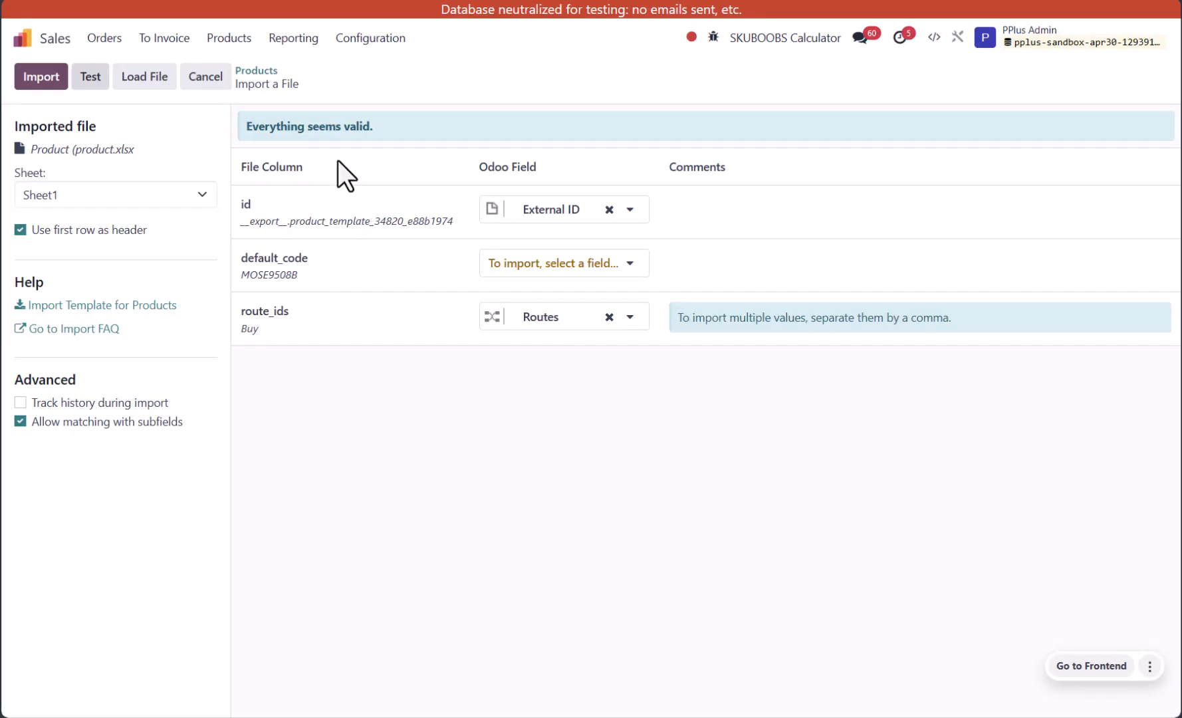
pyautogui.click(40, 78)
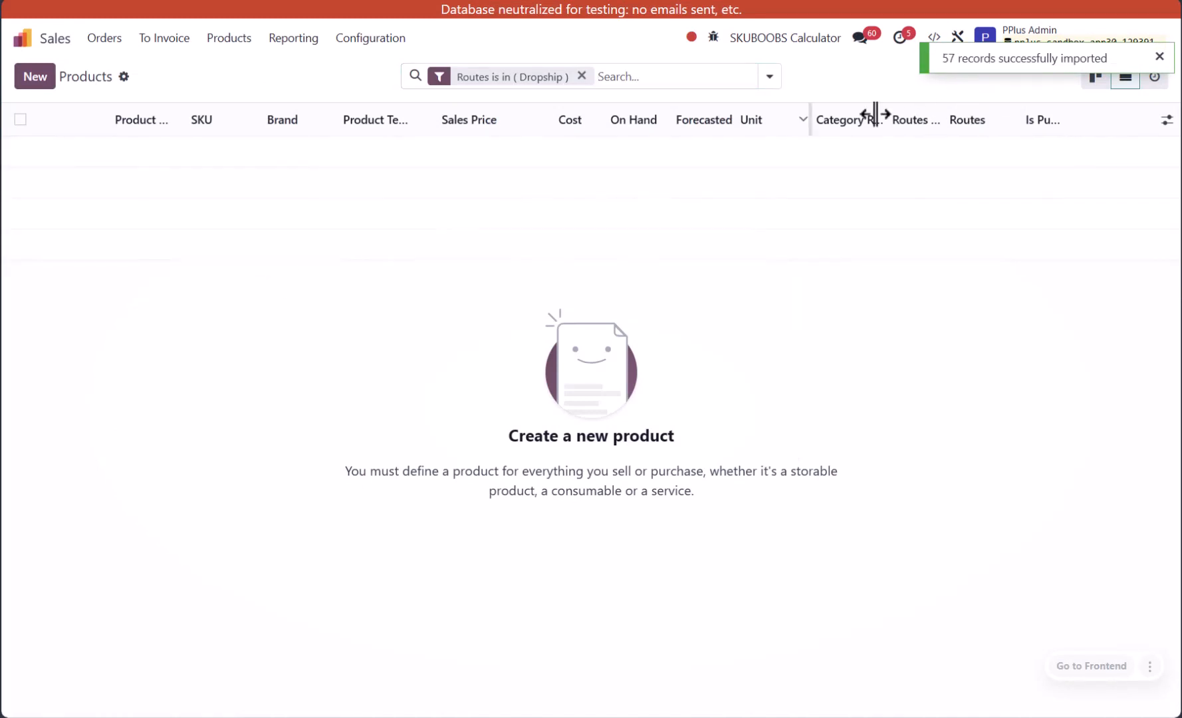
pyautogui.click(1158, 58)
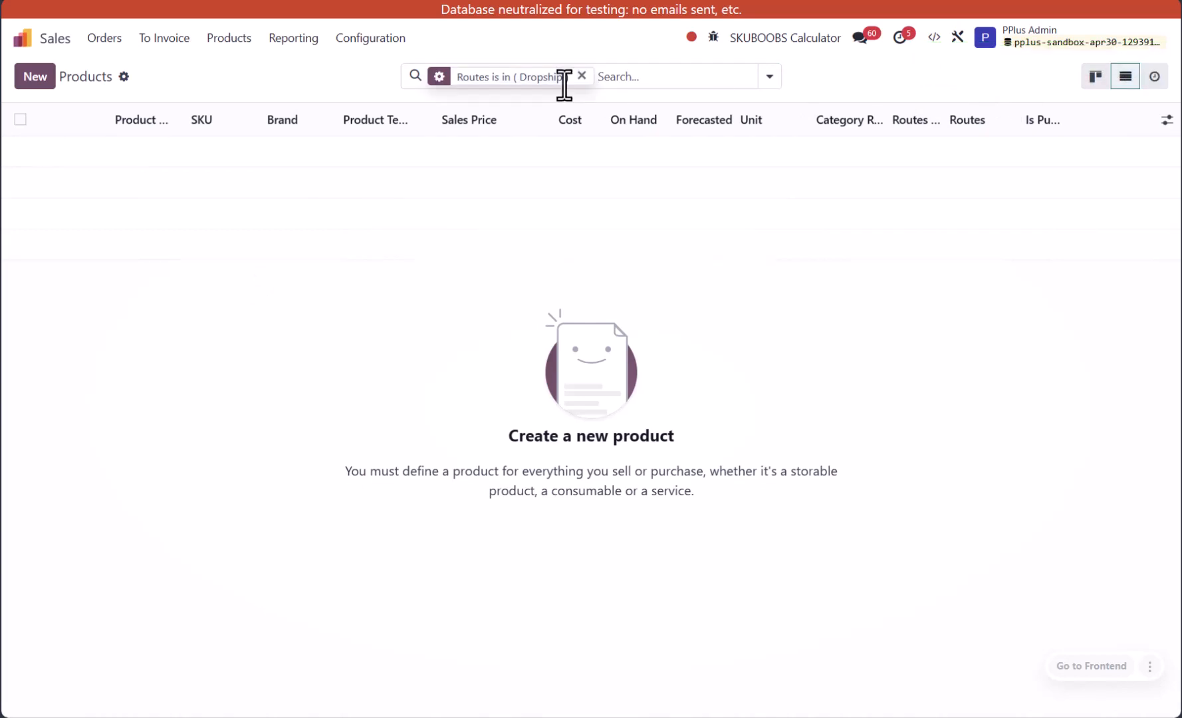
# - Replace the product list's current filter with a new custom filter where Routes is in Dropship
pyautogui.click(581, 76)
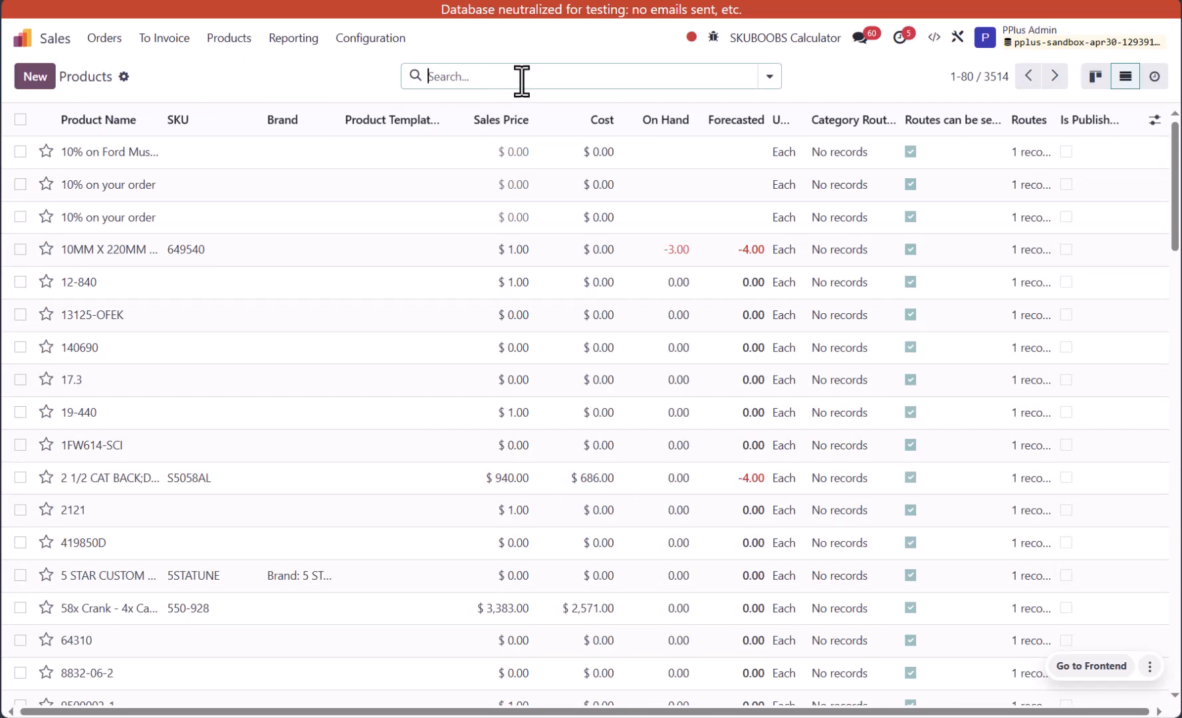
pyautogui.click(758, 75)
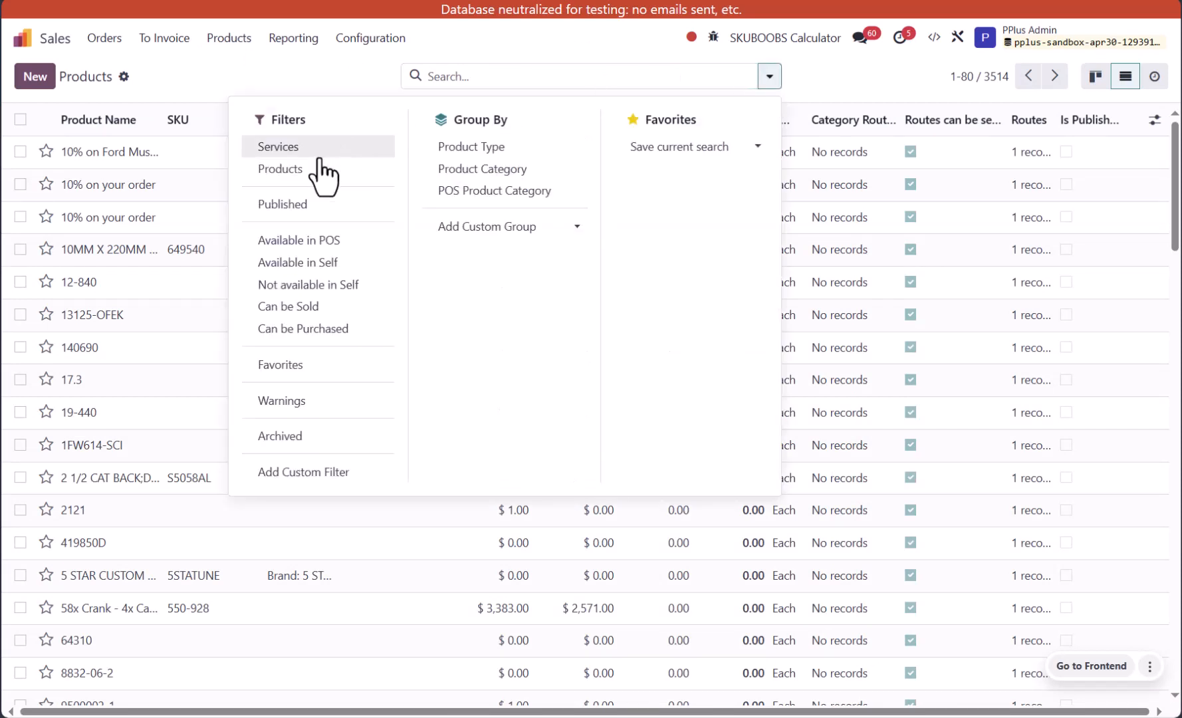
pyautogui.click(297, 474)
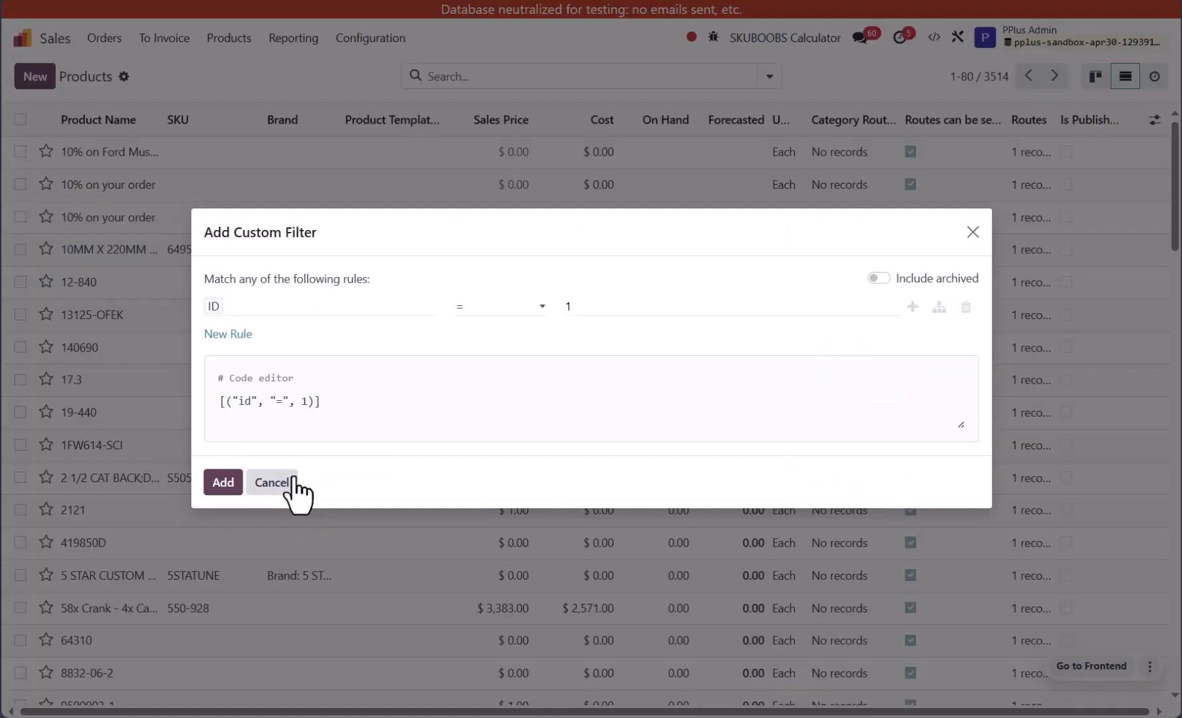
pyautogui.click(234, 312)
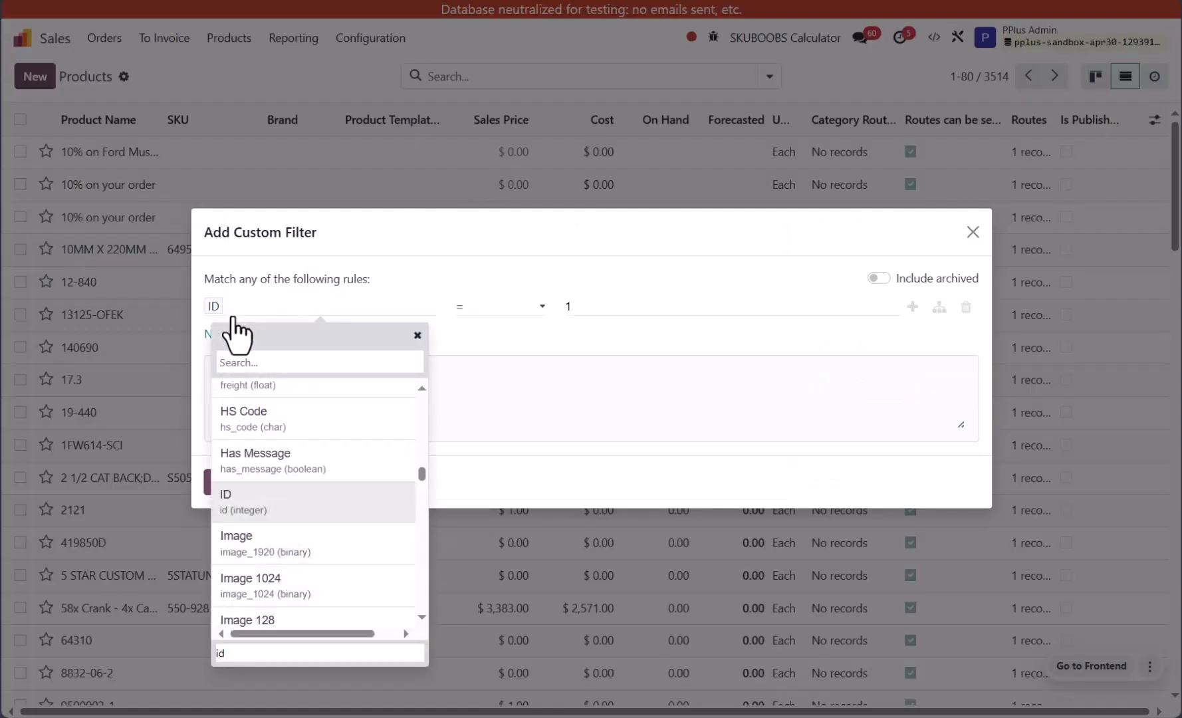
pyautogui.write('route')
pyautogui.click(262, 399)
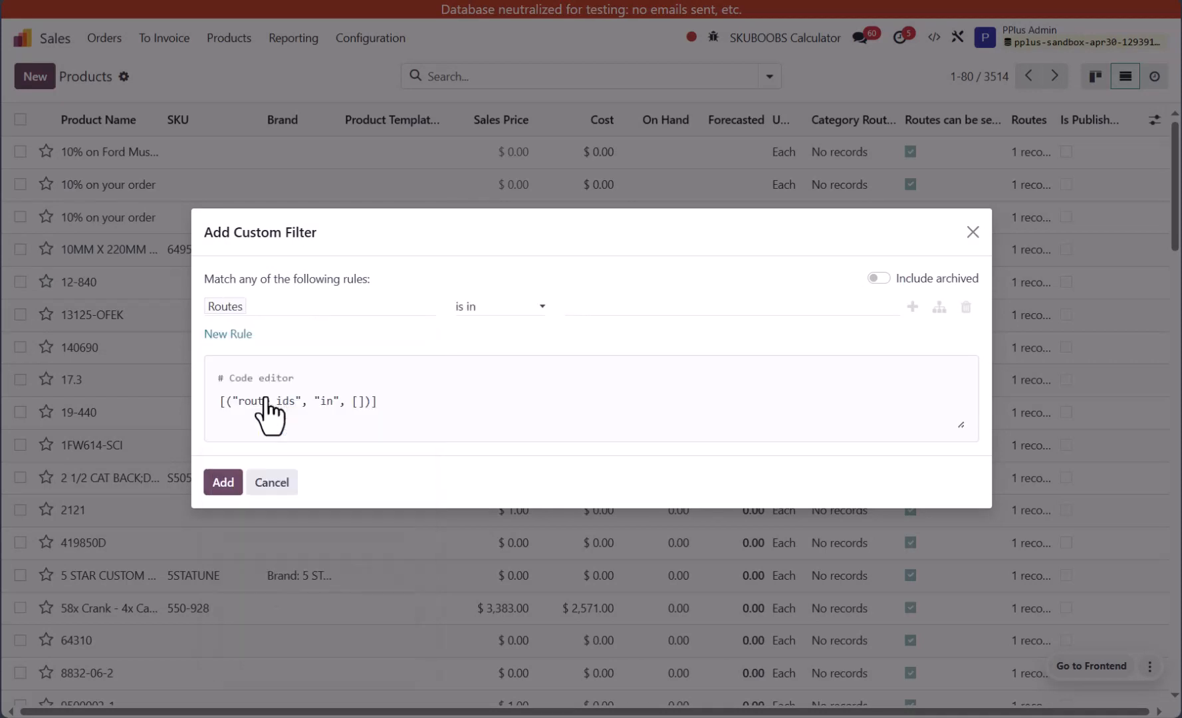
pyautogui.click(597, 304)
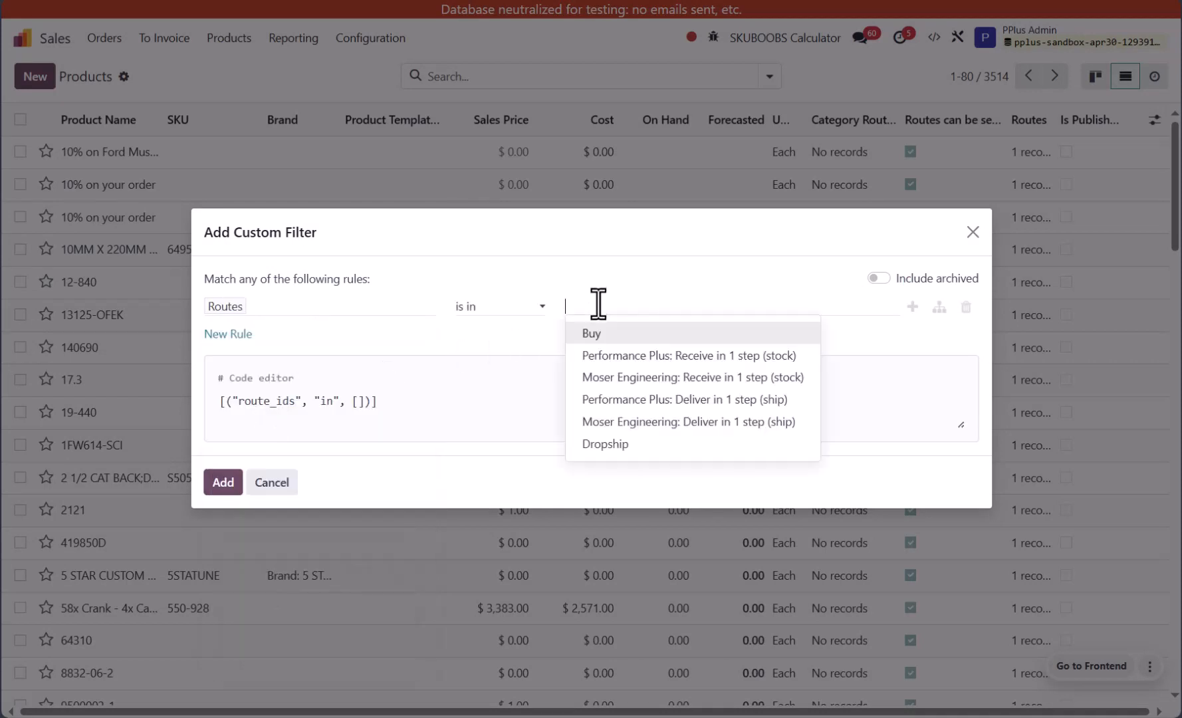
pyautogui.click(605, 443)
pyautogui.click(230, 482)
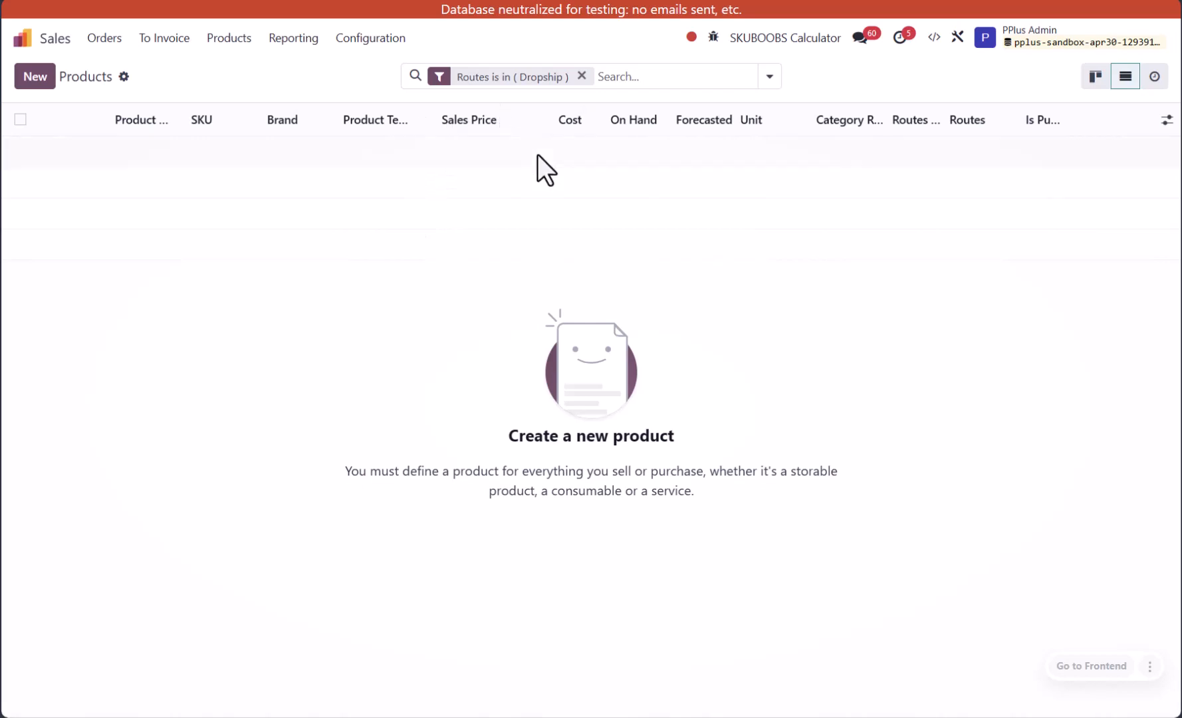
# - Open the general settings, look up the Dropshipping options by searching for "drop", and clear the search
pyautogui.click(23, 38)
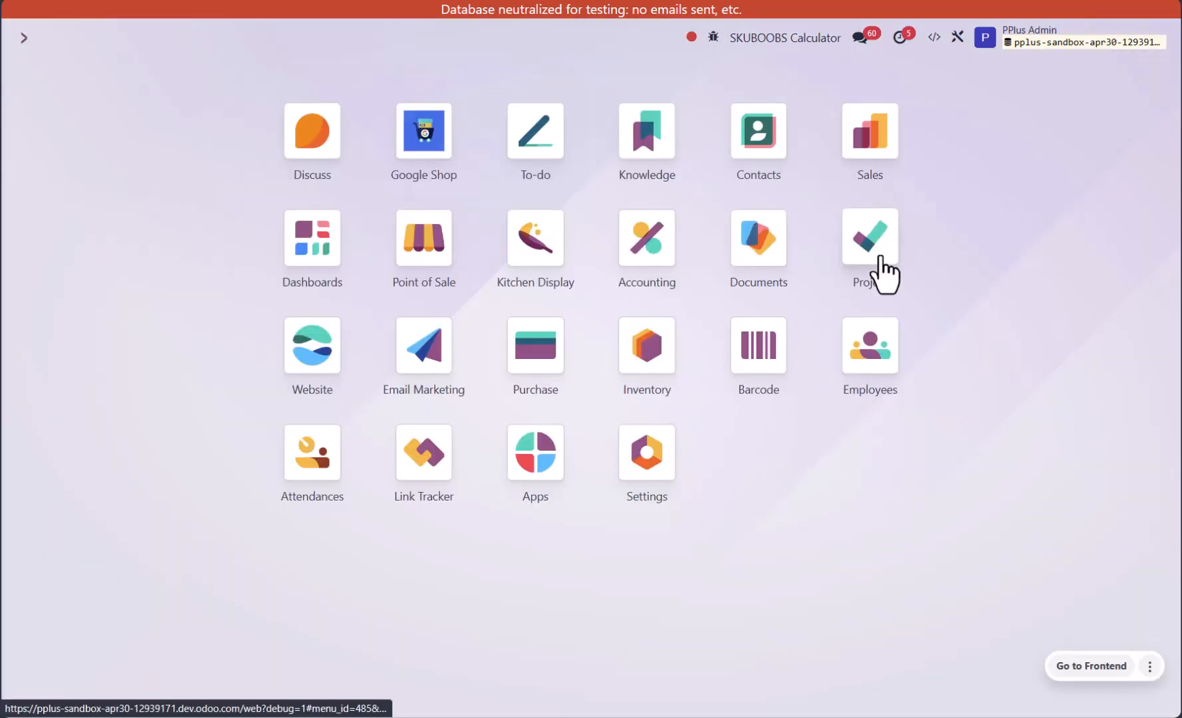
pyautogui.click(648, 456)
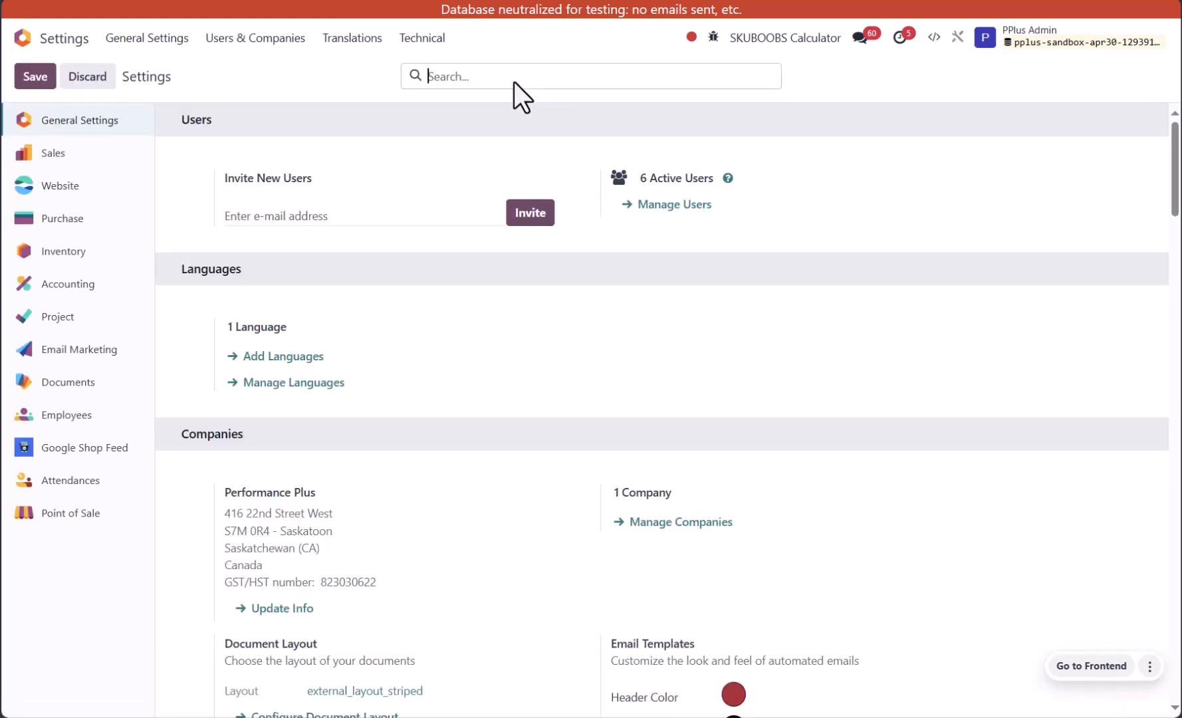
pyautogui.write('drop')
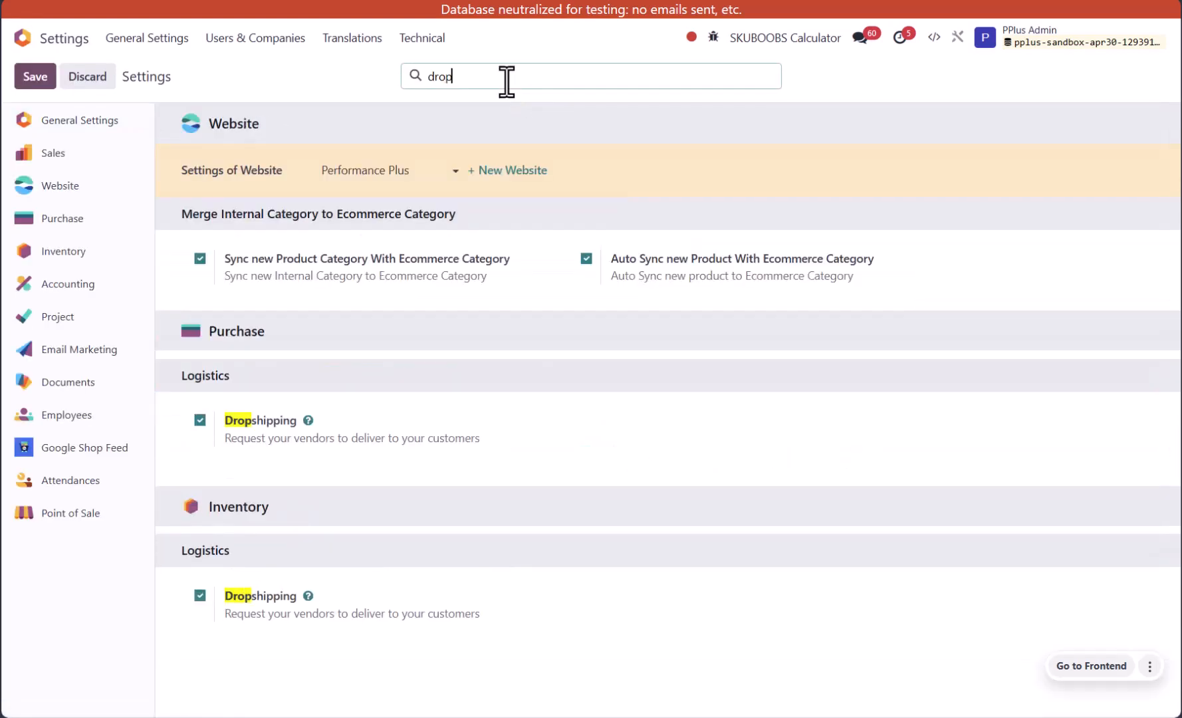
pyautogui.moveTo(201, 424)
pyautogui.press('BackSpace')
pyautogui.press('BackSpace')
pyautogui.press('BackSpace')
pyautogui.press('BackSpace')
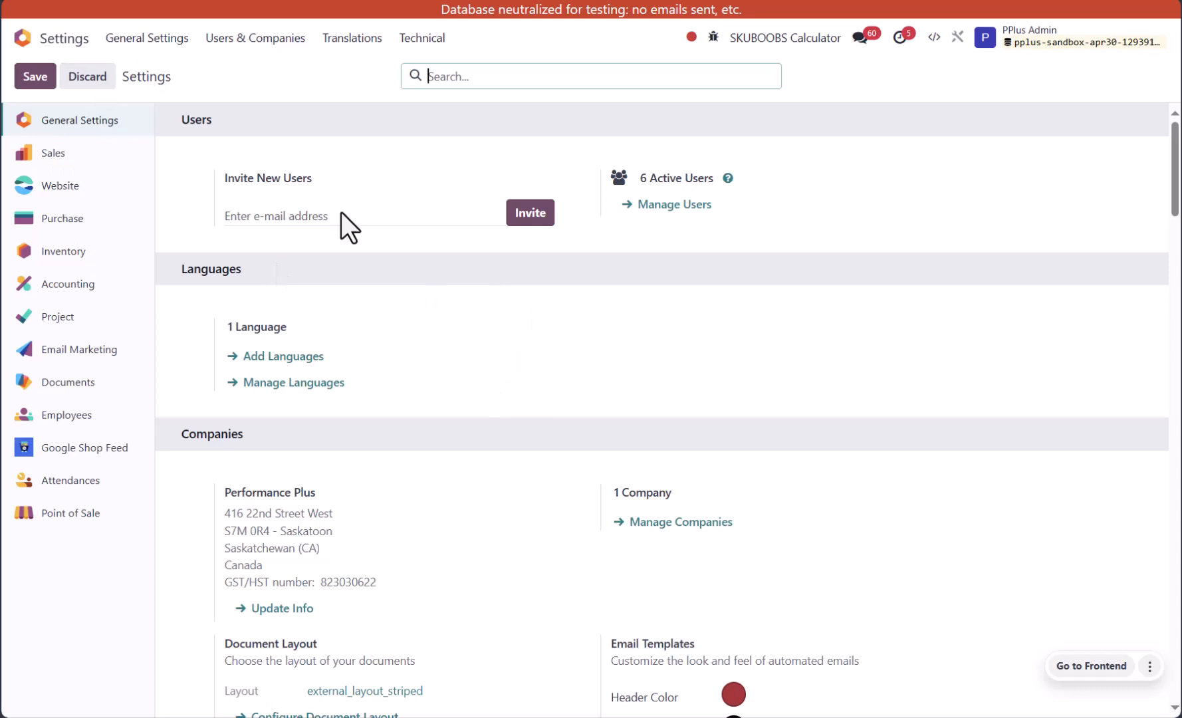
# - Return to the Sales app and start Studio on sales order S00716
pyautogui.click(26, 38)
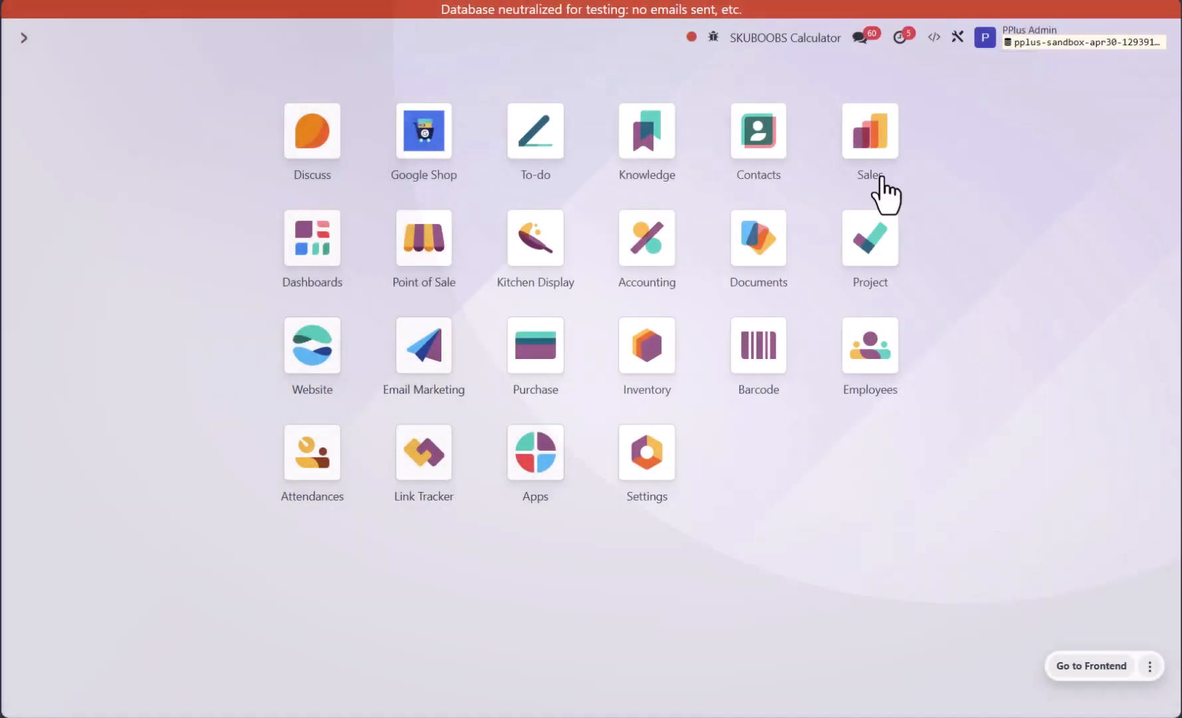
pyautogui.click(876, 143)
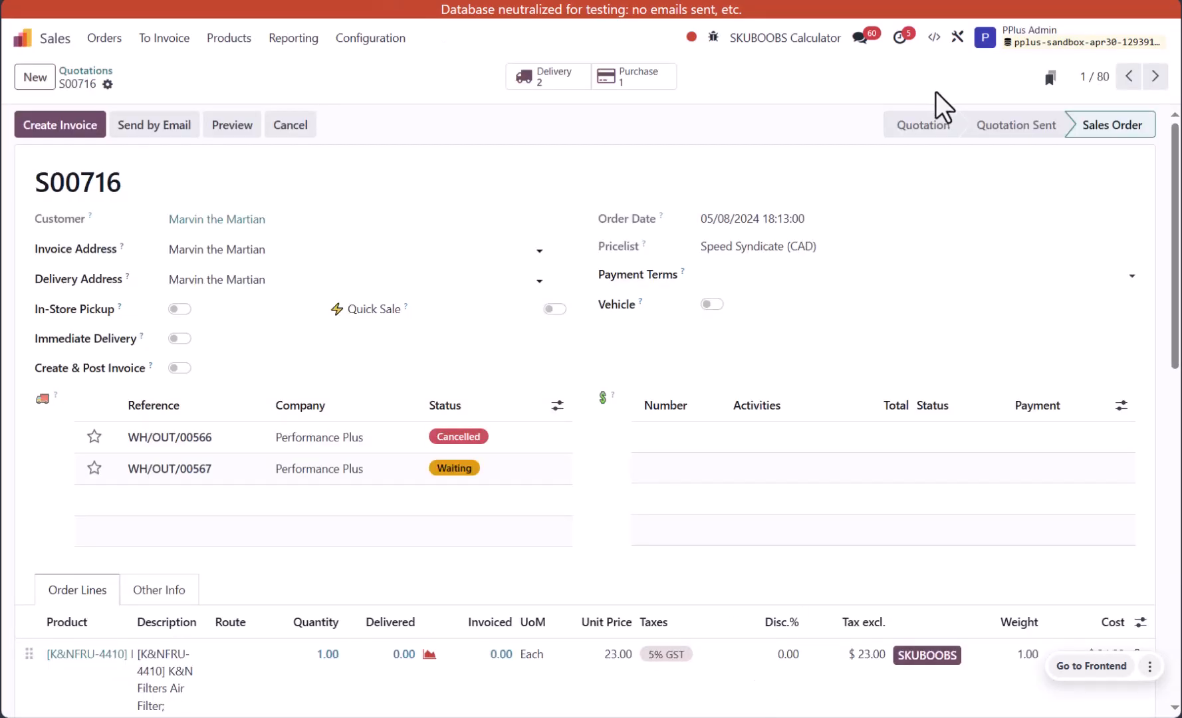
pyautogui.click(958, 38)
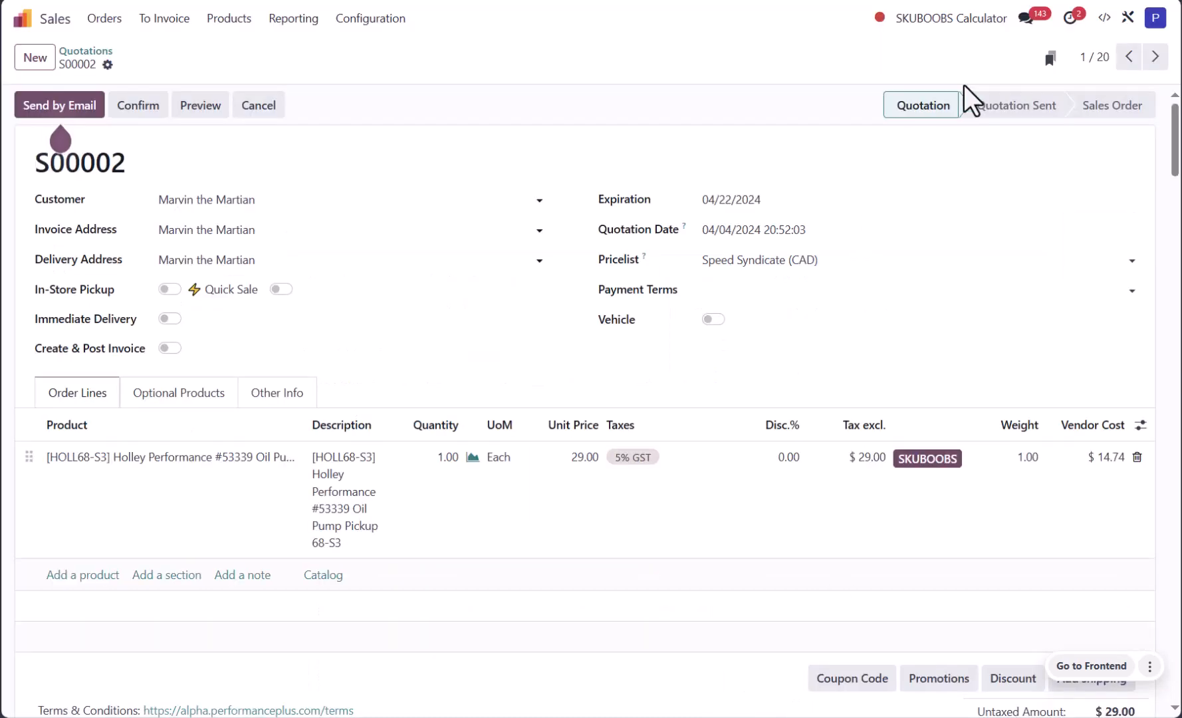
pyautogui.click(1128, 19)
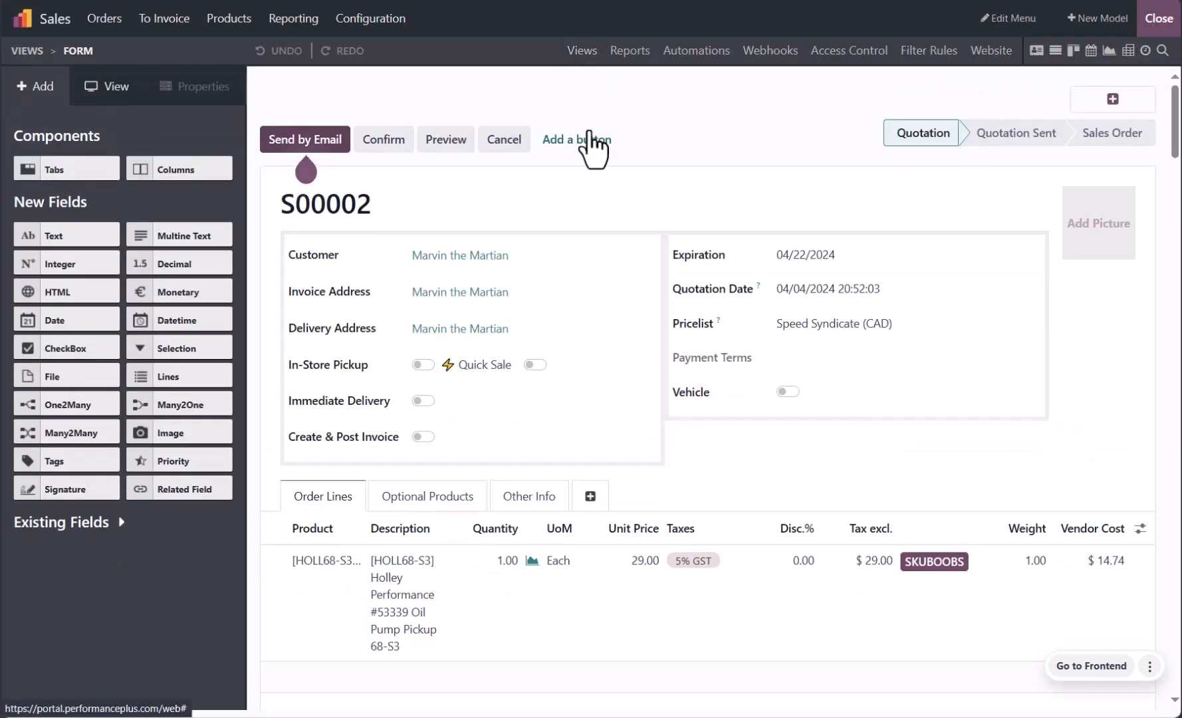
pyautogui.scroll(-2, 601, 297)
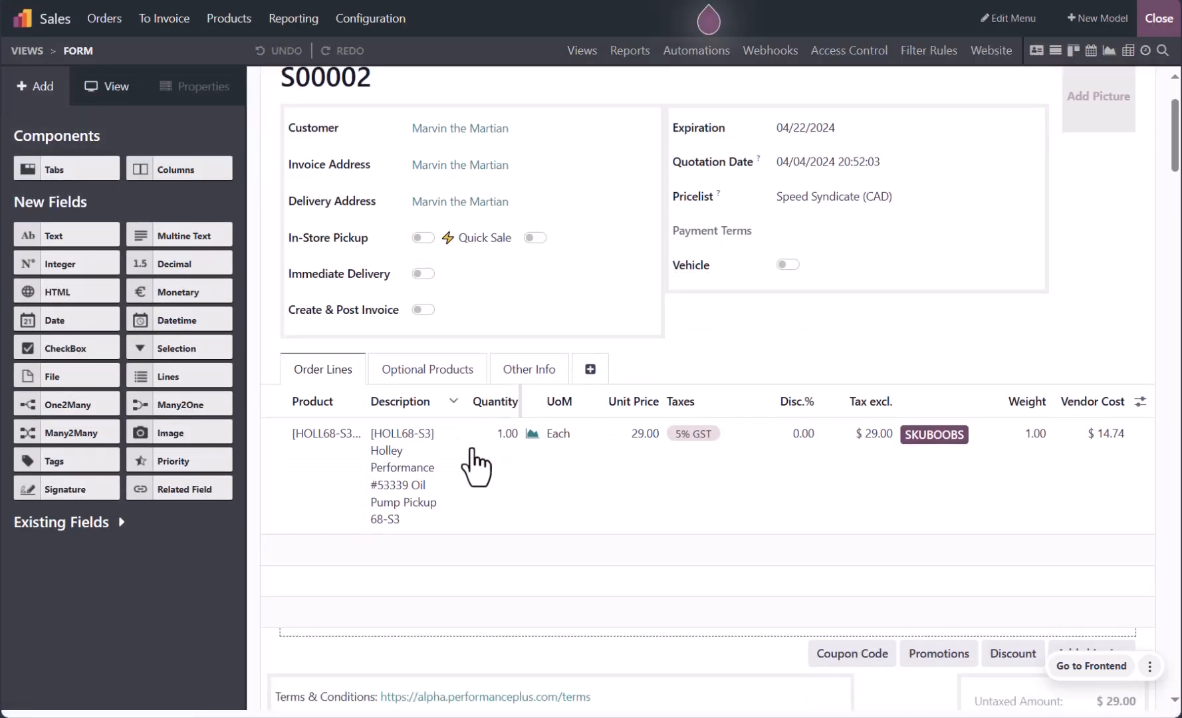
pyautogui.scroll(-3, 476, 467)
pyautogui.scroll(2, 476, 468)
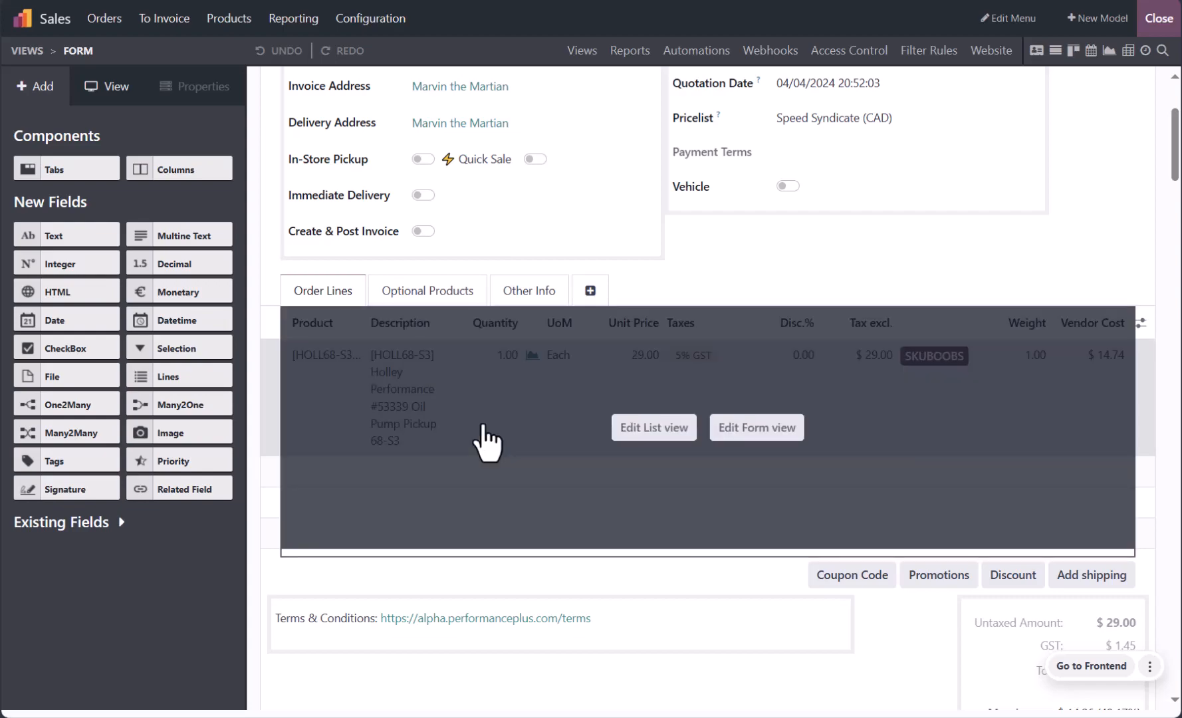
pyautogui.click(487, 442)
pyautogui.click(628, 432)
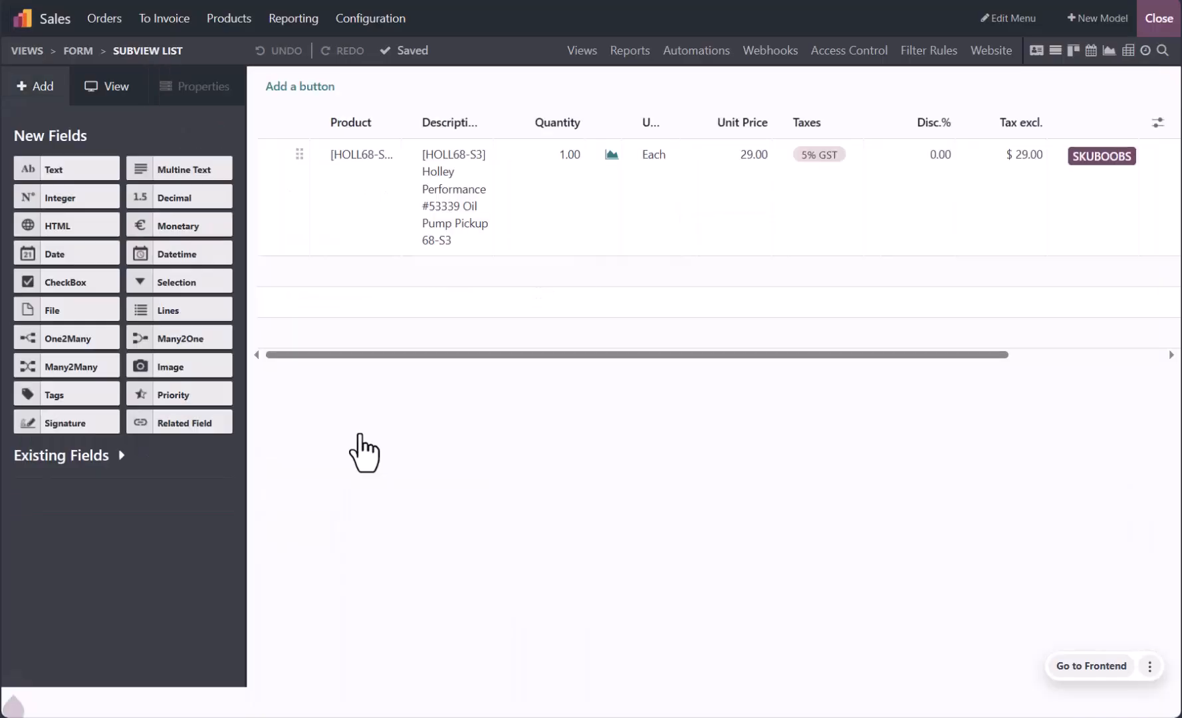
pyautogui.click(79, 455)
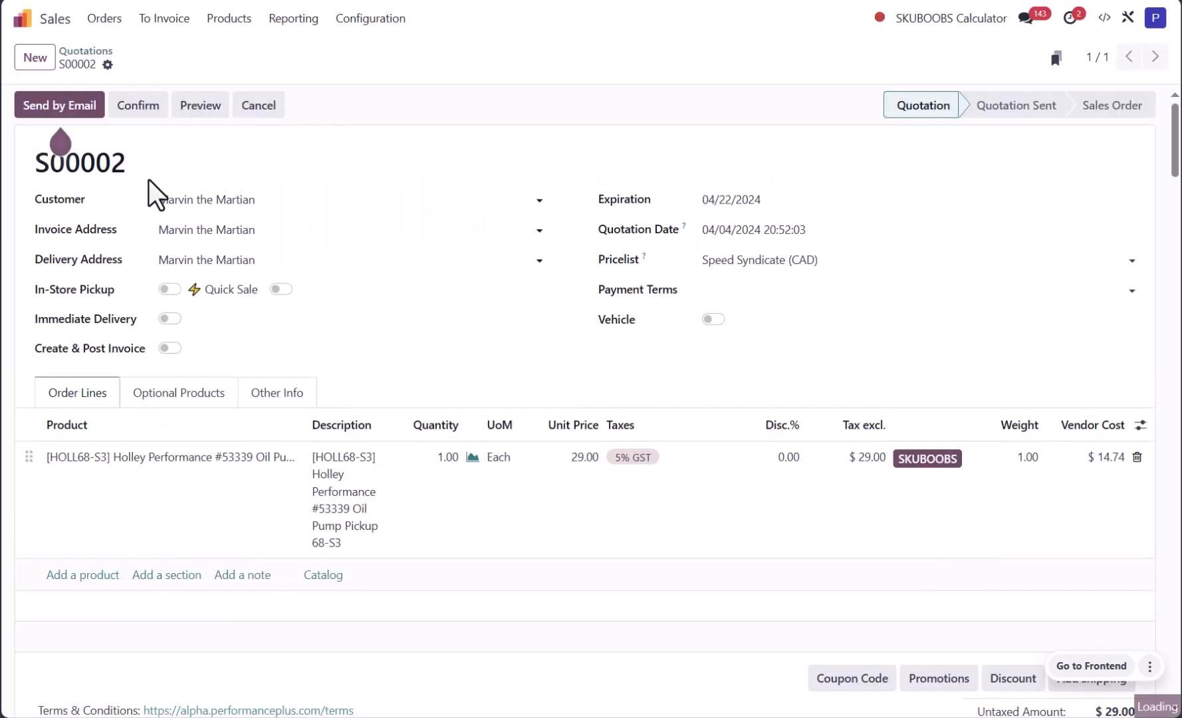
# - Activate the developer mode in the general settings of the portal database
pyautogui.click(22, 18)
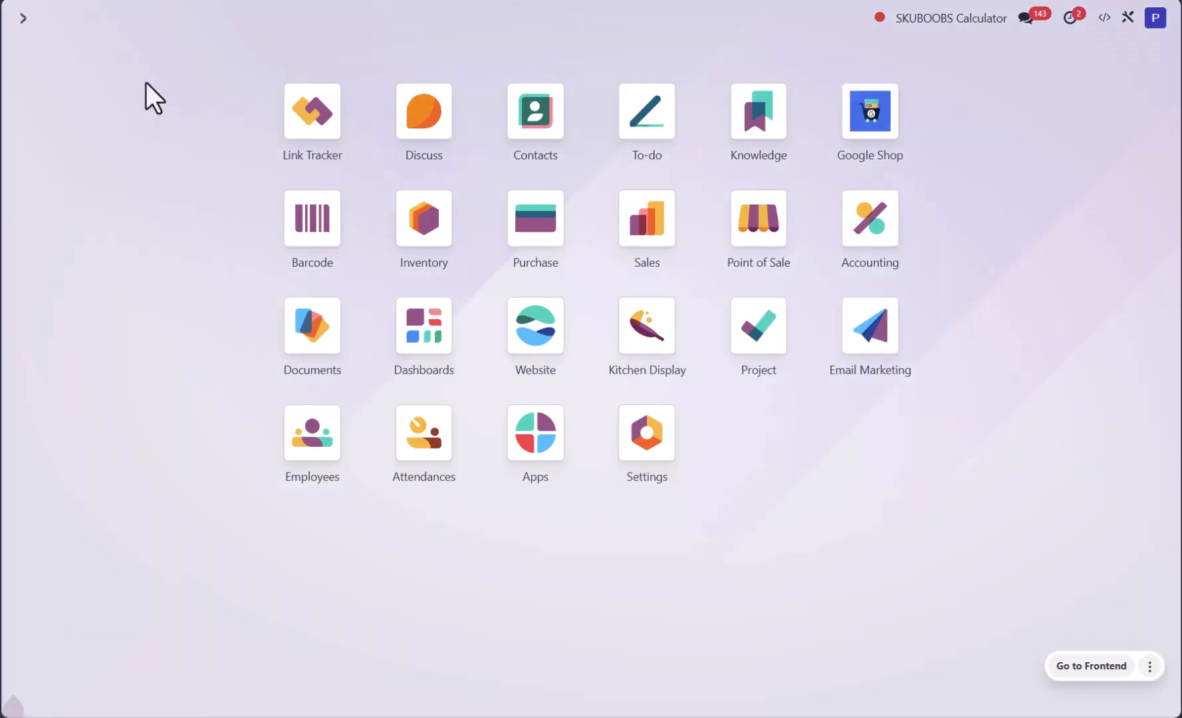
pyautogui.click(635, 456)
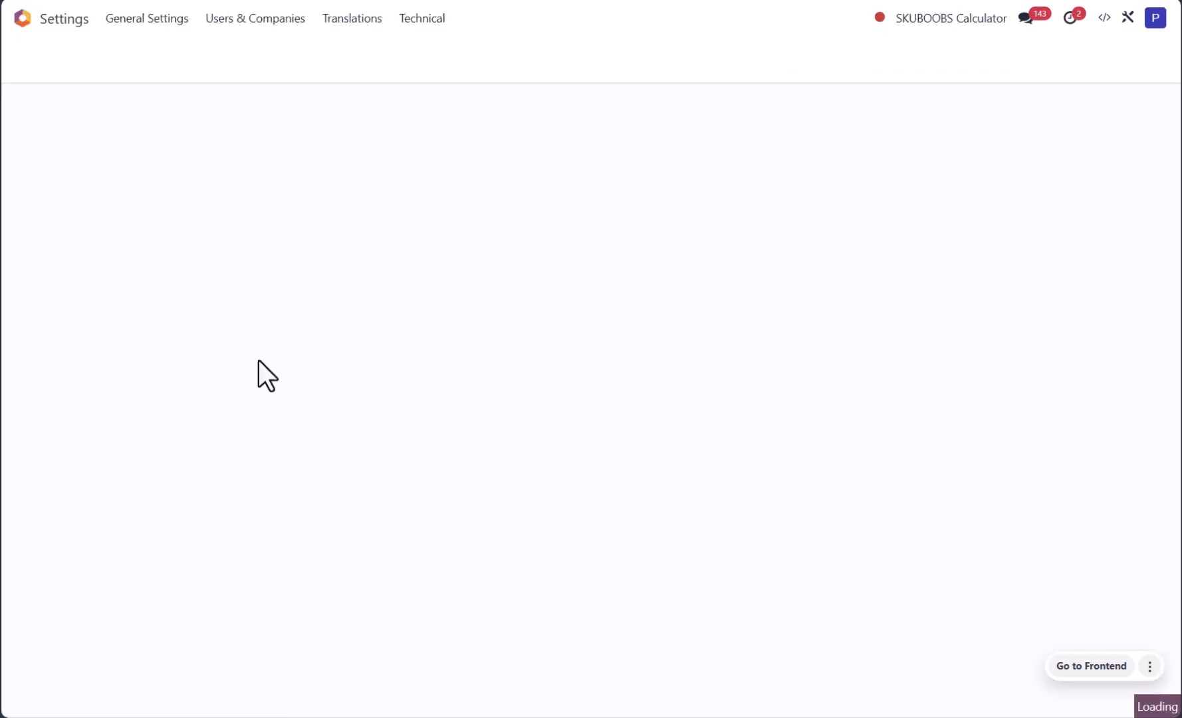
pyautogui.scroll(-20, 305, 392)
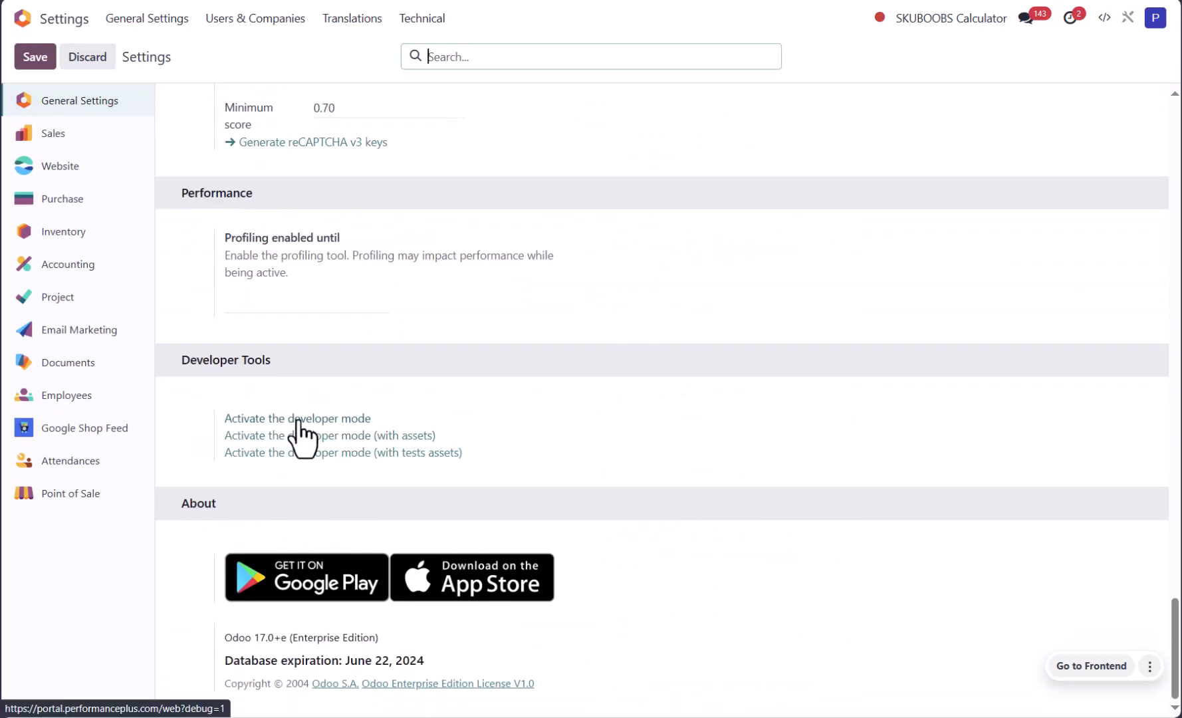
pyautogui.click(292, 419)
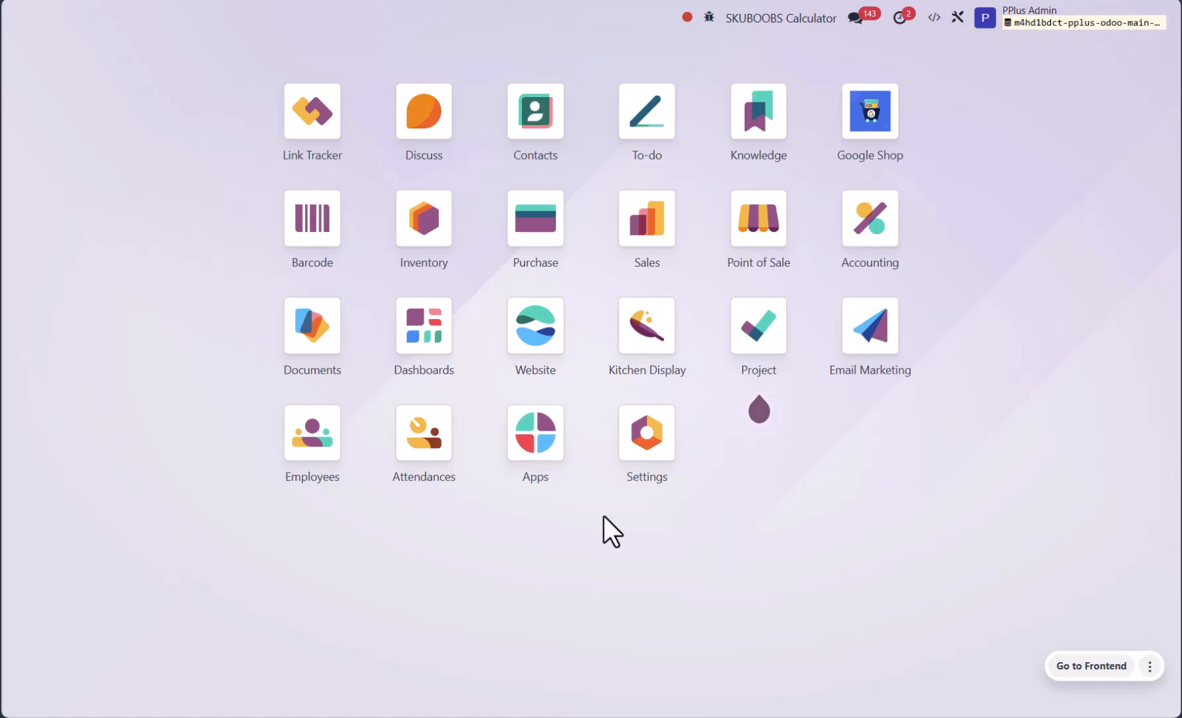
# - Switch to quotation S00002 and open the list view of its Order Lines for editing in Studio
pyautogui.moveTo(797, 343)
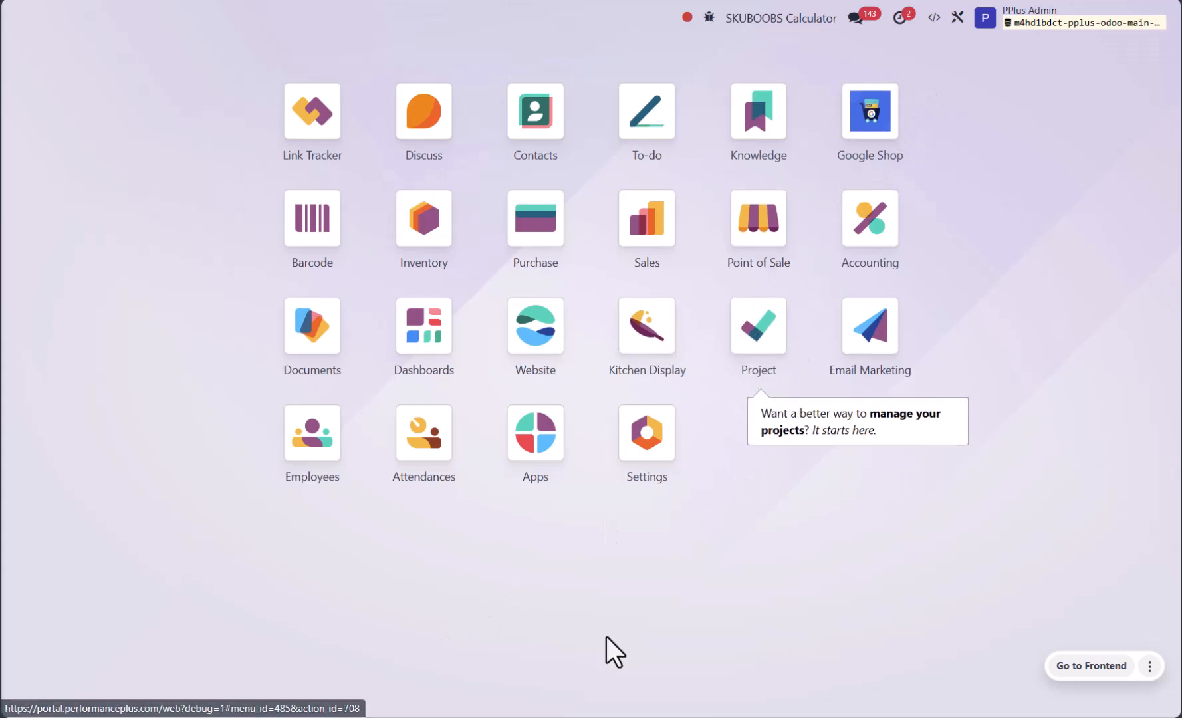
pyautogui.hotkey('ctrl', 'Tab')
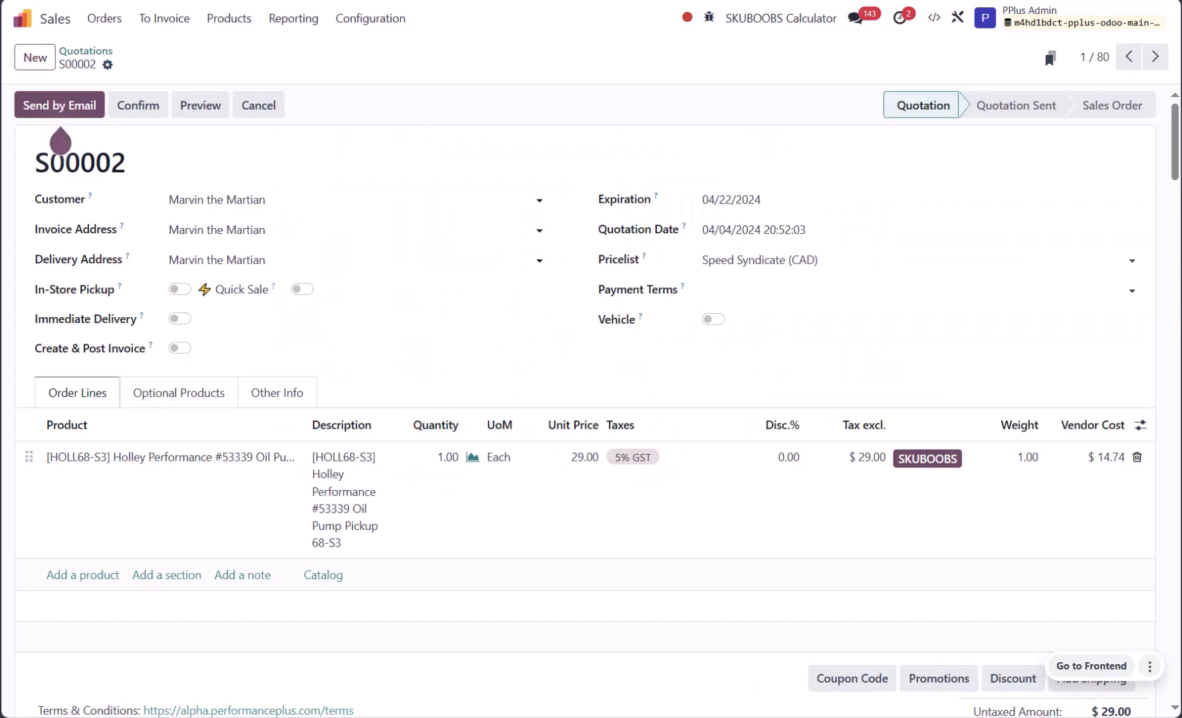
pyautogui.click(957, 17)
pyautogui.scroll(-3, 477, 555)
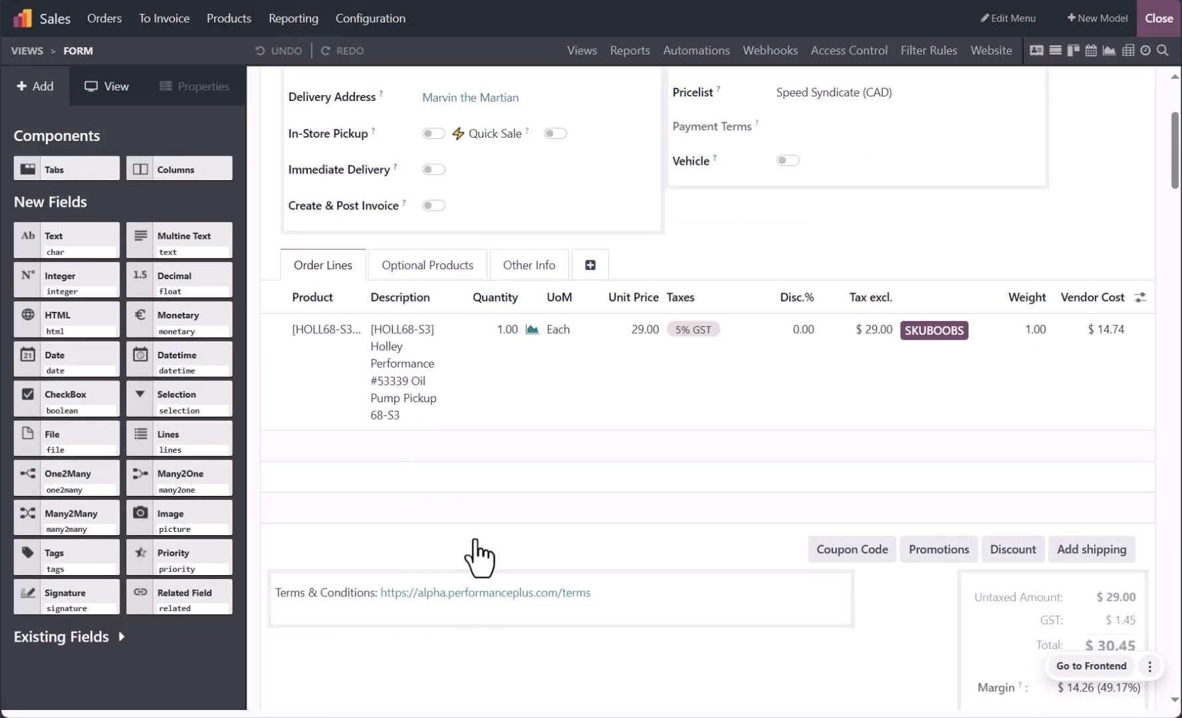
pyautogui.click(605, 425)
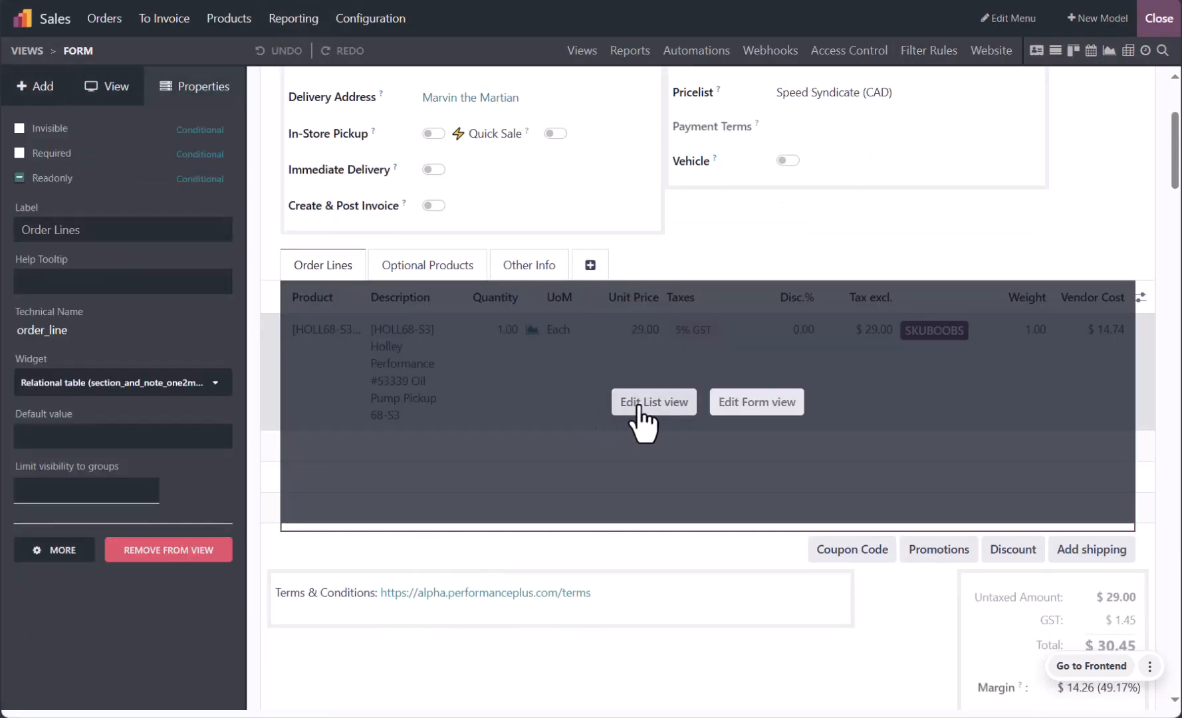
pyautogui.click(632, 407)
# - Search the existing fields that are not in the order lines view for "route"
pyautogui.click(80, 572)
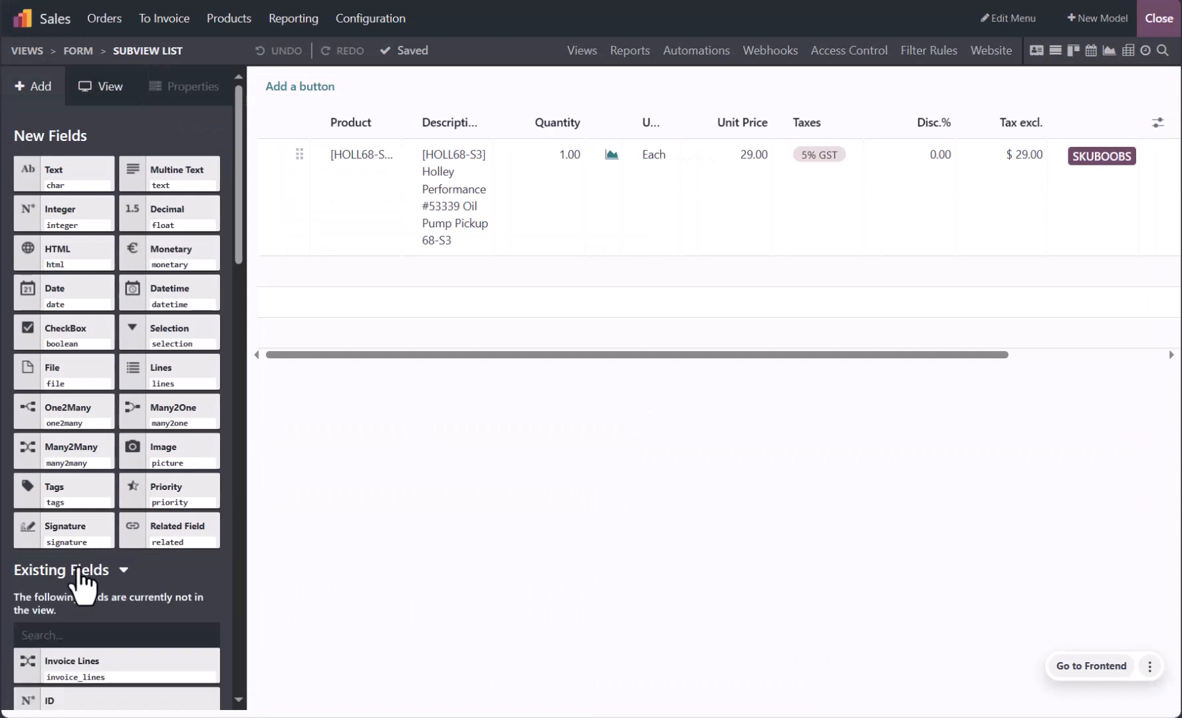
pyautogui.click(78, 632)
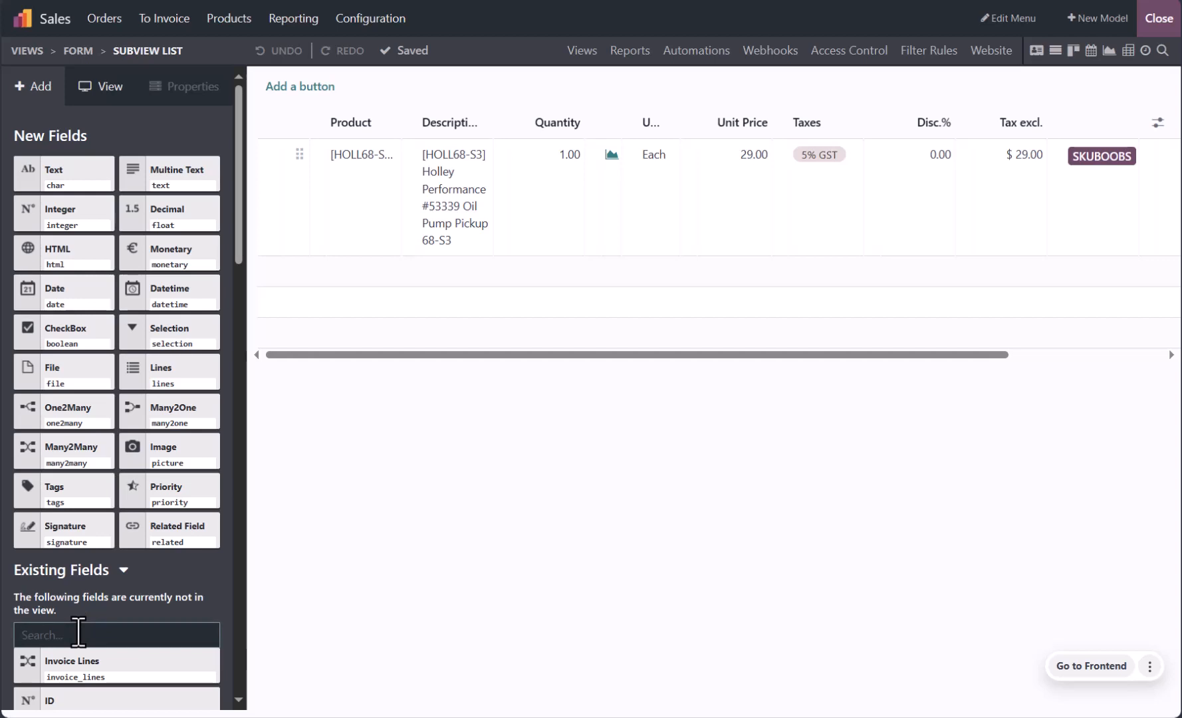
pyautogui.write('route')
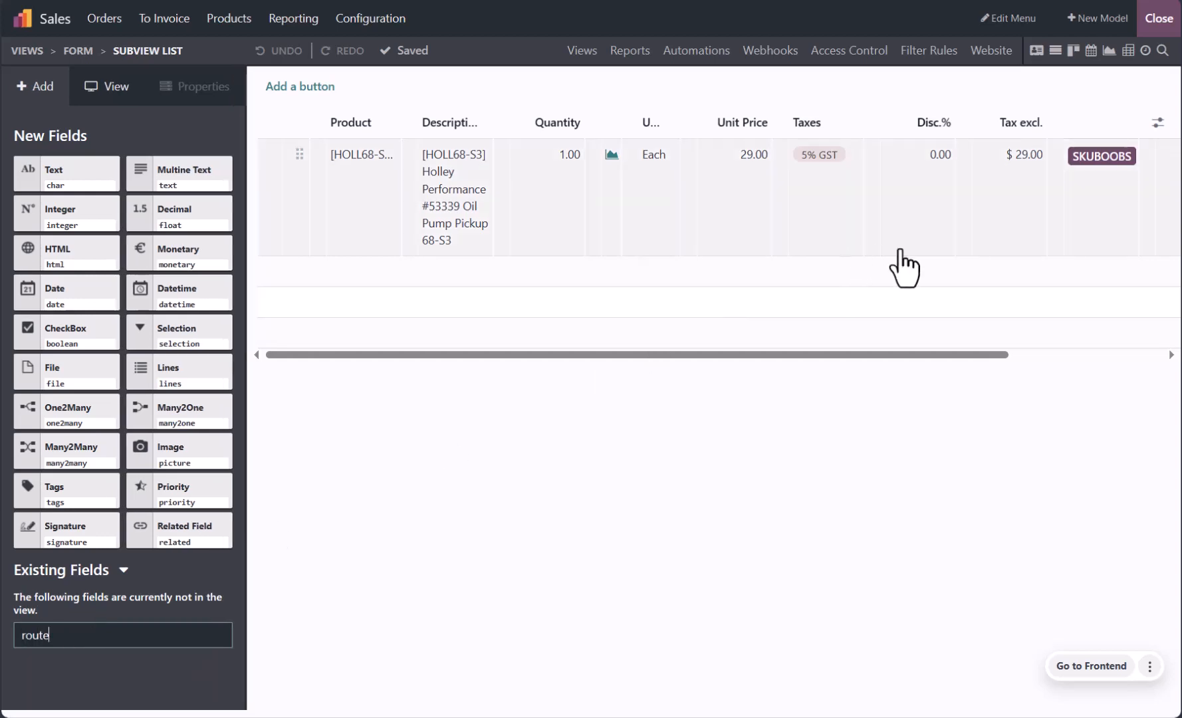
# - Show the invisible elements of the order lines list, then select the Route column and widen it slightly
pyautogui.click(115, 93)
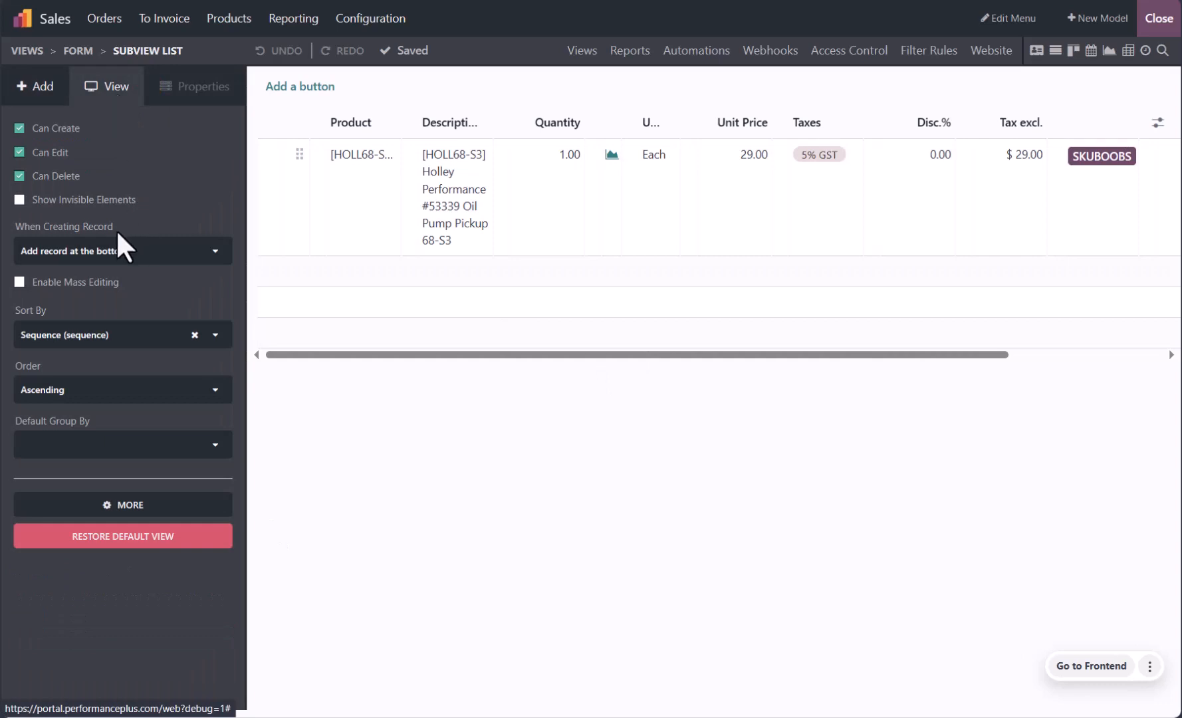
pyautogui.click(19, 200)
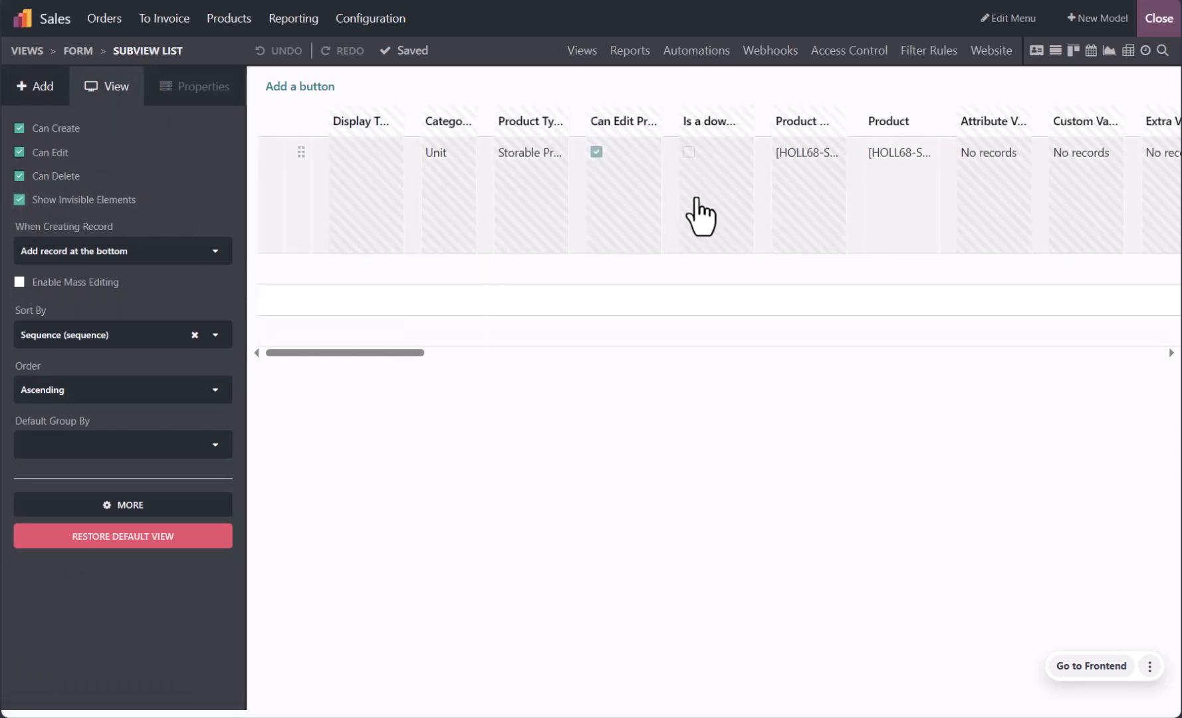
pyautogui.hscroll(3, 698, 206)
pyautogui.hscroll(6, 699, 211)
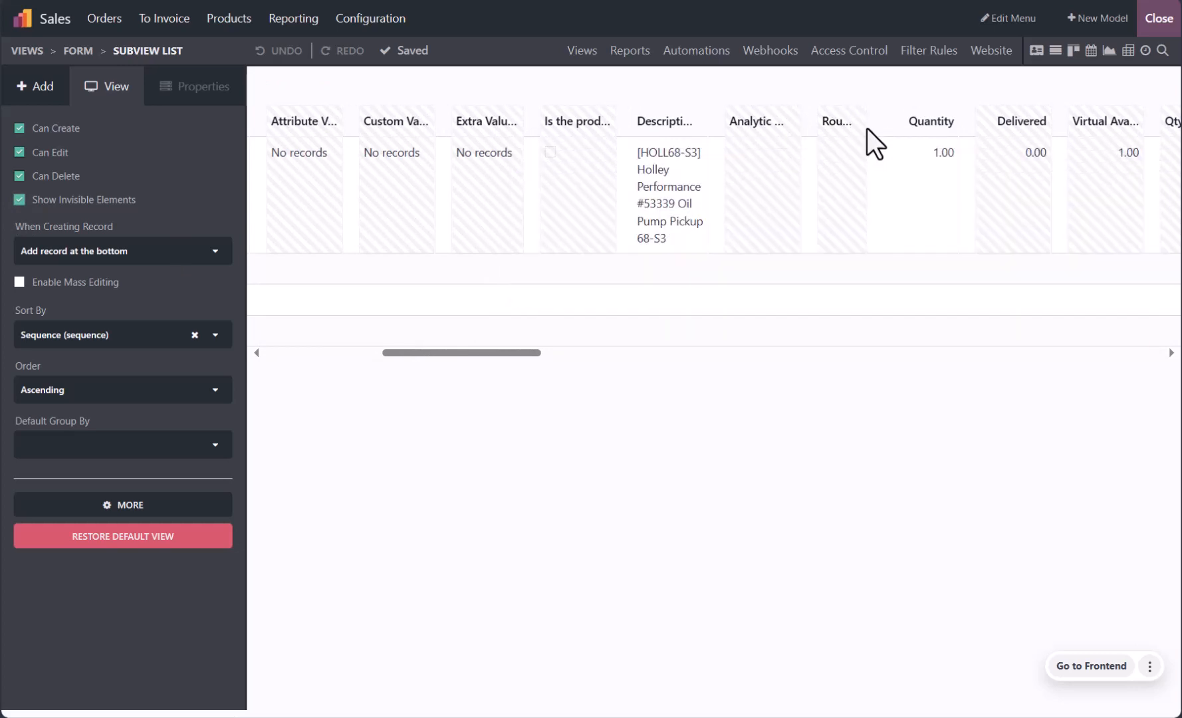
pyautogui.click(862, 126)
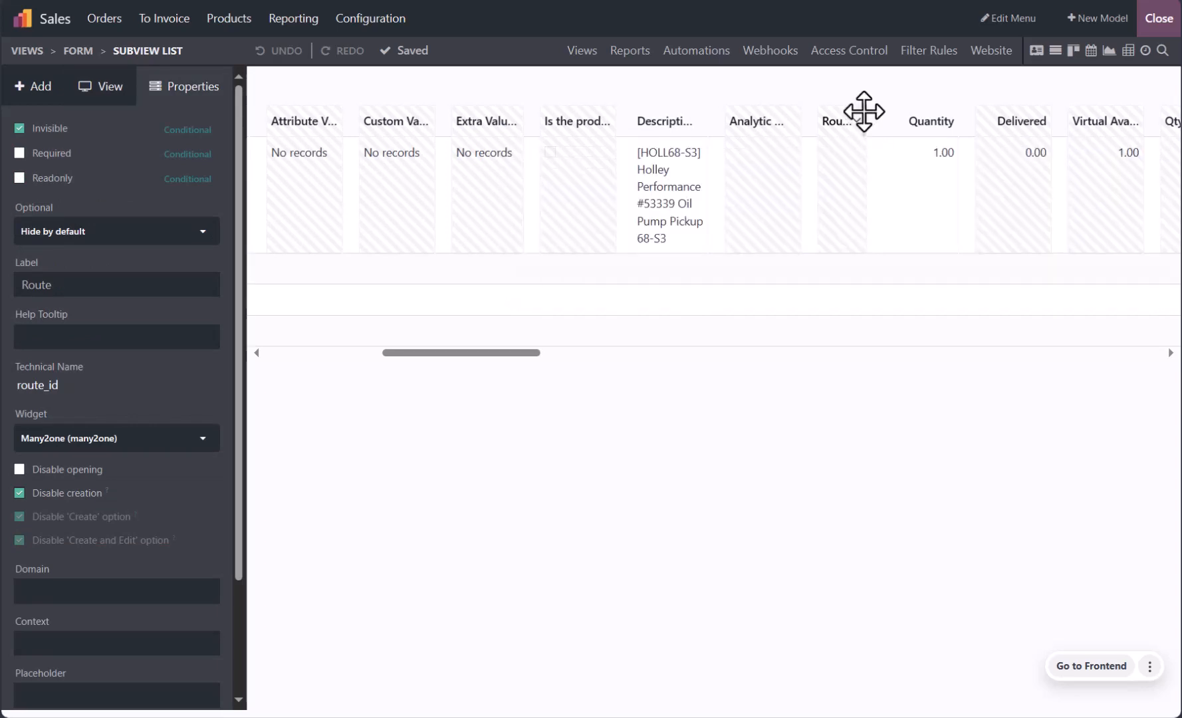
pyautogui.moveTo(861, 125); pyautogui.dragTo(886, 124)
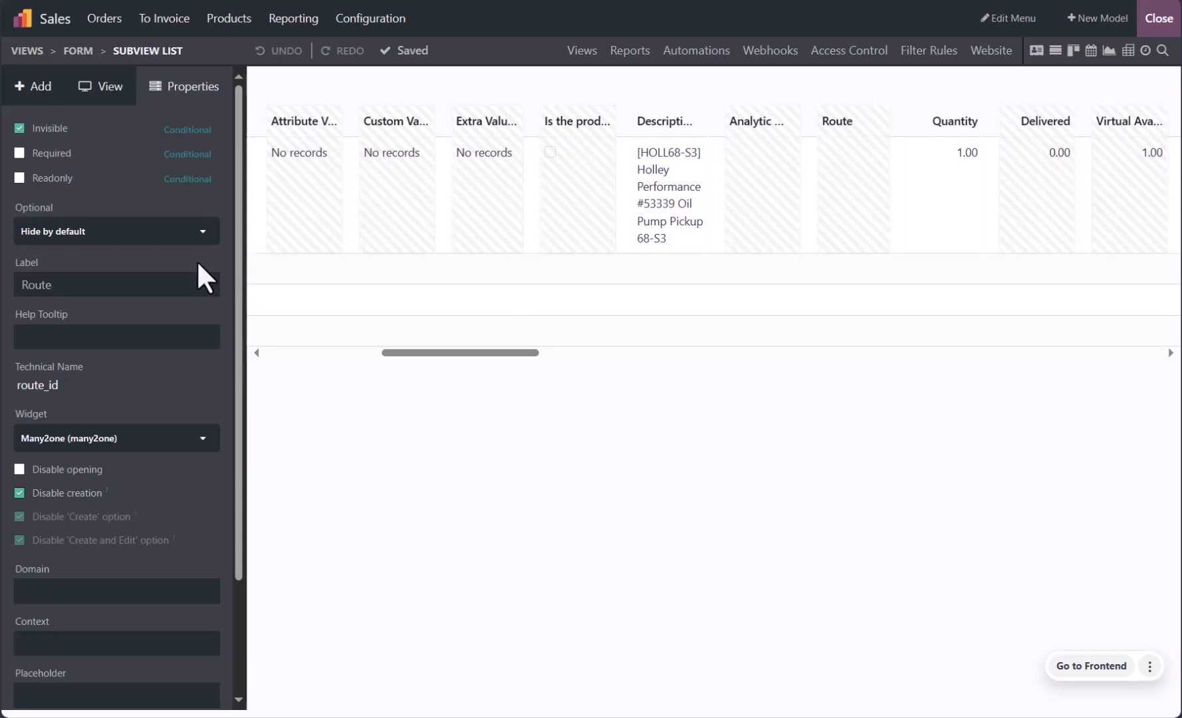
# - Make the Route column of the order lines list no longer invisible and set it to show by default
pyautogui.scroll(-3, 199, 259)
pyautogui.scroll(3, 200, 258)
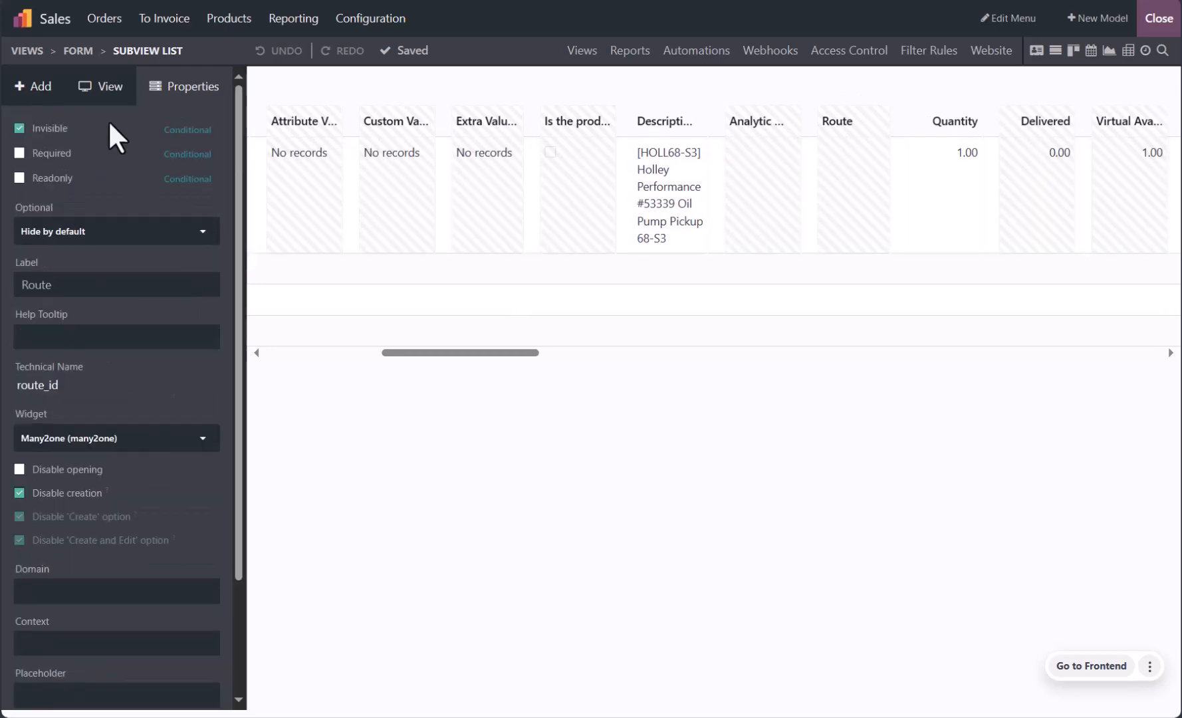
pyautogui.click(20, 128)
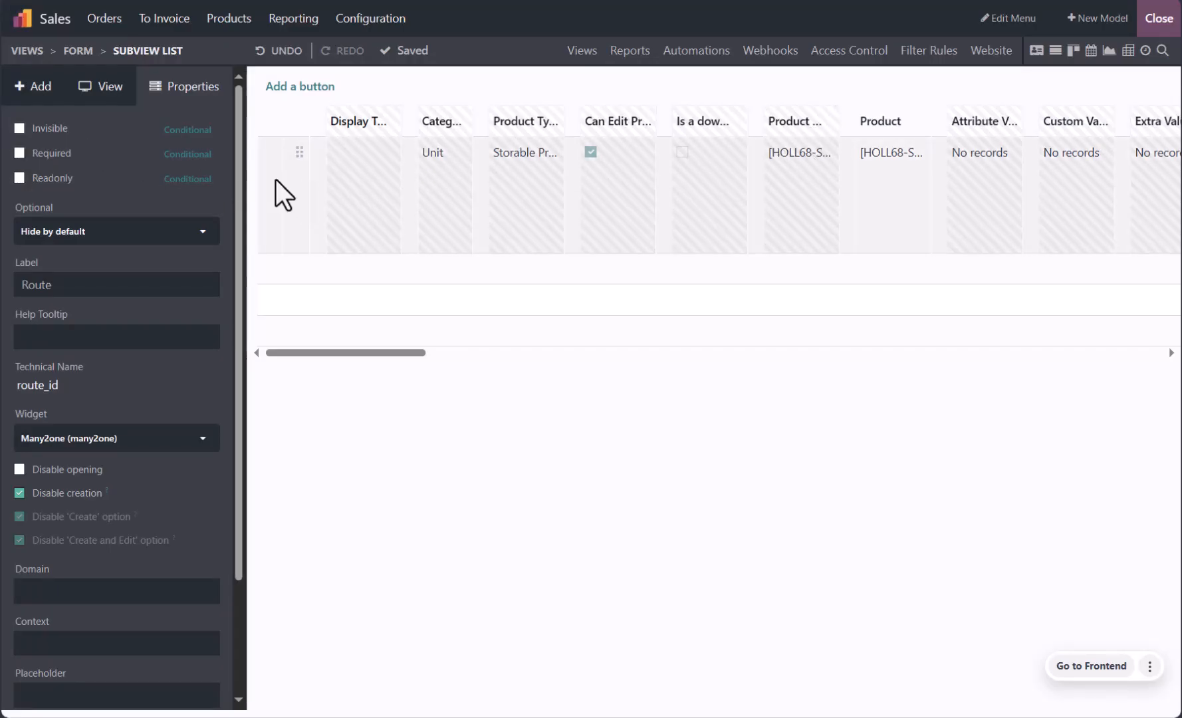
pyautogui.click(106, 232)
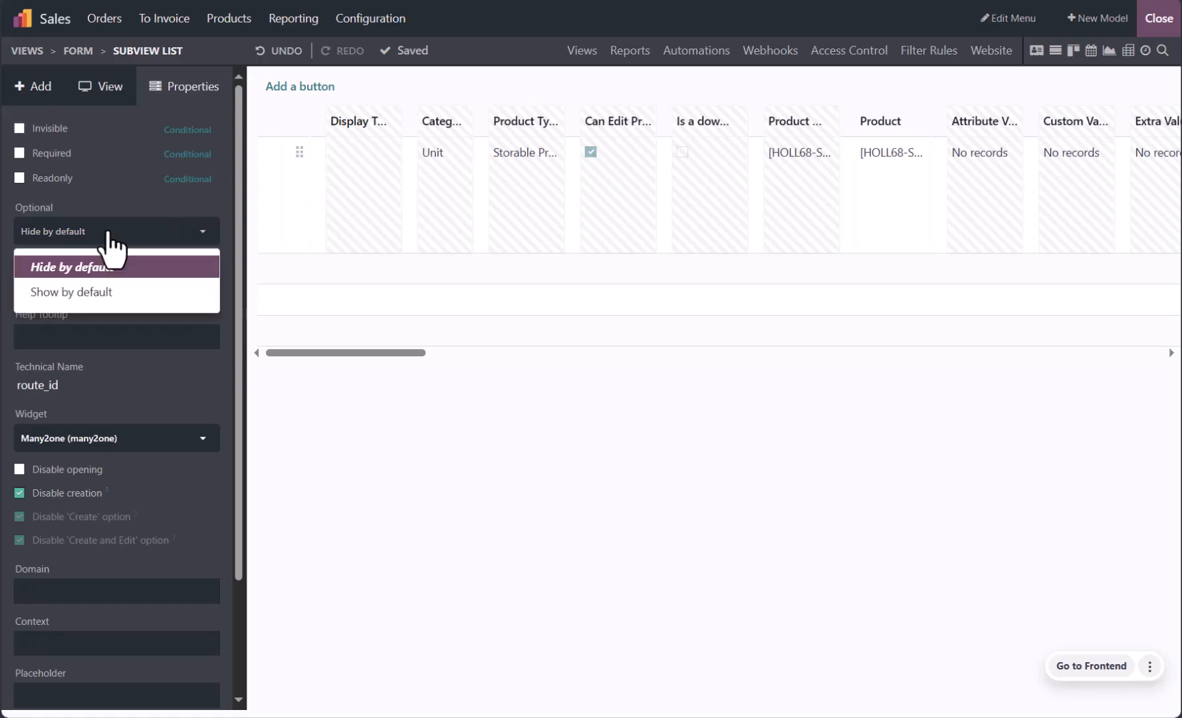
pyautogui.click(73, 293)
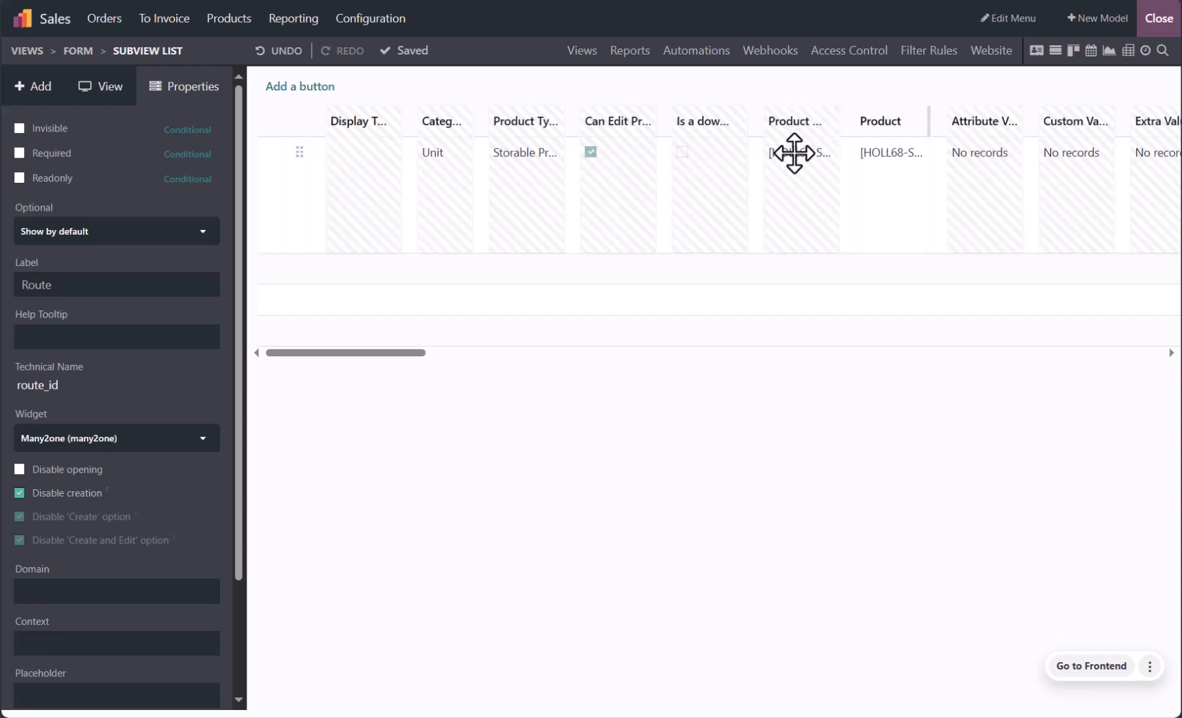
# - Remove the Technical / Manage Push and Pull group from the Route column's visibility limits and close Studio
pyautogui.scroll(-3, 83, 395)
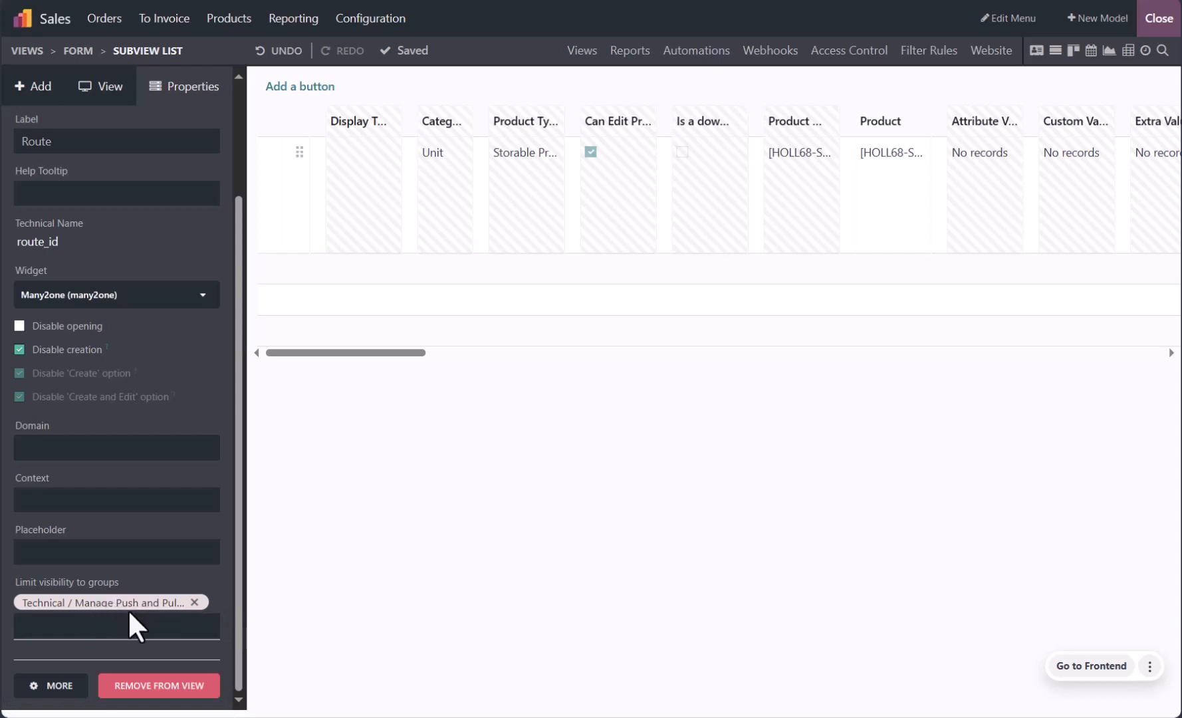
pyautogui.click(194, 602)
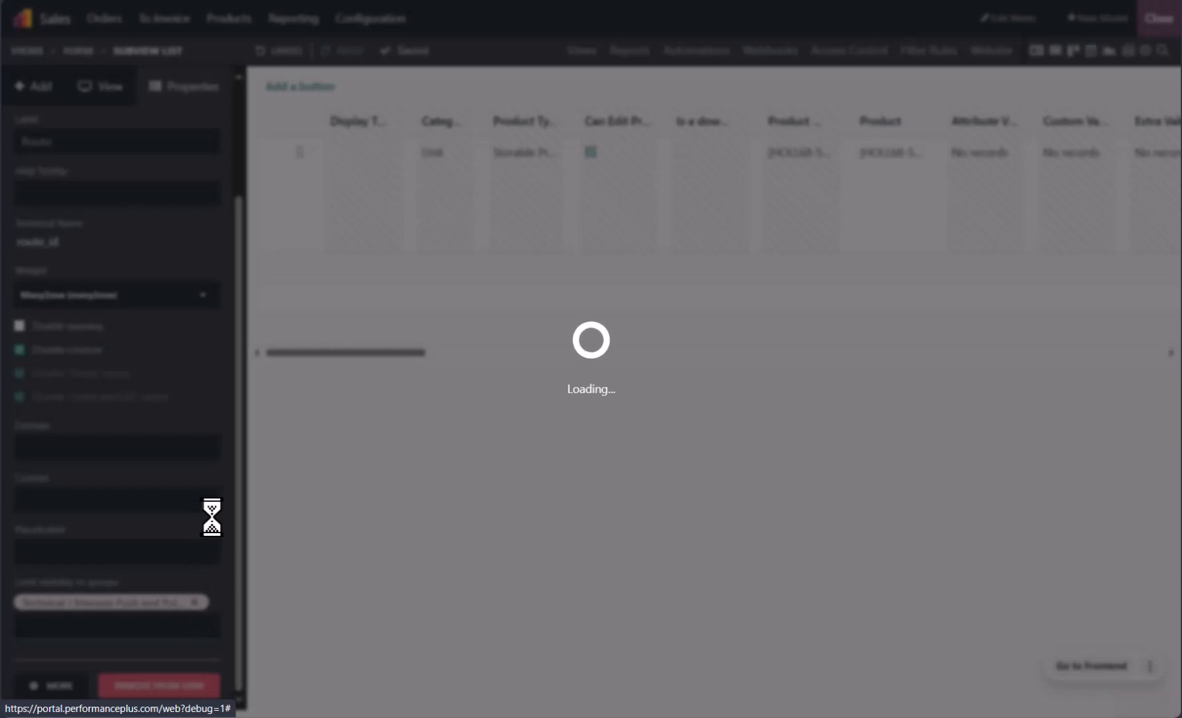
pyautogui.scroll(3, 163, 481)
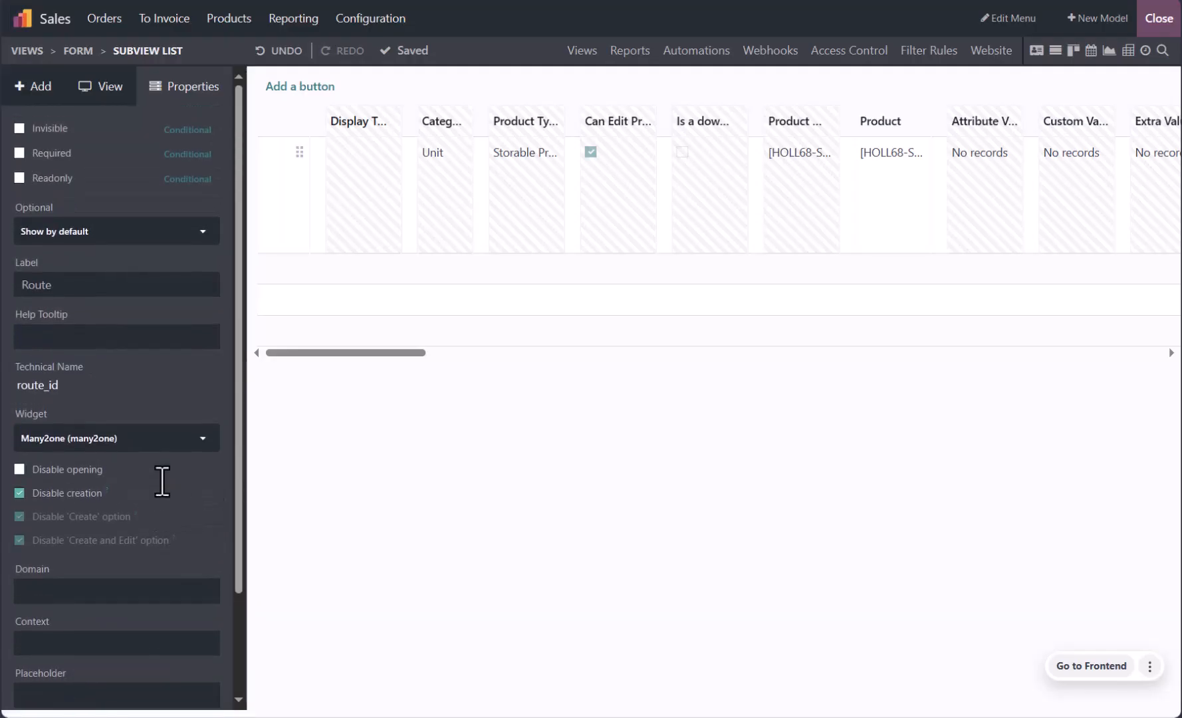
pyautogui.scroll(-2, 163, 481)
pyautogui.scroll(2, 163, 481)
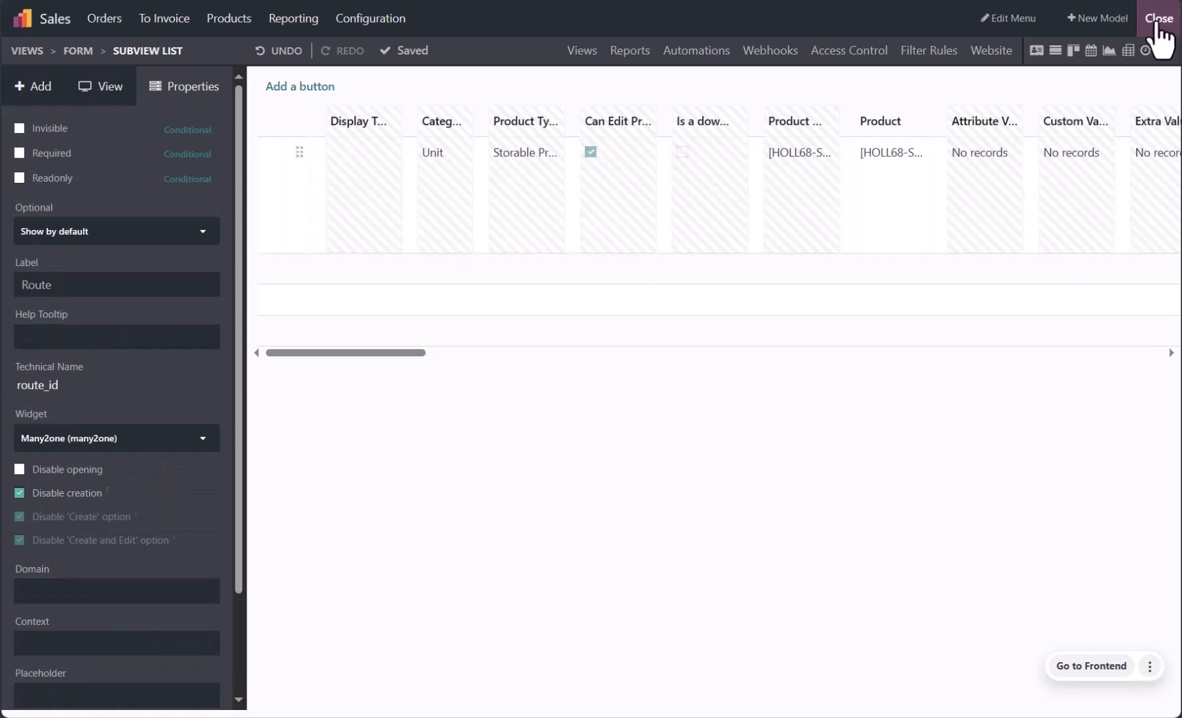
pyautogui.click(1156, 24)
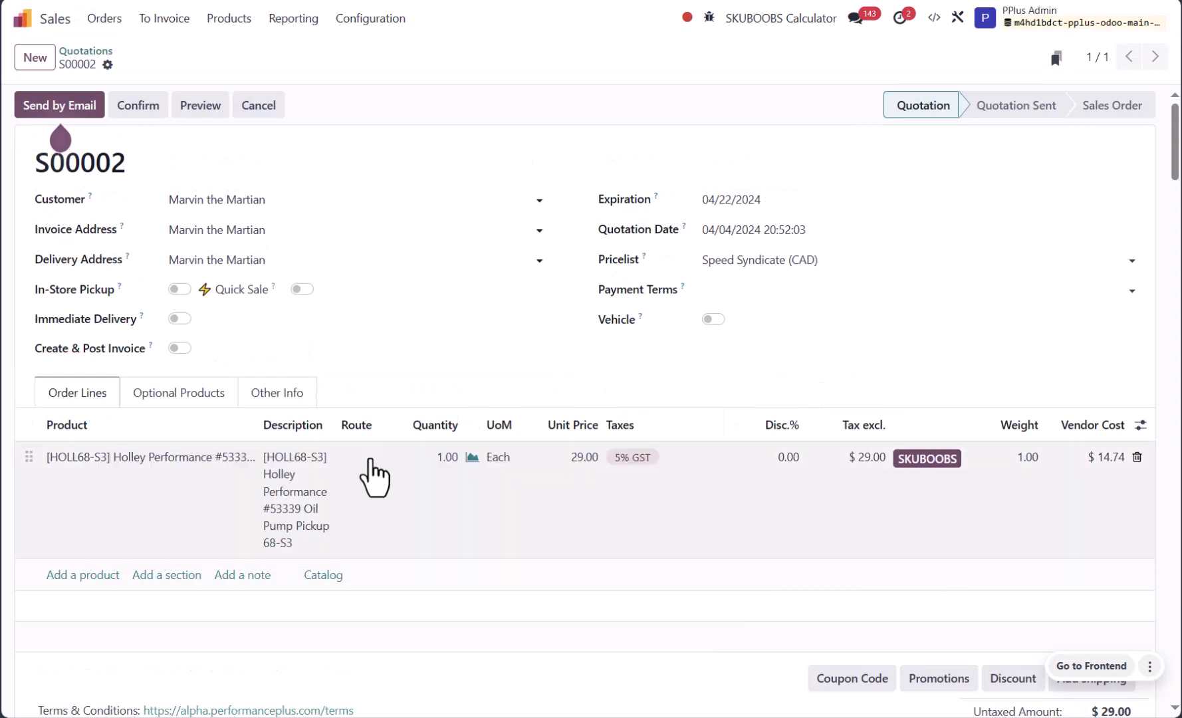
# - Set the route of the Holley oil pump pickup order line to Dropship and widen the Route column
pyautogui.click(375, 476)
pyautogui.click(370, 457)
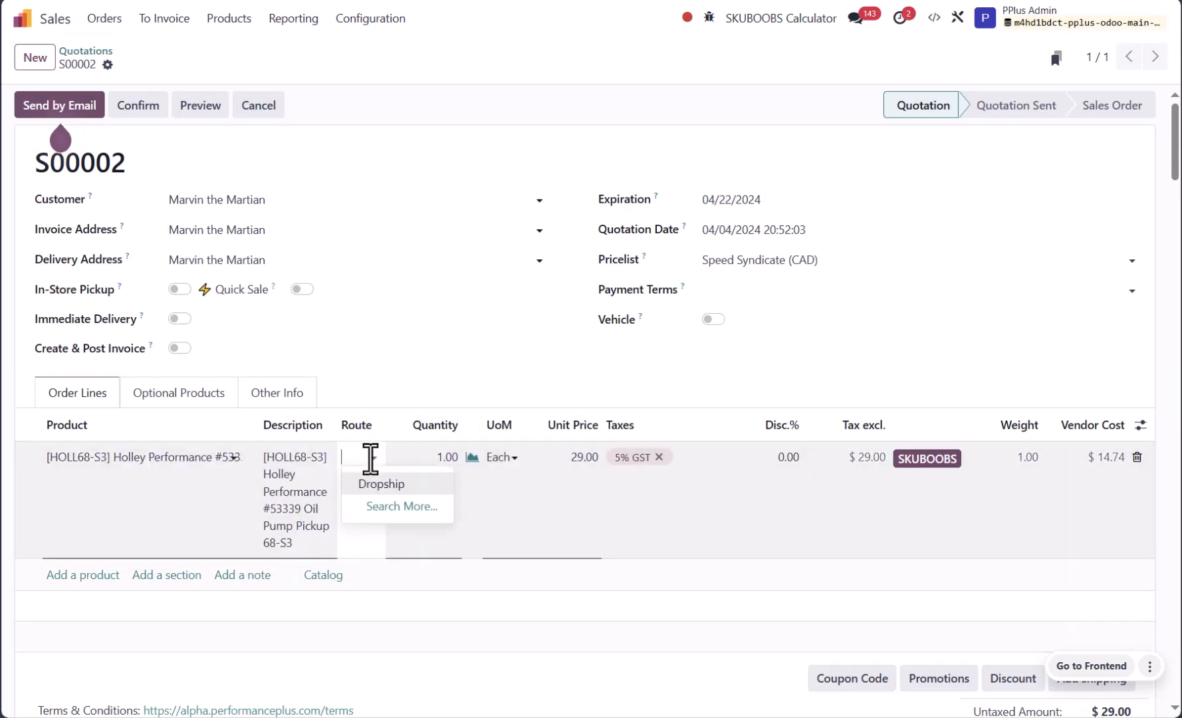
pyautogui.click(376, 489)
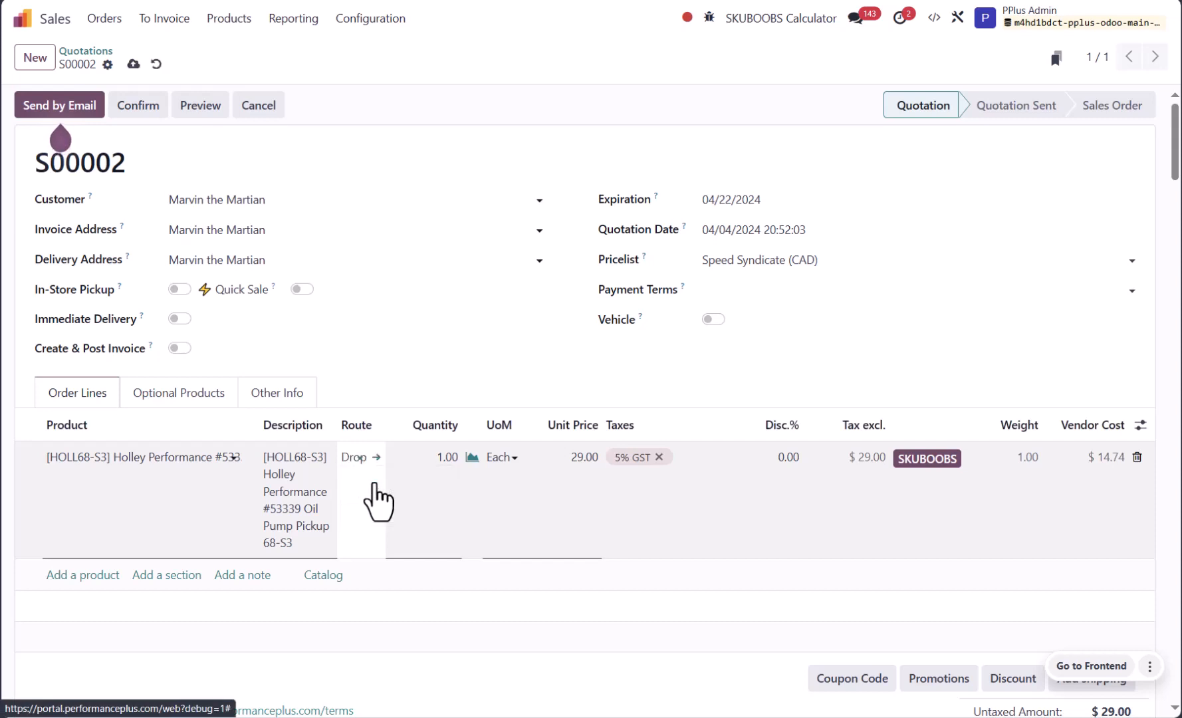
pyautogui.moveTo(383, 424); pyautogui.dragTo(421, 426)
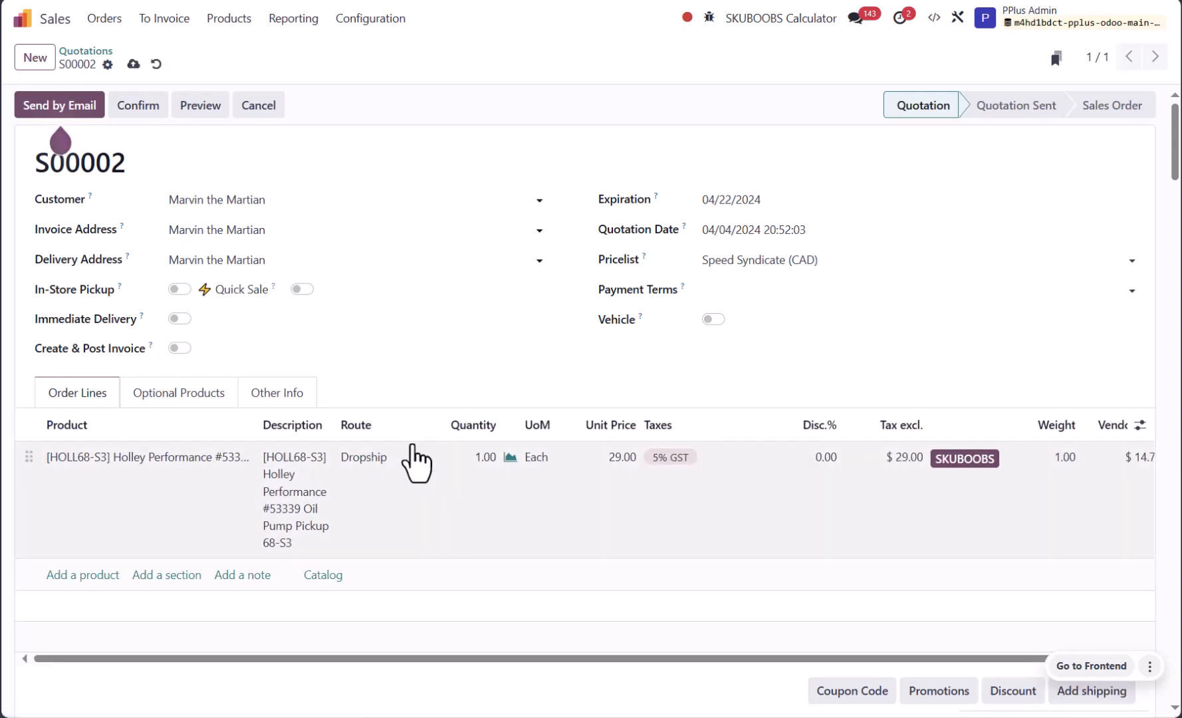
# - Check the route choice on the order line and save quotation S00002
pyautogui.click(387, 466)
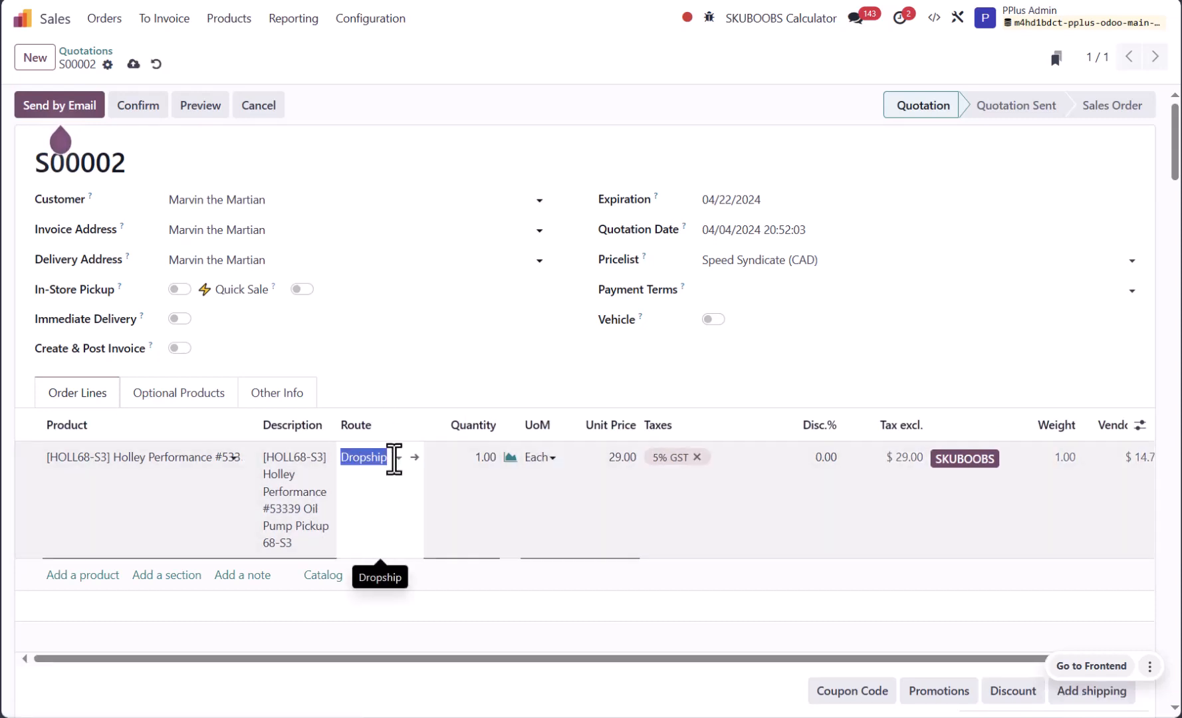
pyautogui.click(391, 461)
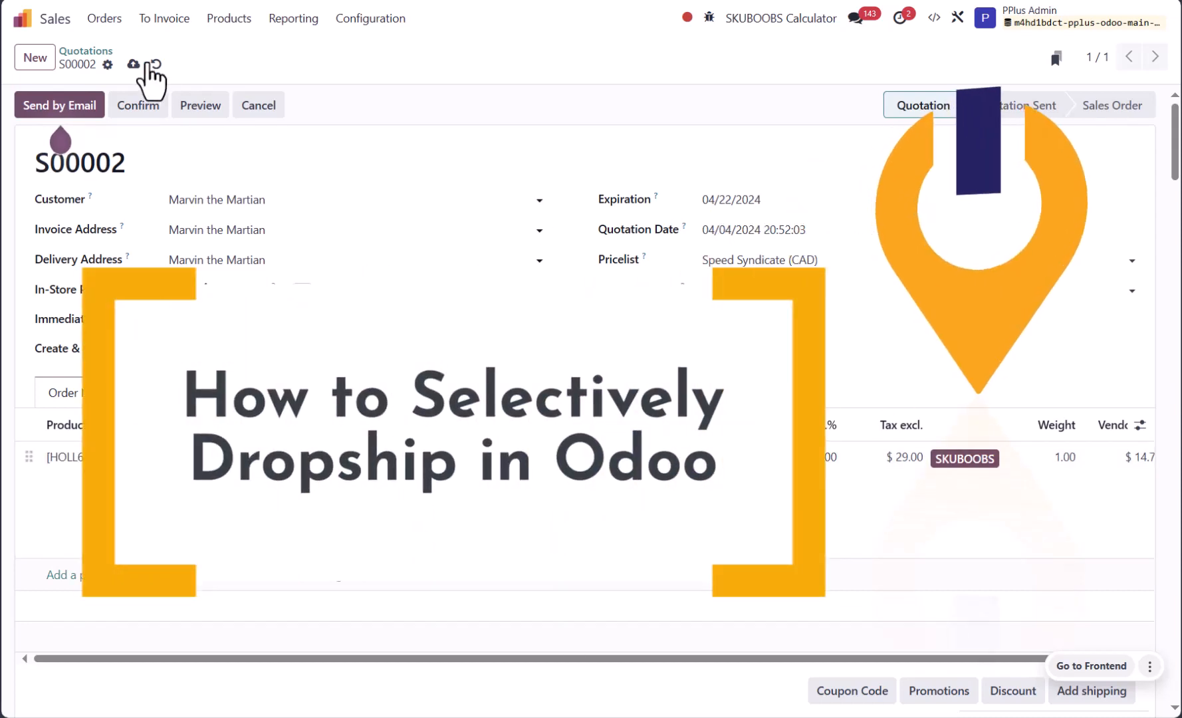
pyautogui.click(133, 64)
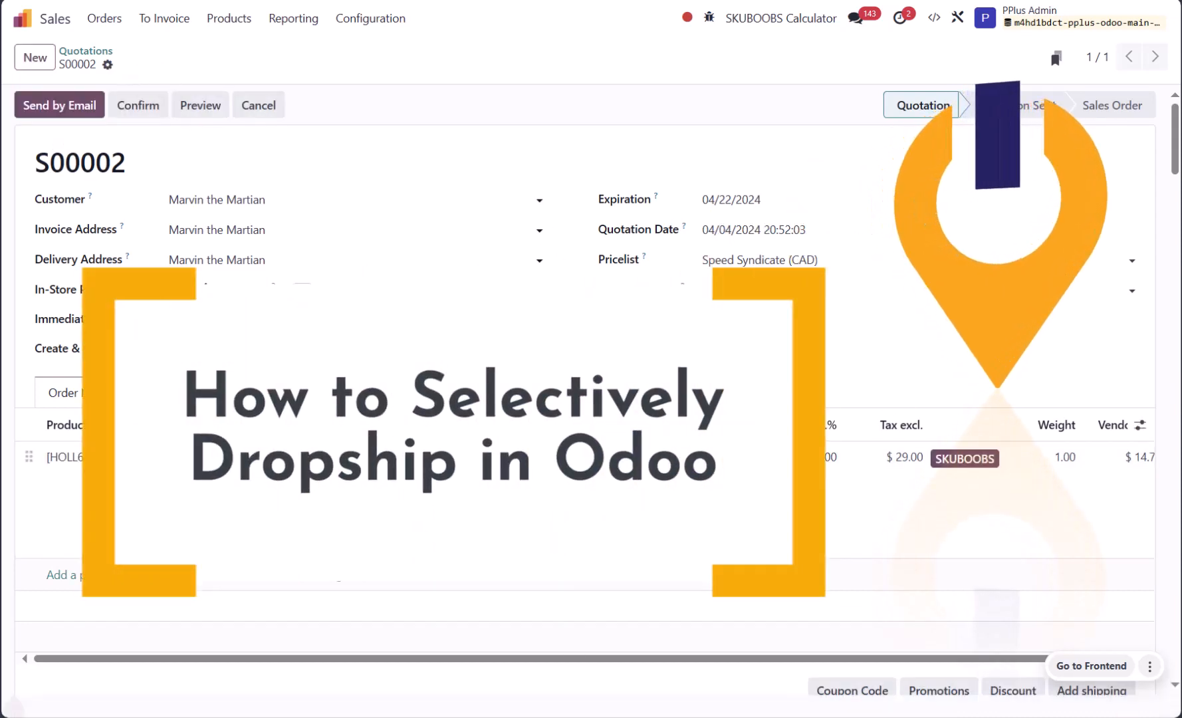